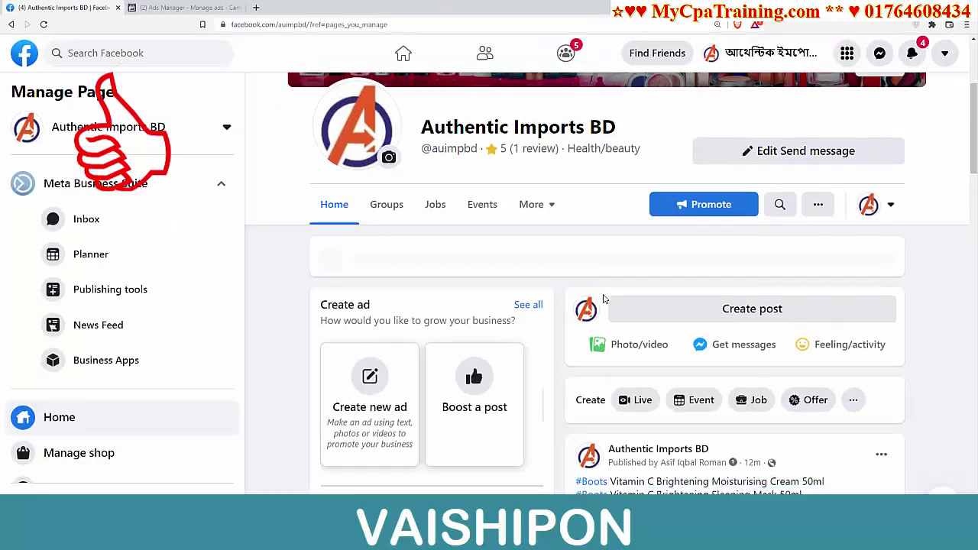
# - Look through the recent product posts on the Authentic Imports BD page
pyautogui.scroll(-5, 603, 299)
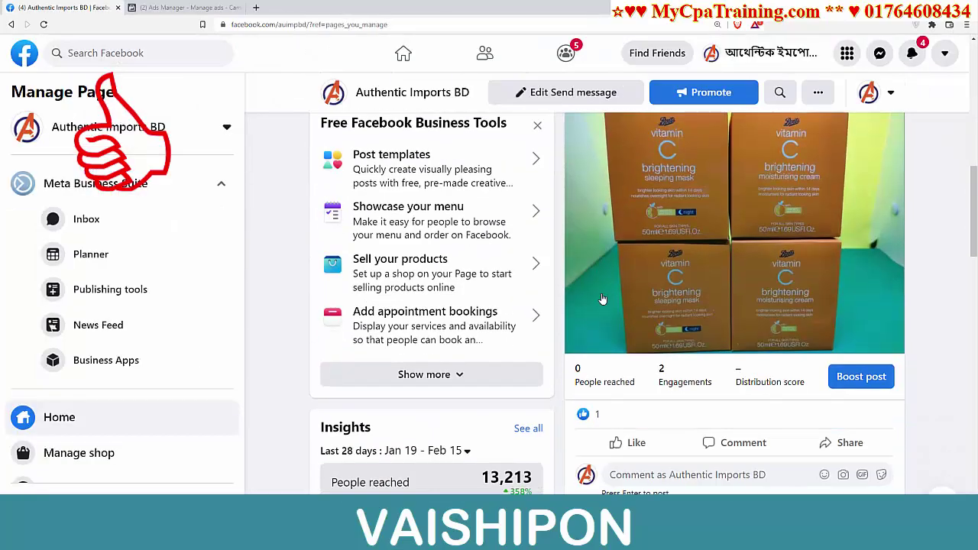
pyautogui.scroll(-6, 603, 298)
pyautogui.scroll(8, 611, 299)
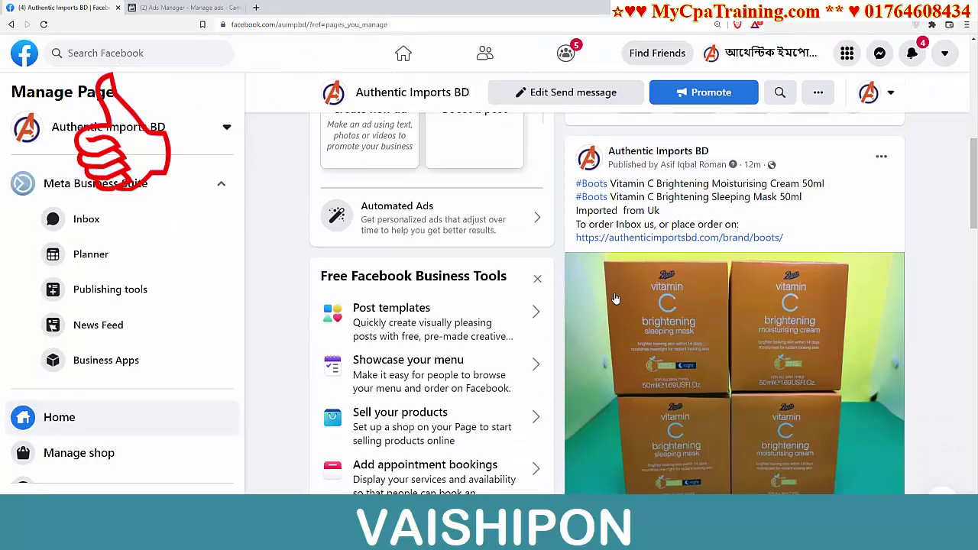
pyautogui.scroll(5, 616, 298)
pyautogui.scroll(-8, 612, 297)
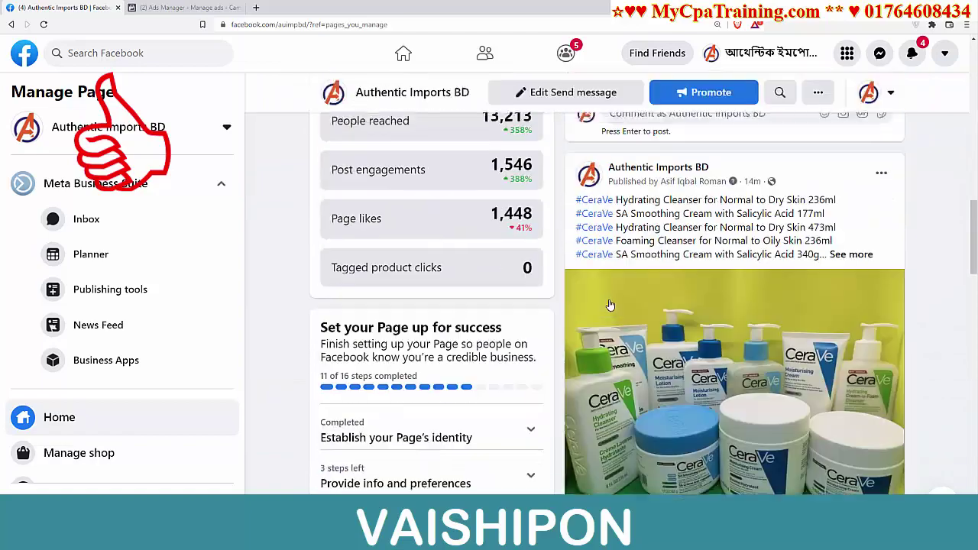
pyautogui.scroll(-10, 610, 305)
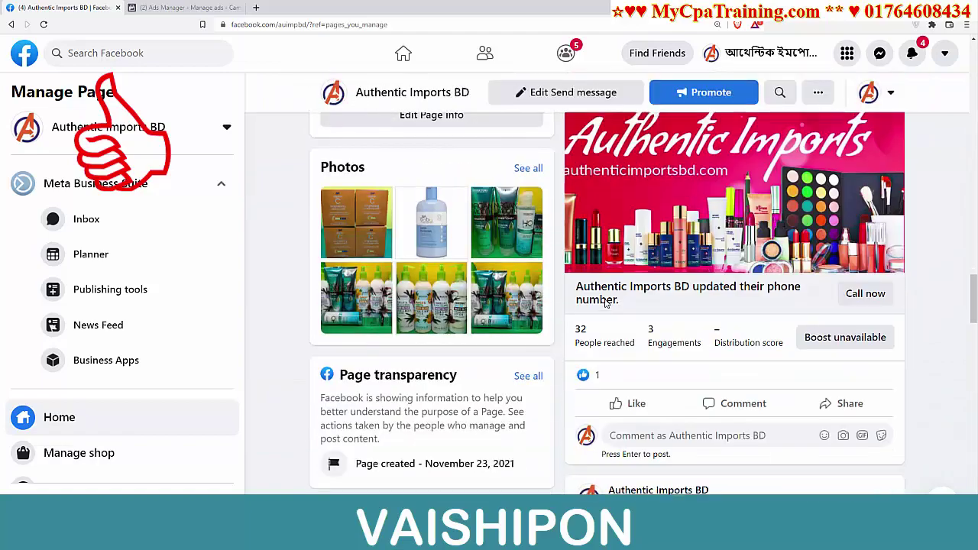
pyautogui.scroll(-10, 605, 302)
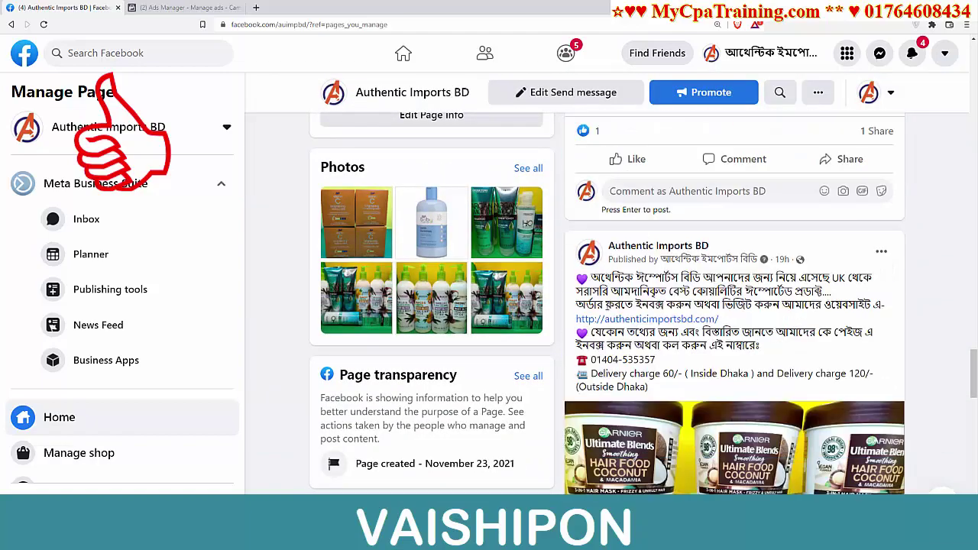
pyautogui.scroll(-5, 606, 306)
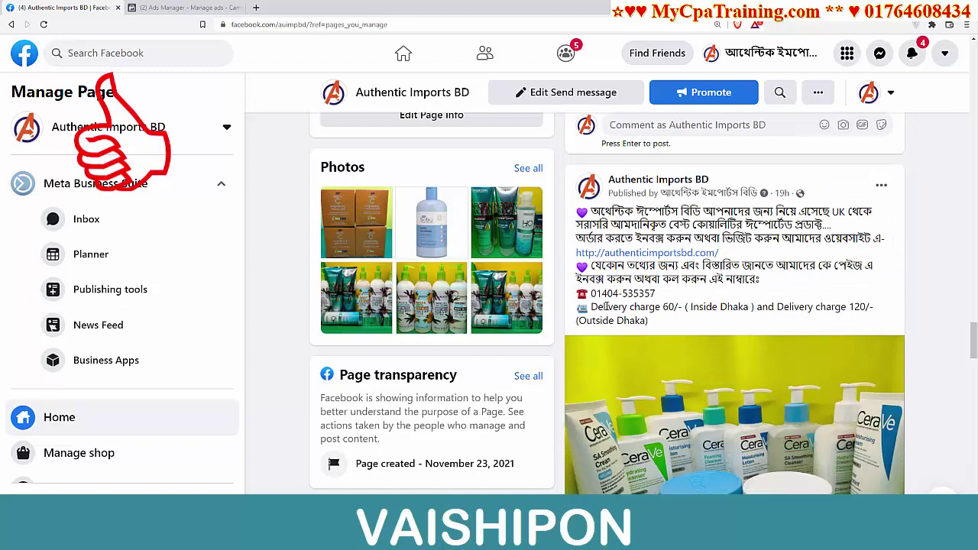
pyautogui.scroll(-10, 609, 307)
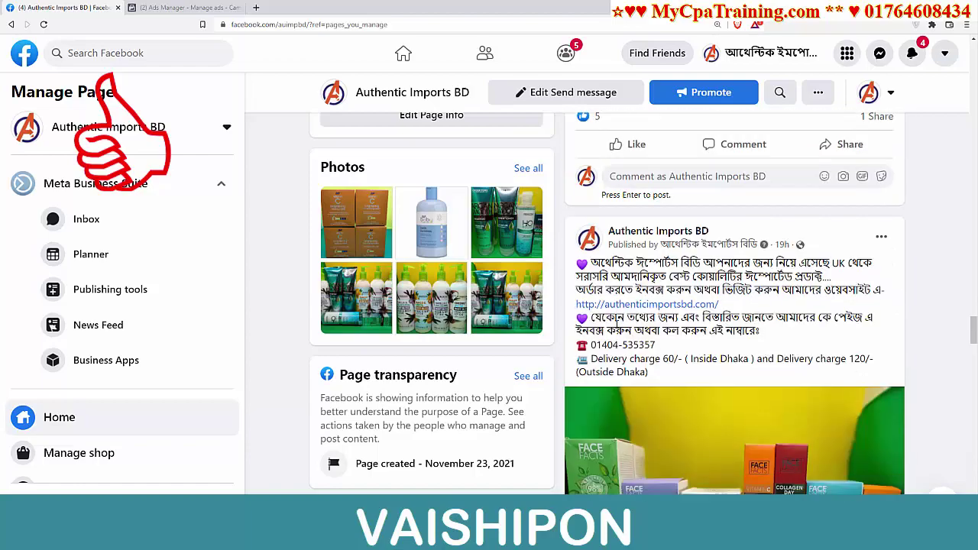
pyautogui.scroll(3, 615, 325)
pyautogui.scroll(10, 605, 304)
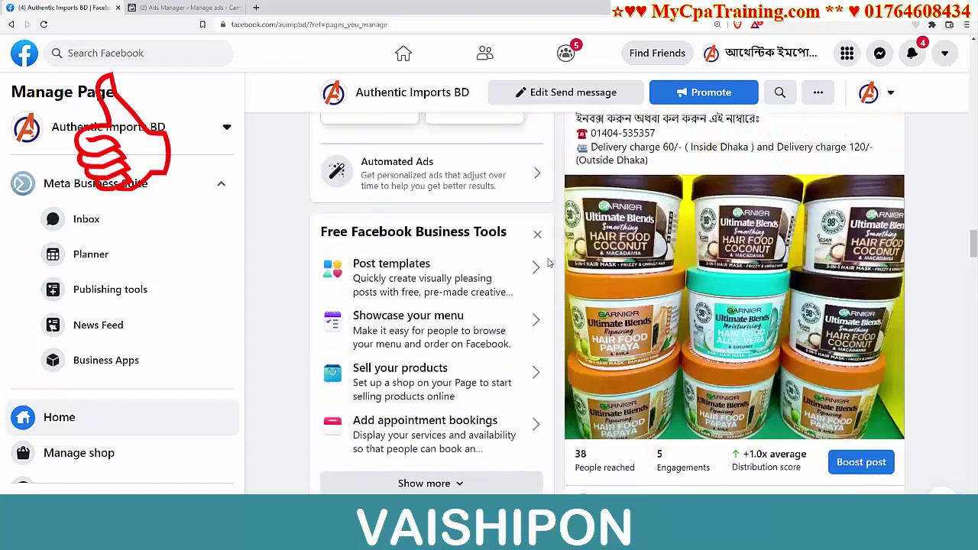
# - Switch to Ads Manager and start a new campaign with the Traffic objective
pyautogui.hotkey('ctrl', 'Tab')
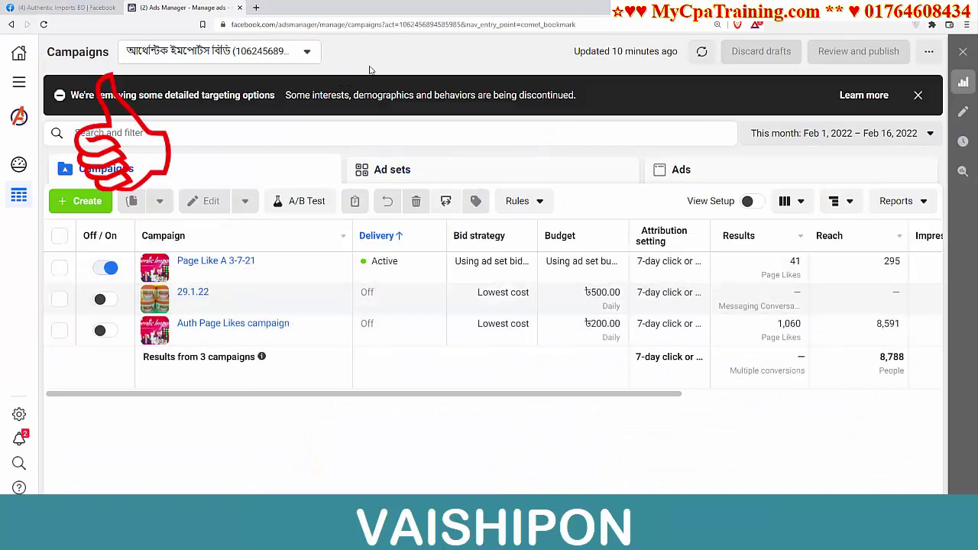
pyautogui.doubleClick(276, 24)
pyautogui.moveTo(359, 24); pyautogui.dragTo(221, 25)
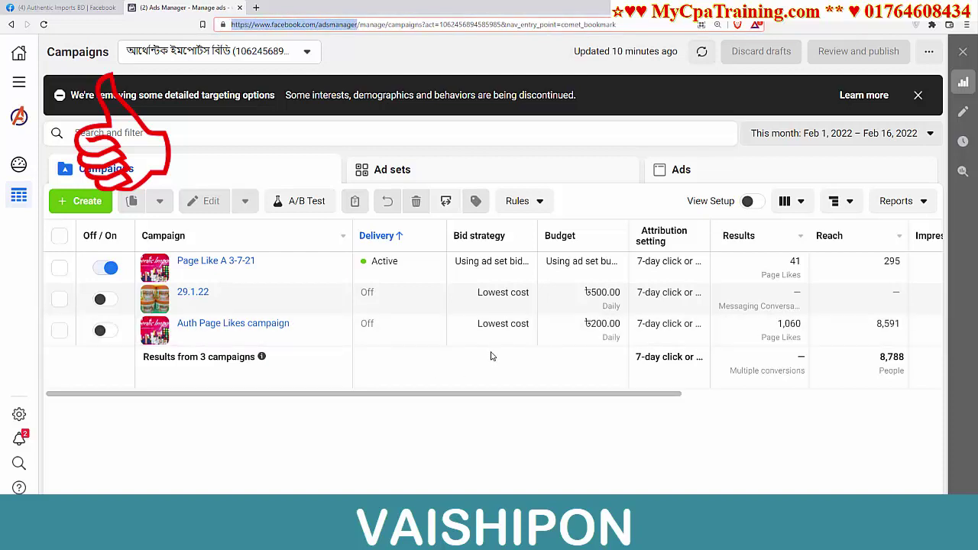
pyautogui.click(84, 201)
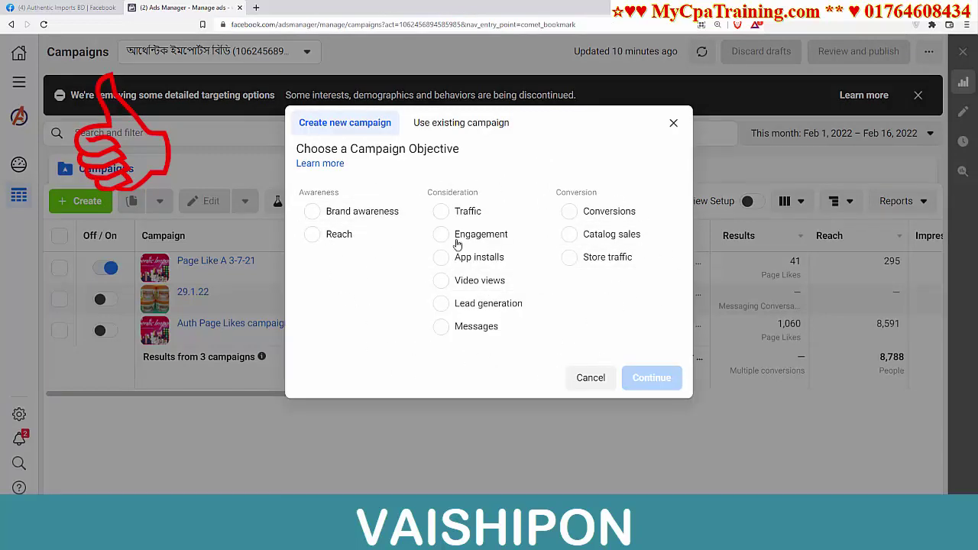
pyautogui.moveTo(456, 241)
pyautogui.click(443, 214)
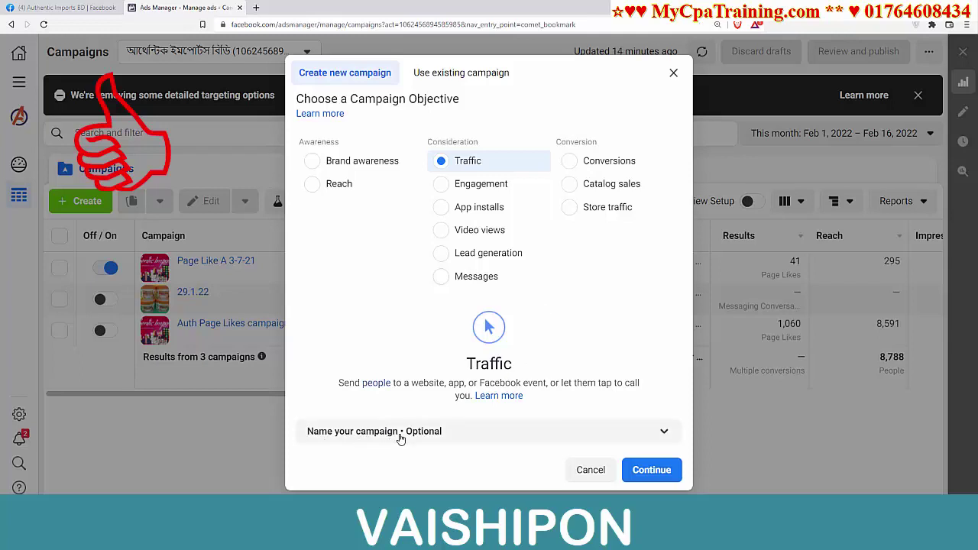
# - Expand the optional naming section and name the campaign "A carousel Dollar 70"
pyautogui.click(664, 434)
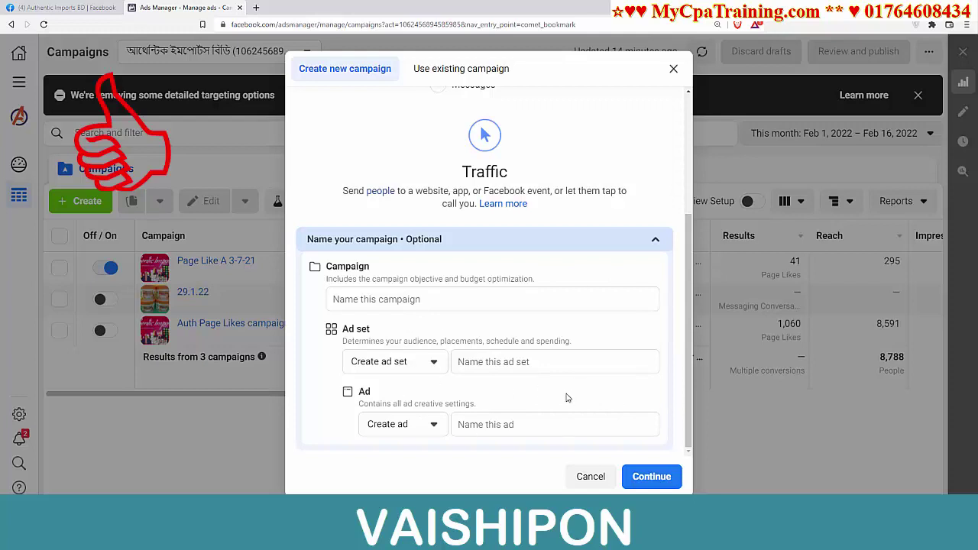
pyautogui.click(392, 298)
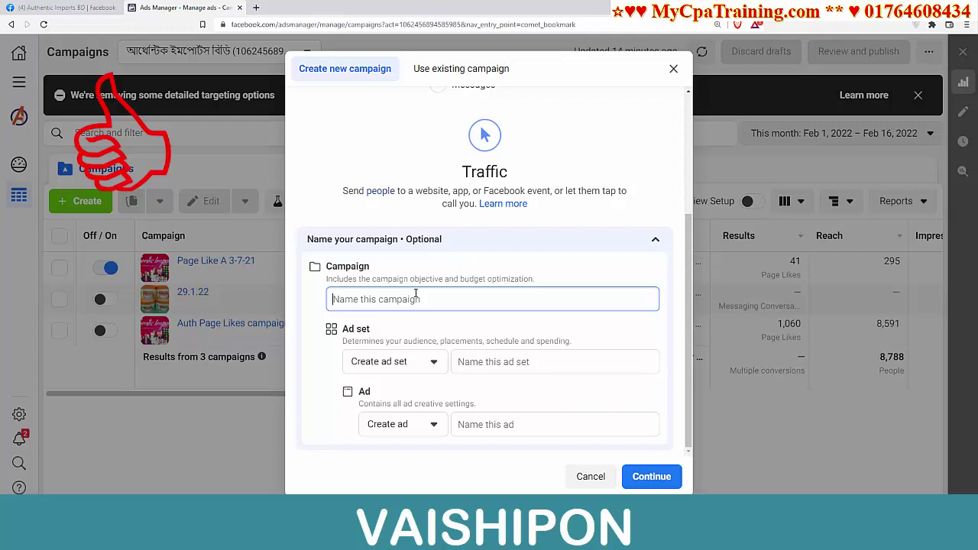
pyautogui.write('A carousel')
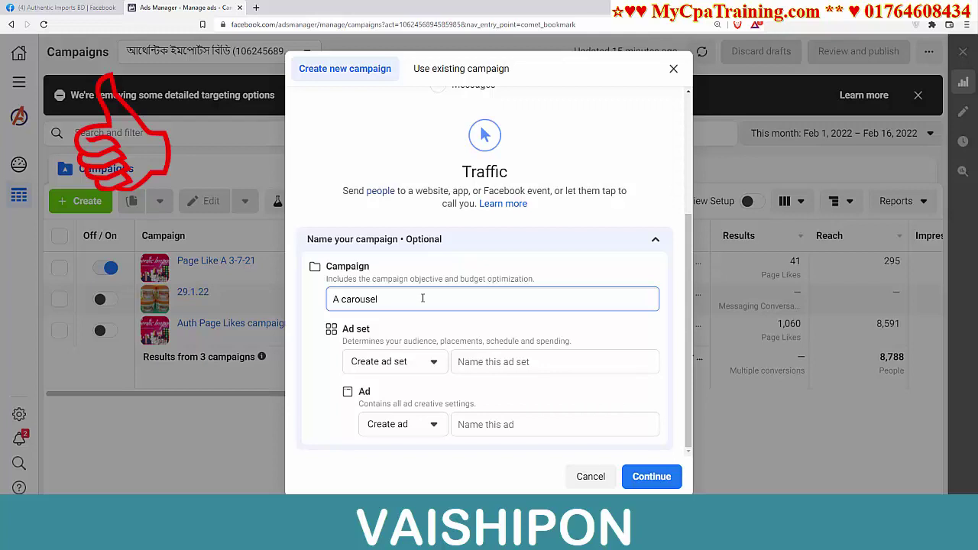
pyautogui.write('Dollar 70')
# - Name the ad set "18-40" and the ad "Carousel Dollar 70", and continue to the campaign setup
pyautogui.click(466, 362)
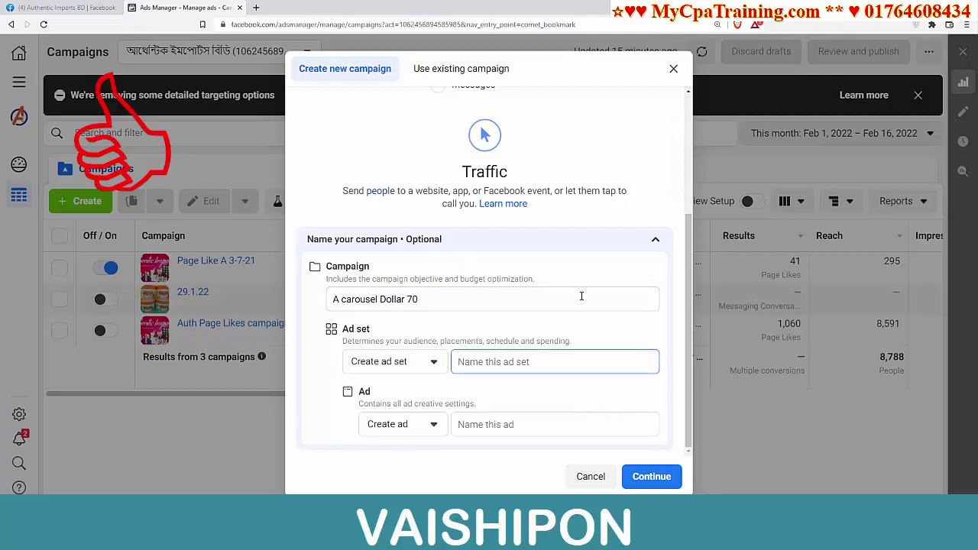
pyautogui.write('18-40')
pyautogui.click(463, 425)
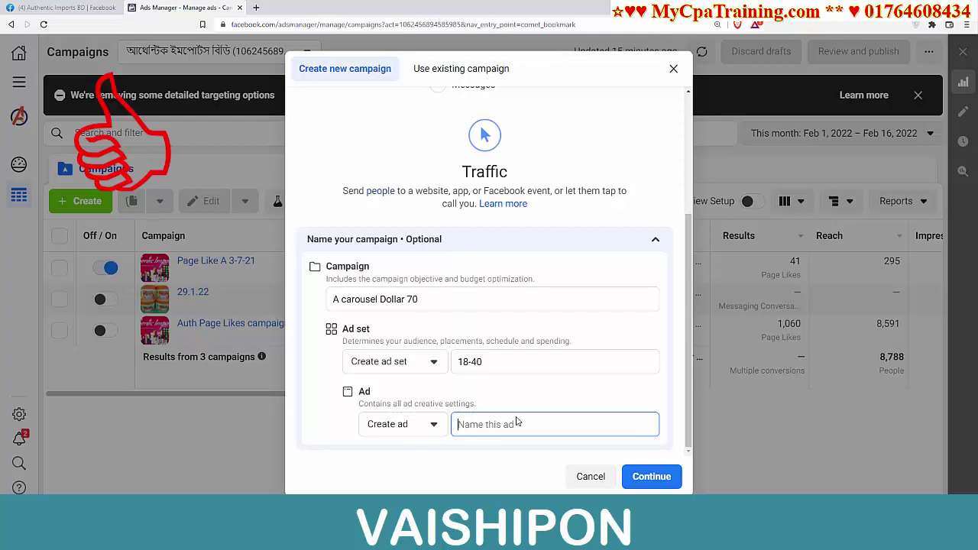
pyautogui.click(340, 302)
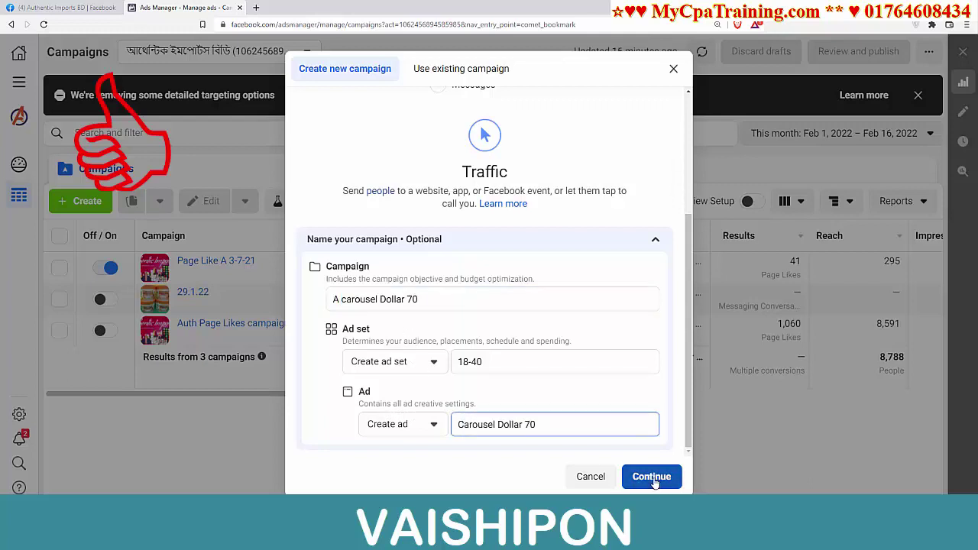
pyautogui.click(651, 477)
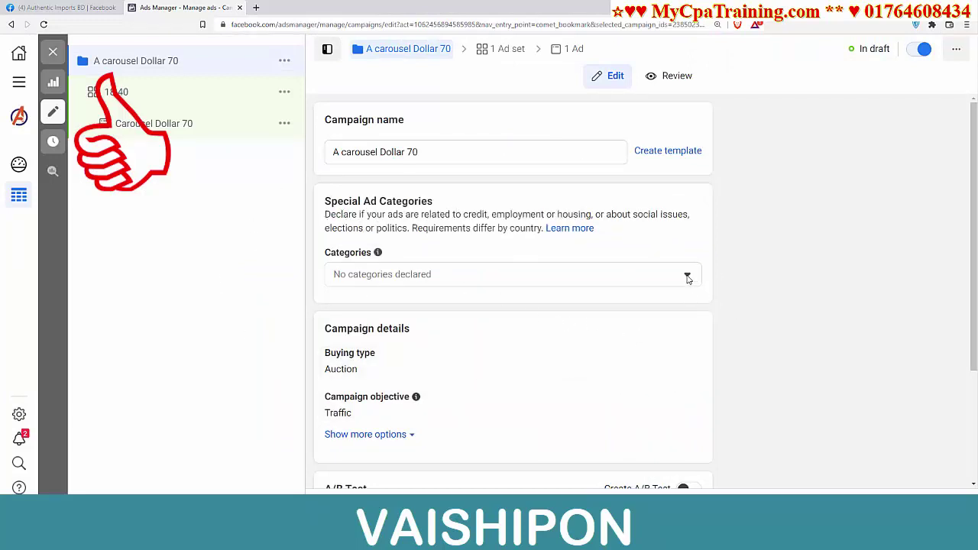
# - Review the special ad categories without declaring any, and show the additional options in the campaign details
pyautogui.click(687, 279)
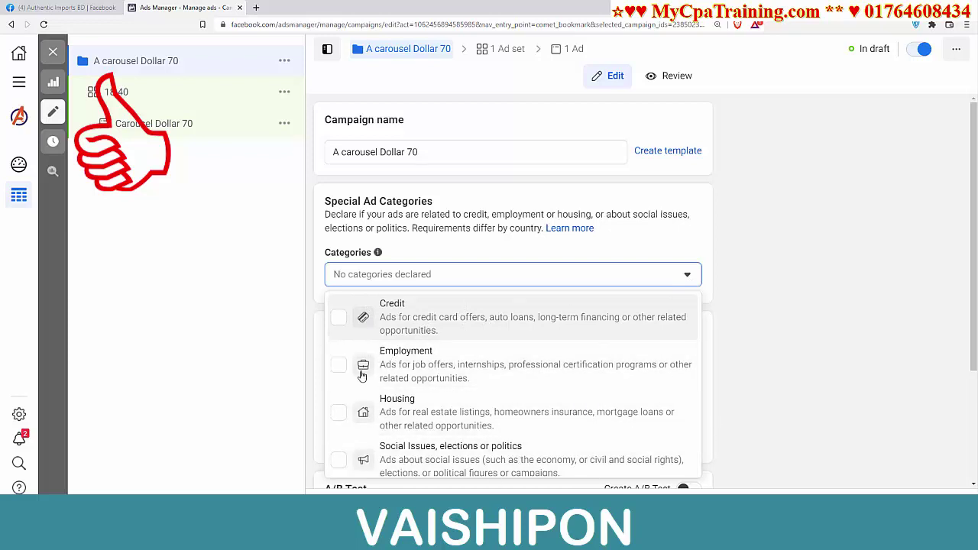
pyautogui.click(775, 309)
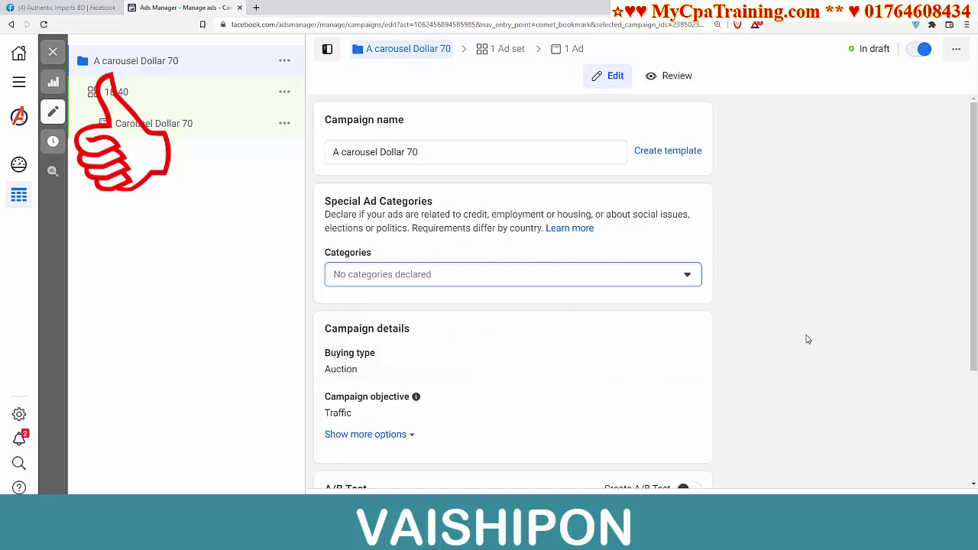
pyautogui.scroll(-2, 802, 328)
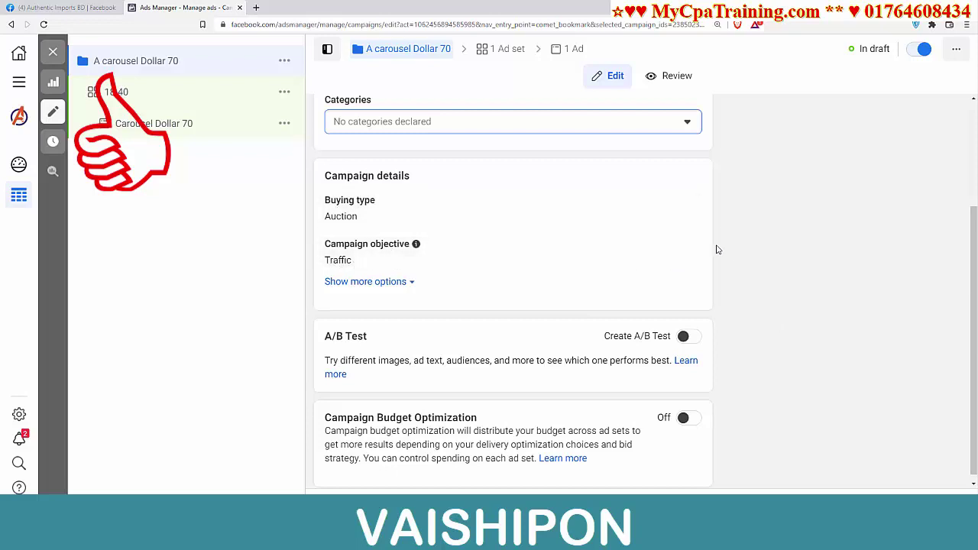
pyautogui.scroll(-1, 726, 256)
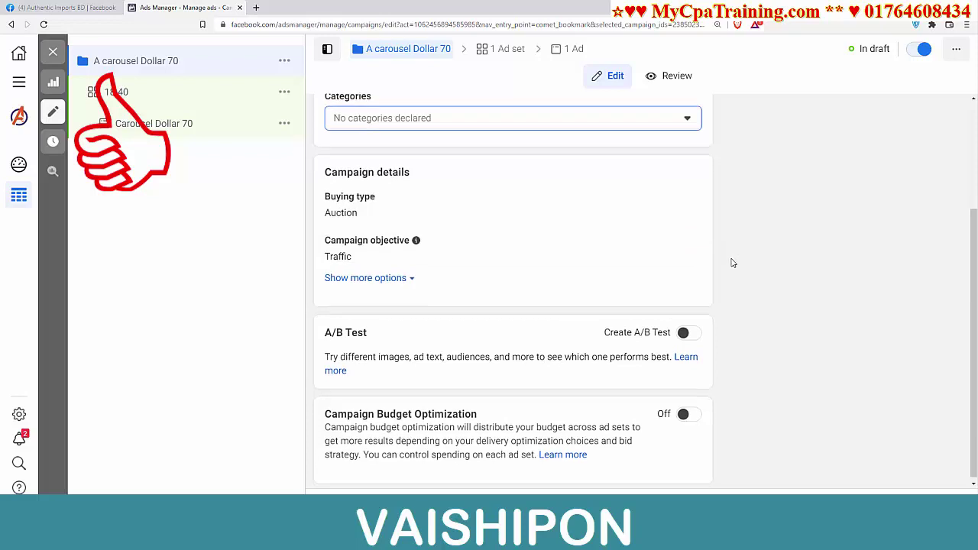
pyautogui.click(366, 275)
pyautogui.scroll(-2, 526, 282)
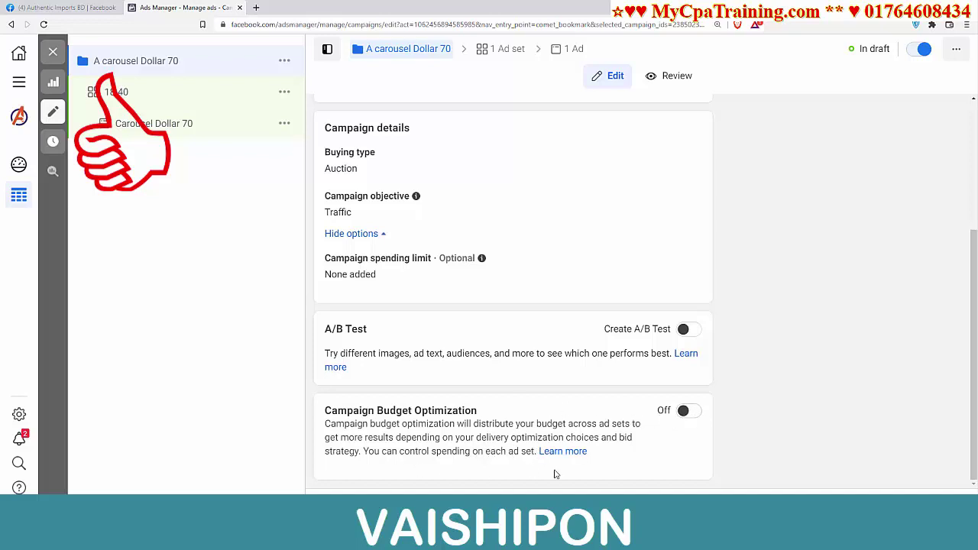
# - Turn on Campaign Budget Optimization and choose Daily Budget as the campaign budget type
pyautogui.click(691, 412)
pyautogui.scroll(-2, 652, 432)
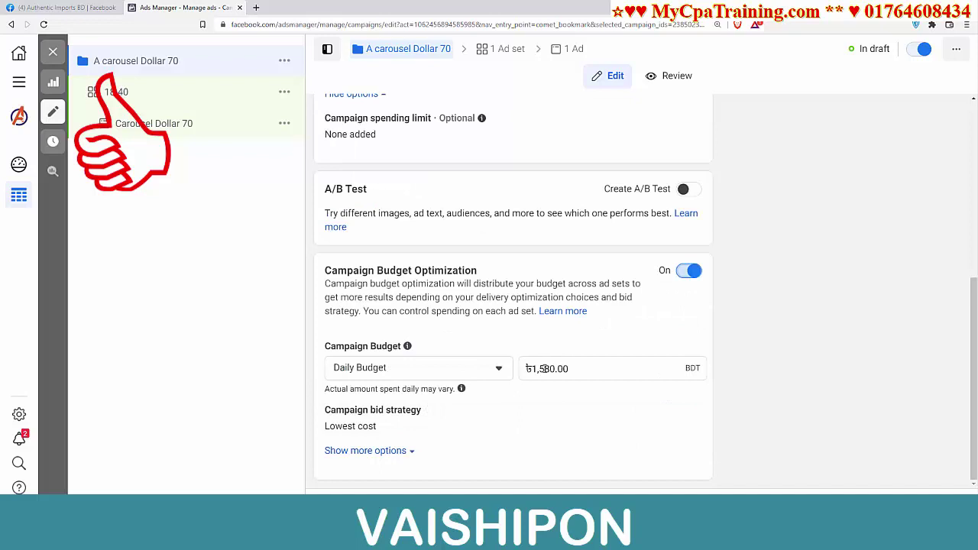
pyautogui.click(500, 370)
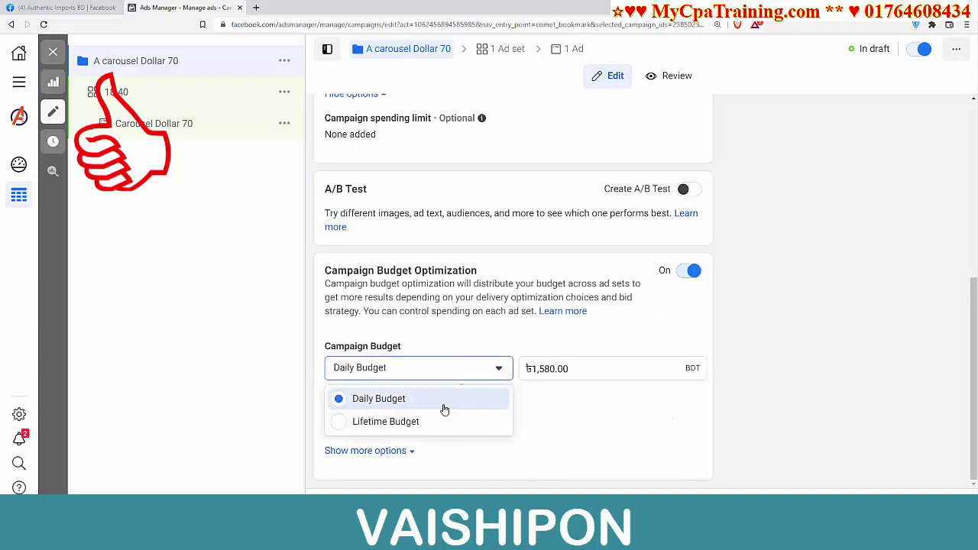
pyautogui.click(397, 399)
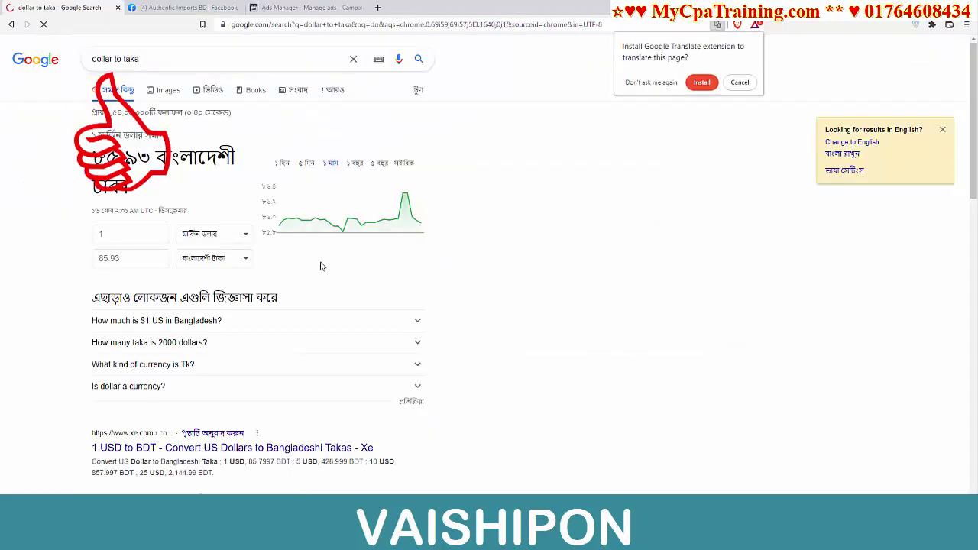
# - Dismiss the translate extension offer and convert 7 US dollars to Bangladeshi taka in Google's currency converter
pyautogui.click(739, 80)
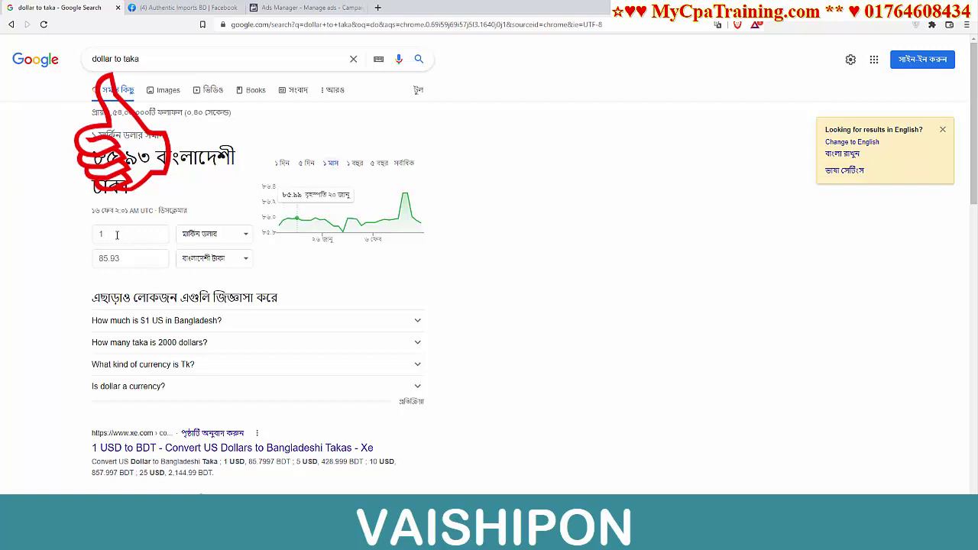
pyautogui.moveTo(117, 235); pyautogui.dragTo(100, 233)
pyautogui.write('7')
# - Return to Ads Manager, set the campaign's daily budget to 600 BDT, and show the further budget options
pyautogui.click(306, 8)
pyautogui.doubleClick(526, 369)
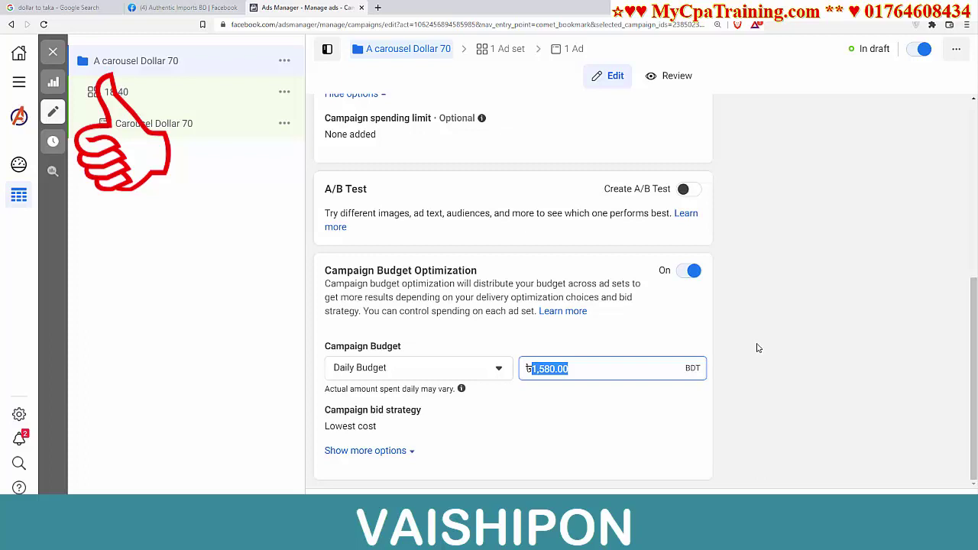
pyautogui.write('600')
pyautogui.click(339, 430)
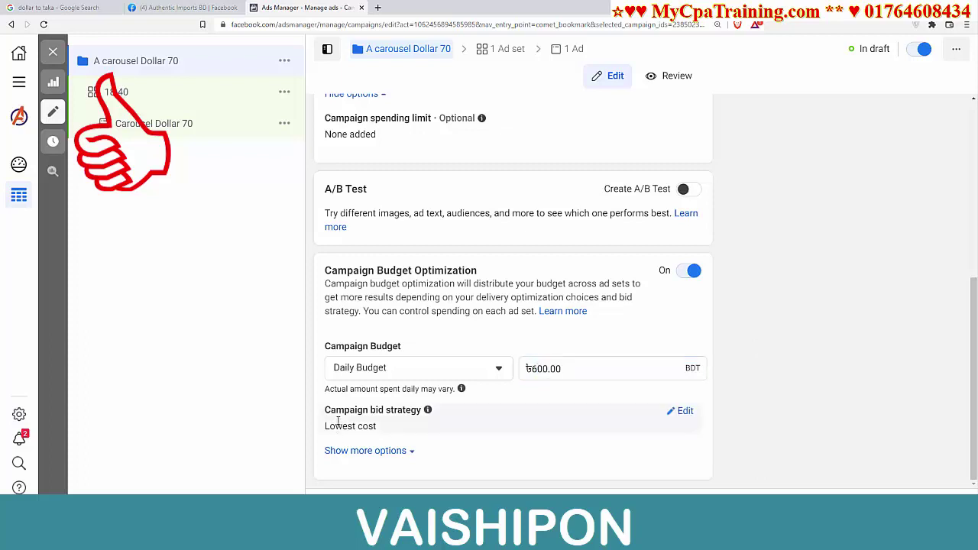
pyautogui.click(390, 451)
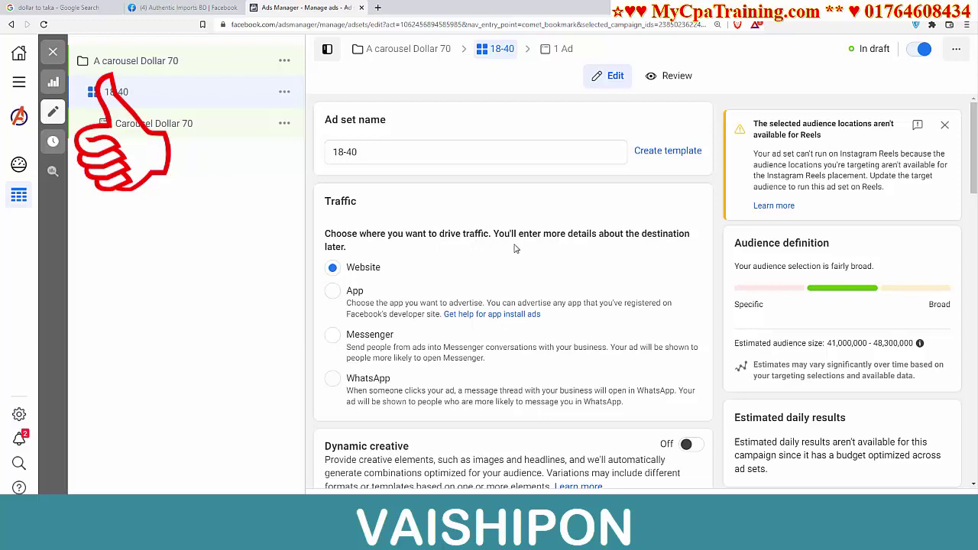
# - Set the traffic destination of the 18-40 ad set to Messenger and go to its schedule and audience settings
pyautogui.scroll(-2, 437, 251)
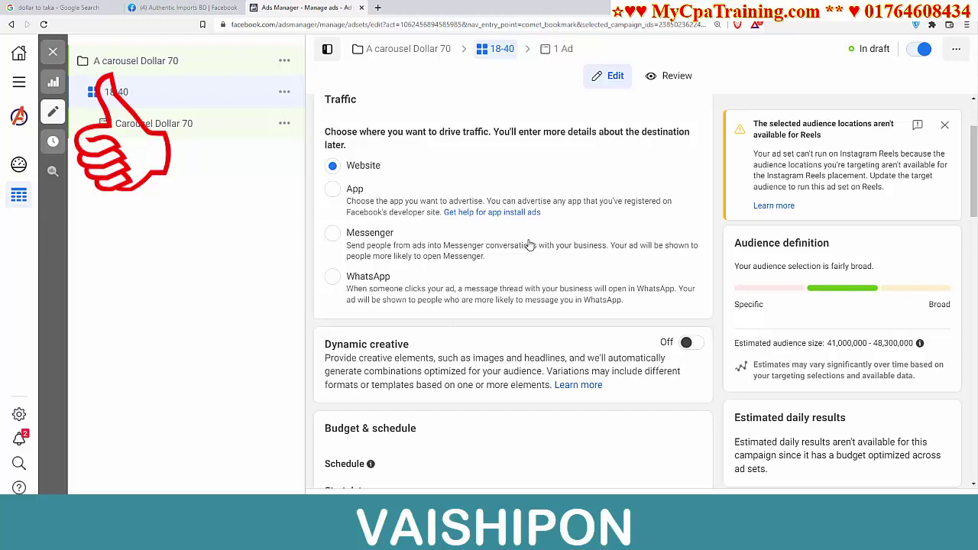
pyautogui.click(333, 236)
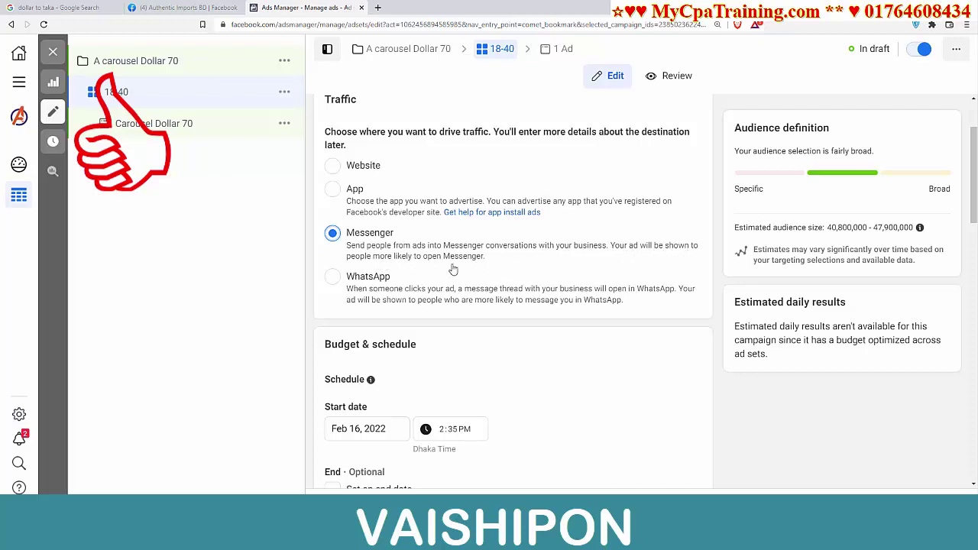
pyautogui.scroll(-3, 525, 273)
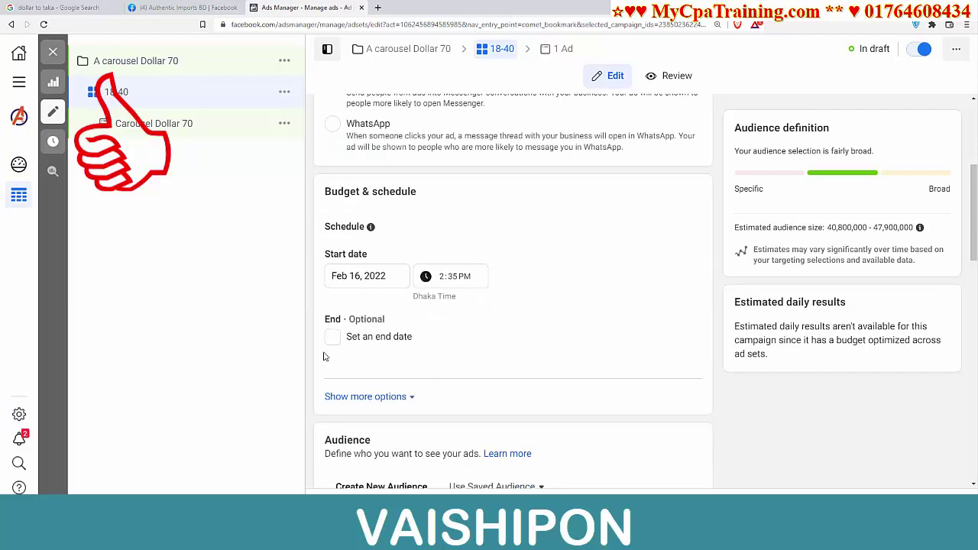
pyautogui.scroll(-1, 483, 353)
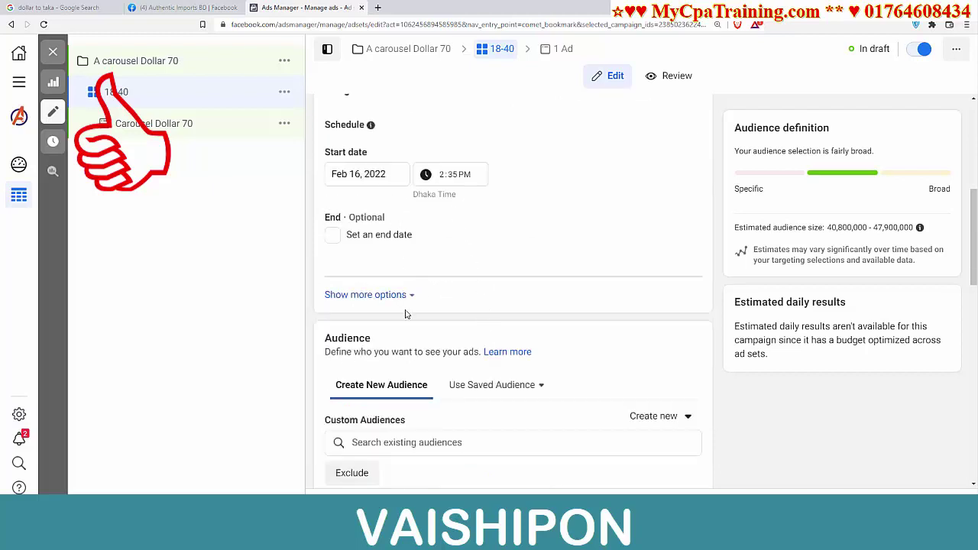
# - Show the further schedule options and apply the saved audience "আথেন্টিক ইমপোর্টস বিডি Page Like vaishipon 01" to the 18-40 ad set
pyautogui.click(385, 298)
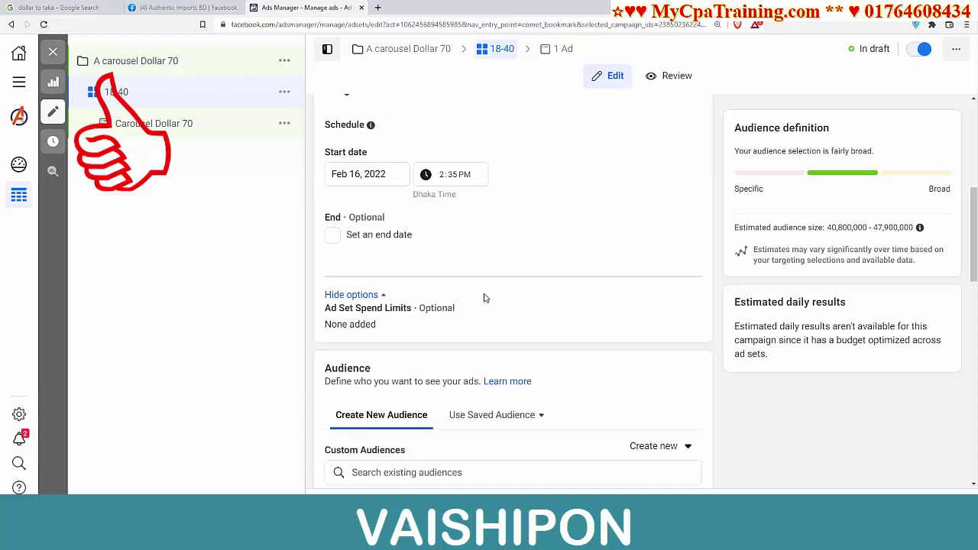
pyautogui.scroll(-3, 484, 298)
pyautogui.scroll(-2, 484, 300)
pyautogui.scroll(2, 486, 303)
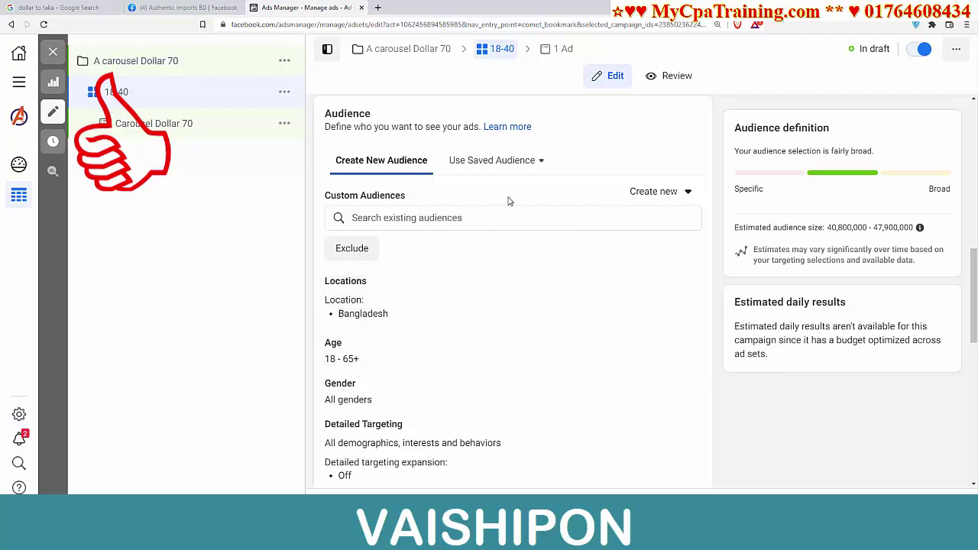
pyautogui.scroll(-1, 476, 271)
pyautogui.scroll(1, 475, 287)
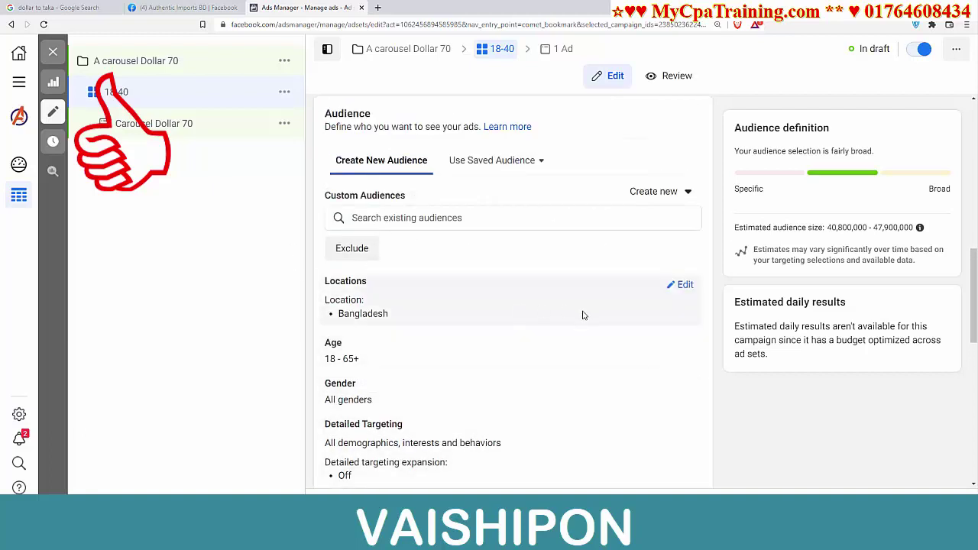
pyautogui.click(539, 162)
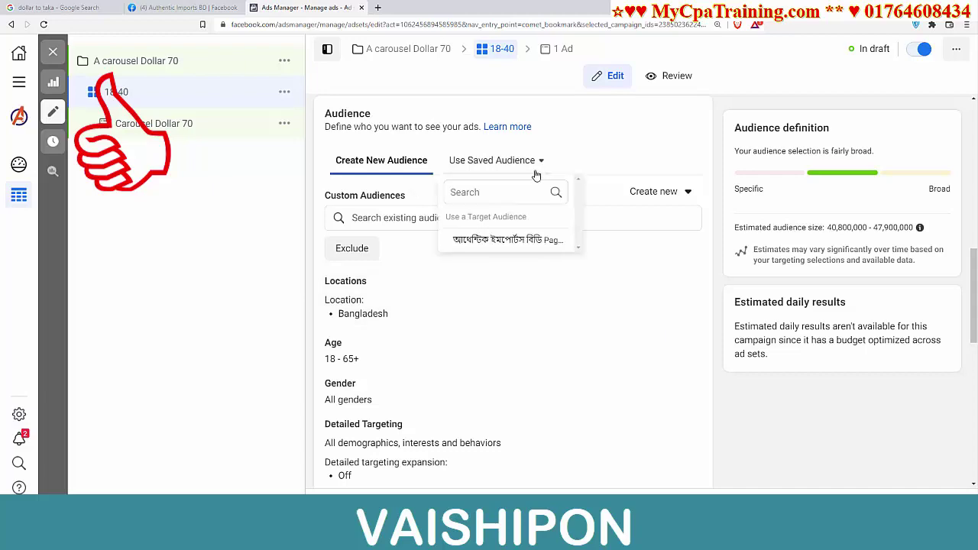
pyautogui.click(495, 241)
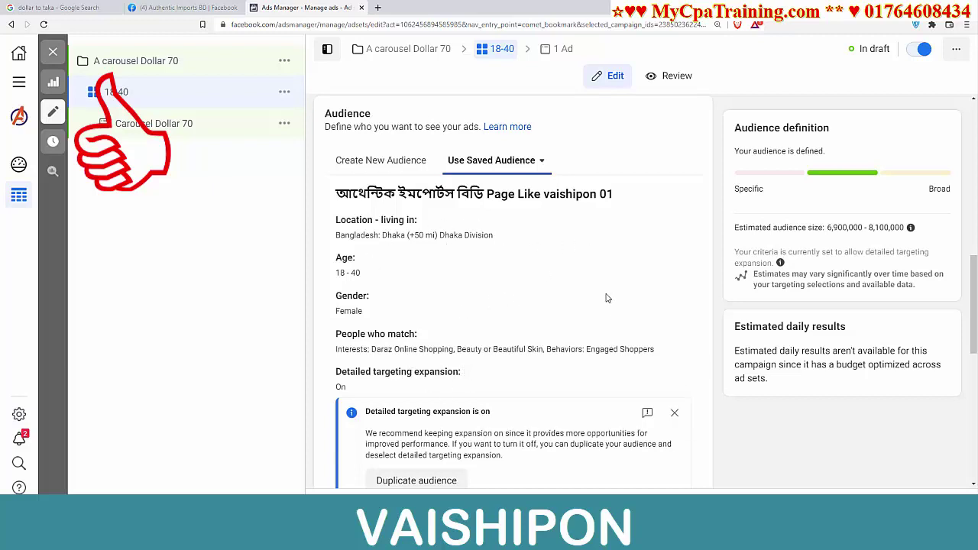
# - Switch the ad set to manual placements and exclude the Instagram and Audience network platforms
pyautogui.scroll(-3, 606, 298)
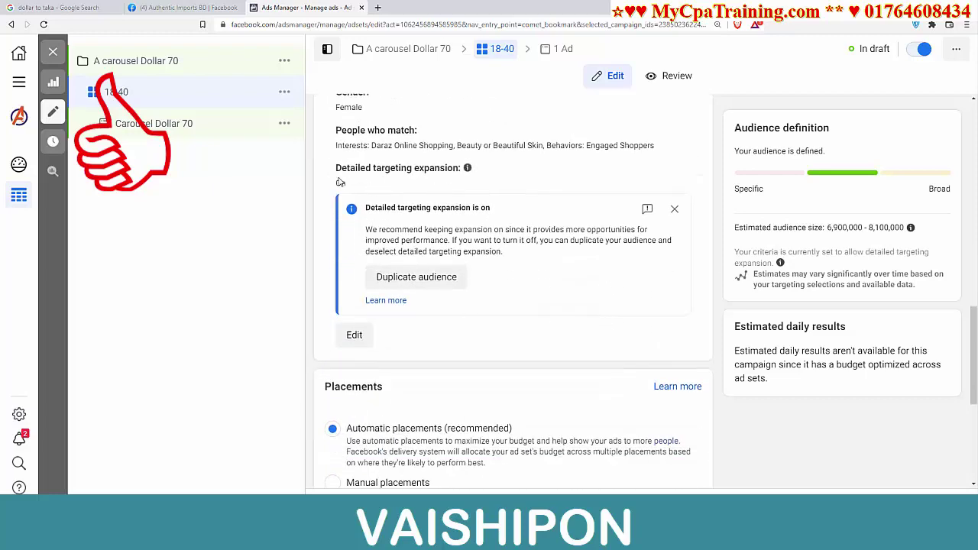
pyautogui.scroll(-3, 457, 377)
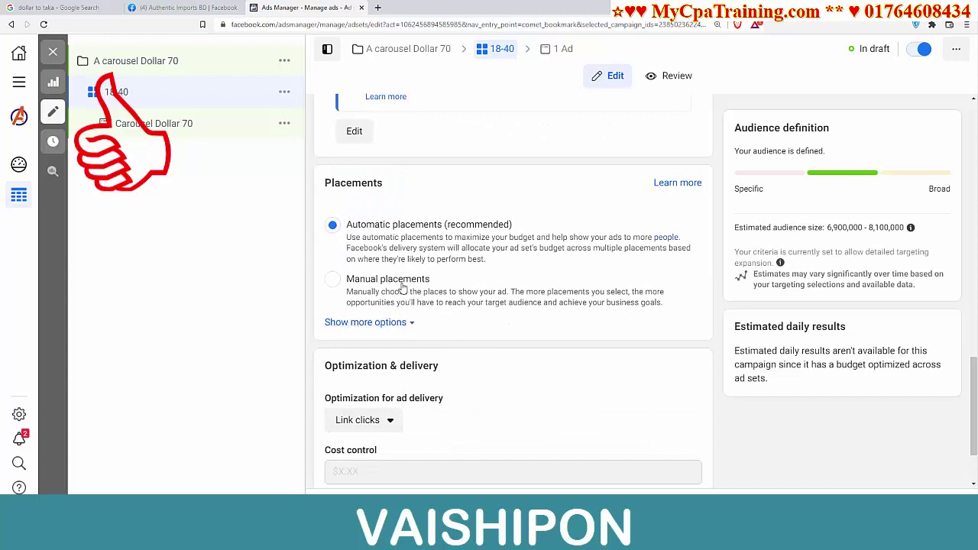
pyautogui.click(332, 279)
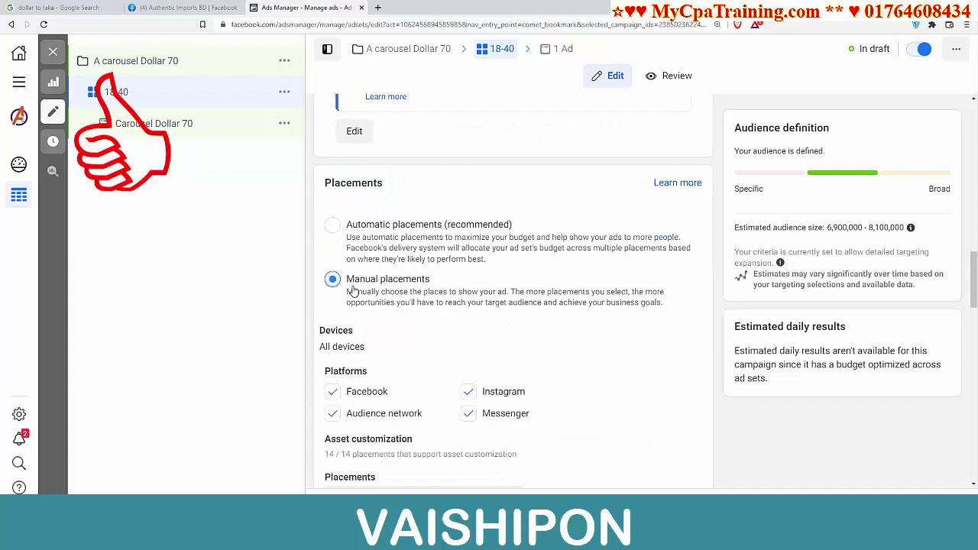
pyautogui.scroll(-3, 462, 305)
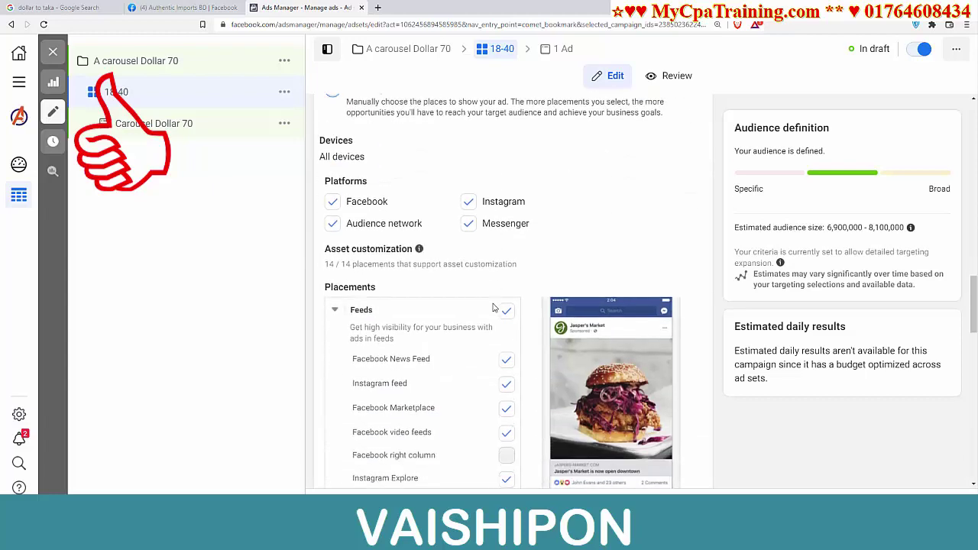
pyautogui.click(468, 189)
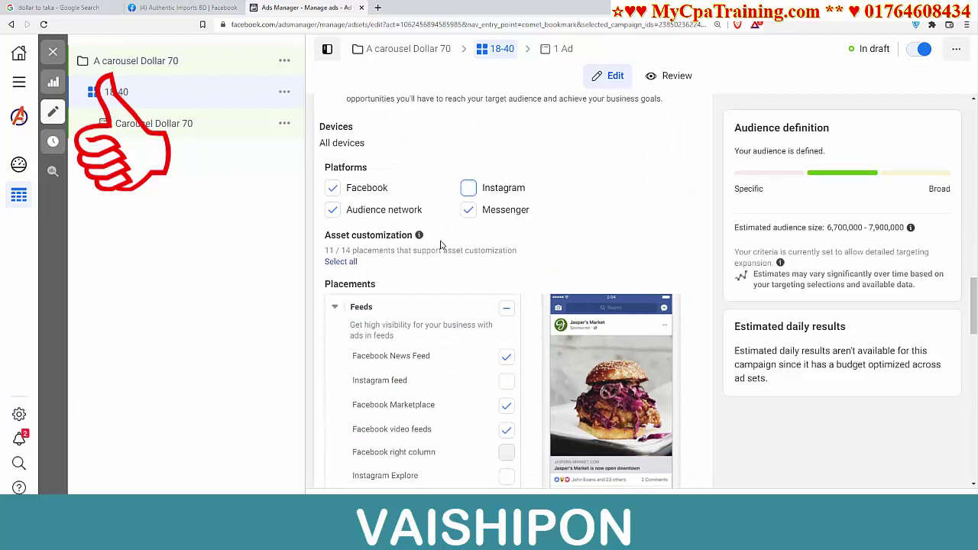
pyautogui.click(333, 210)
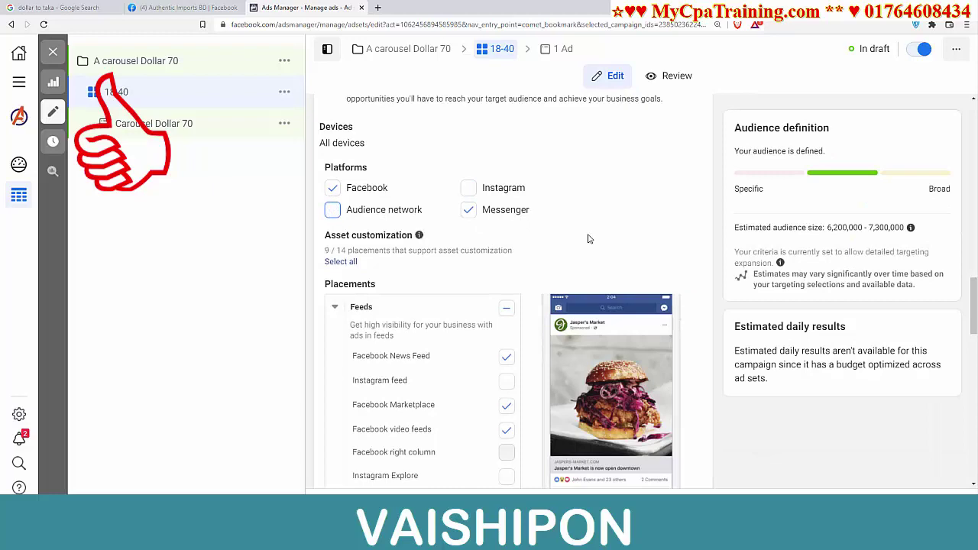
# - Remove Facebook video feeds, Facebook Stories and Messenger Stories from the ad set's placements
pyautogui.scroll(-2, 585, 240)
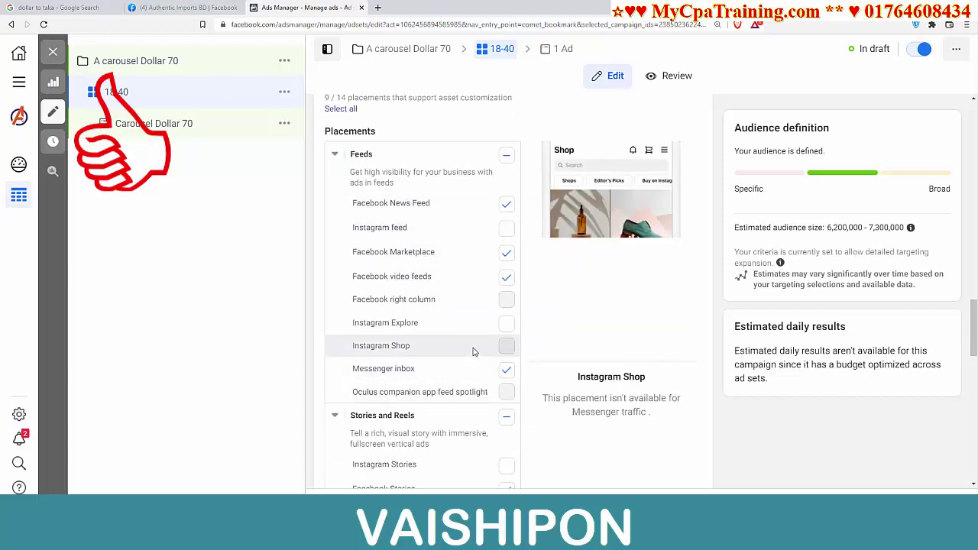
pyautogui.click(505, 280)
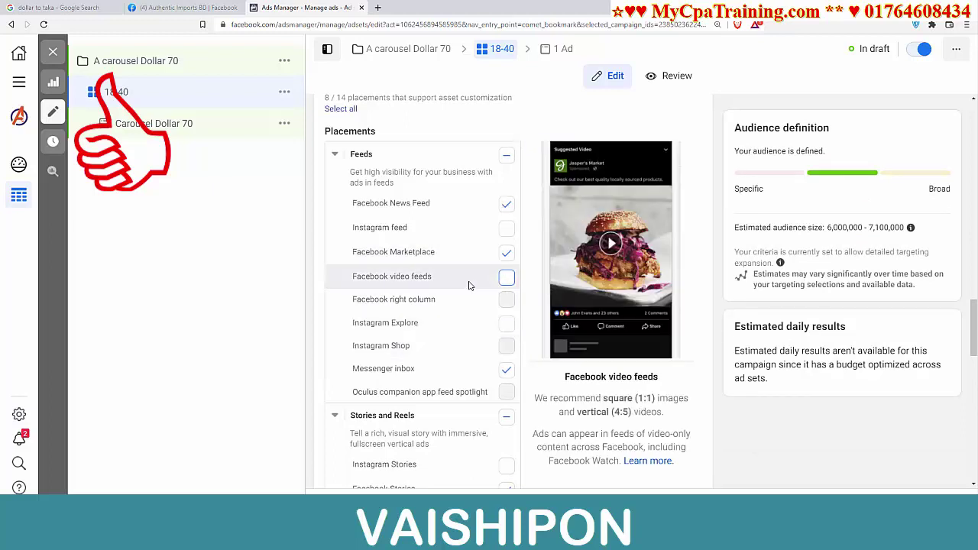
pyautogui.scroll(-2, 471, 289)
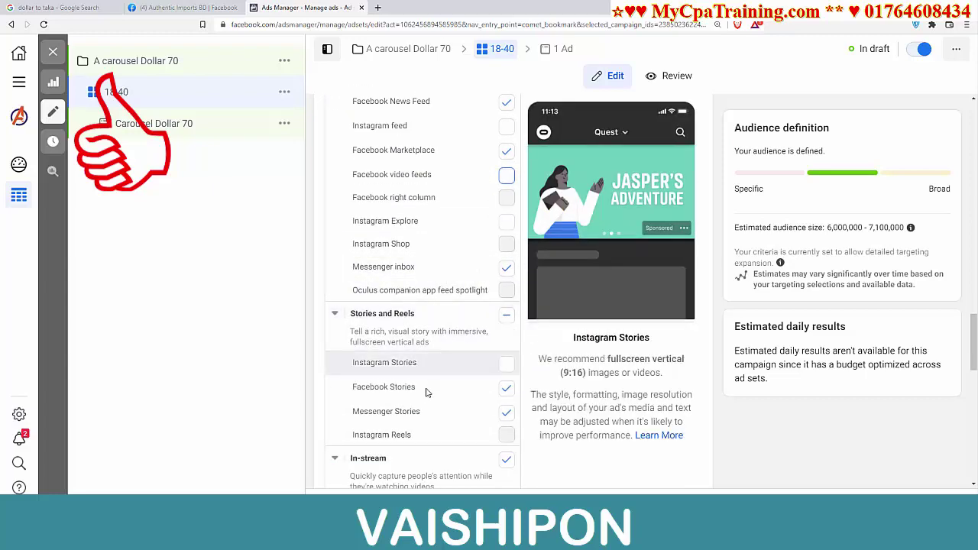
pyautogui.click(507, 389)
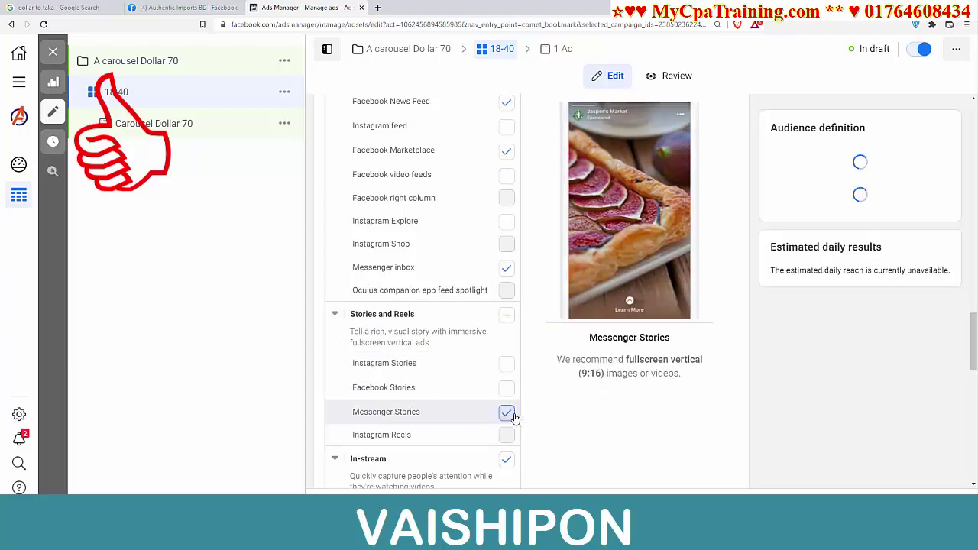
pyautogui.click(506, 412)
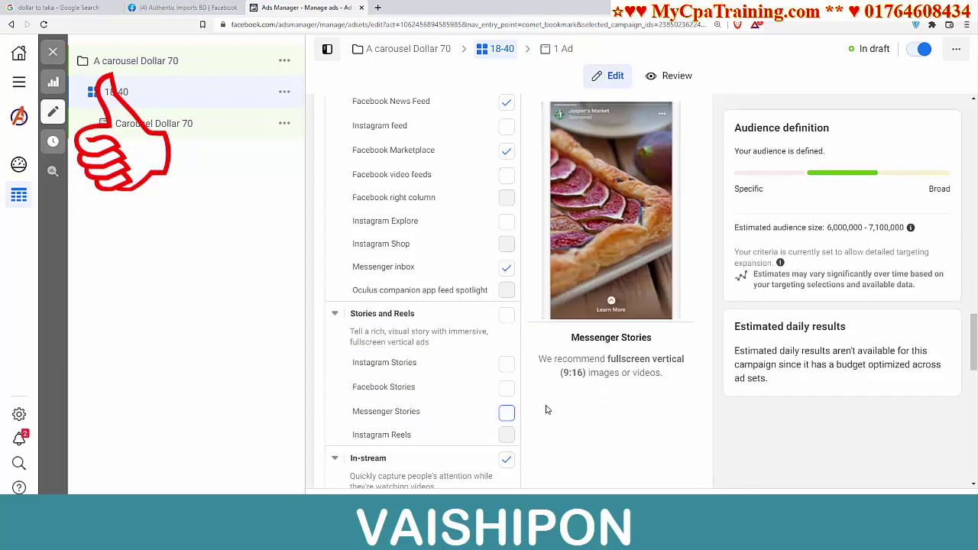
# - Remove the In-stream and In-article groups from the ad set's placements
pyautogui.scroll(-2, 546, 411)
pyautogui.click(506, 306)
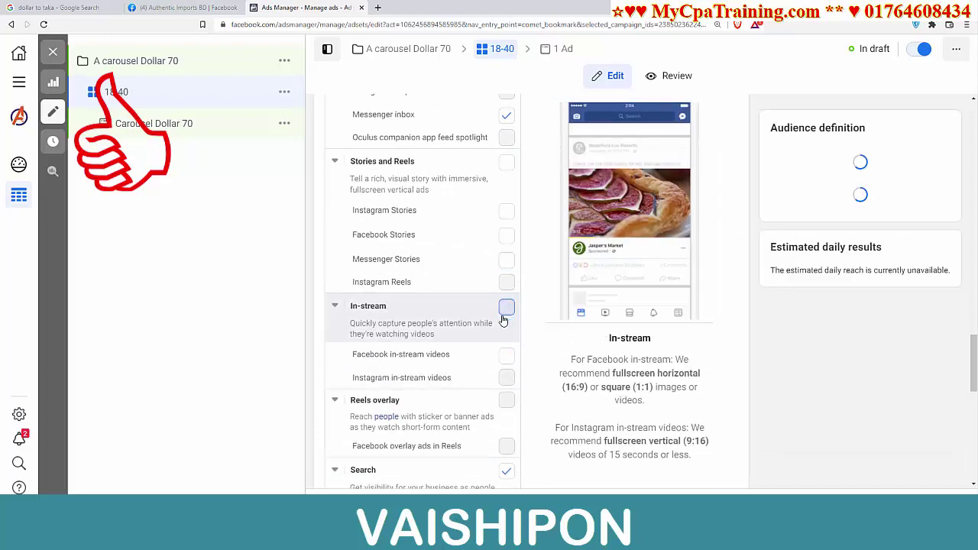
pyautogui.scroll(-2, 505, 321)
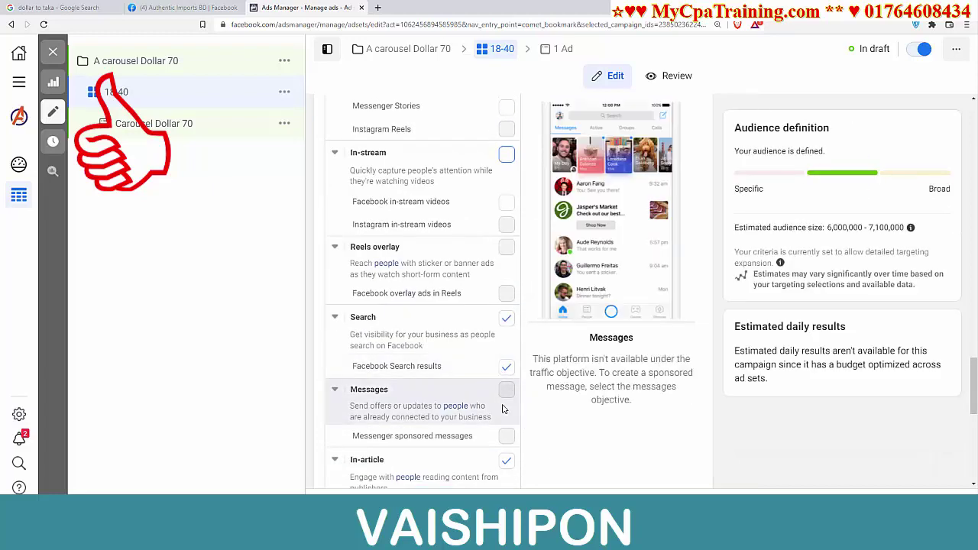
pyautogui.scroll(-1, 502, 382)
pyautogui.click(505, 358)
pyautogui.scroll(-2, 535, 416)
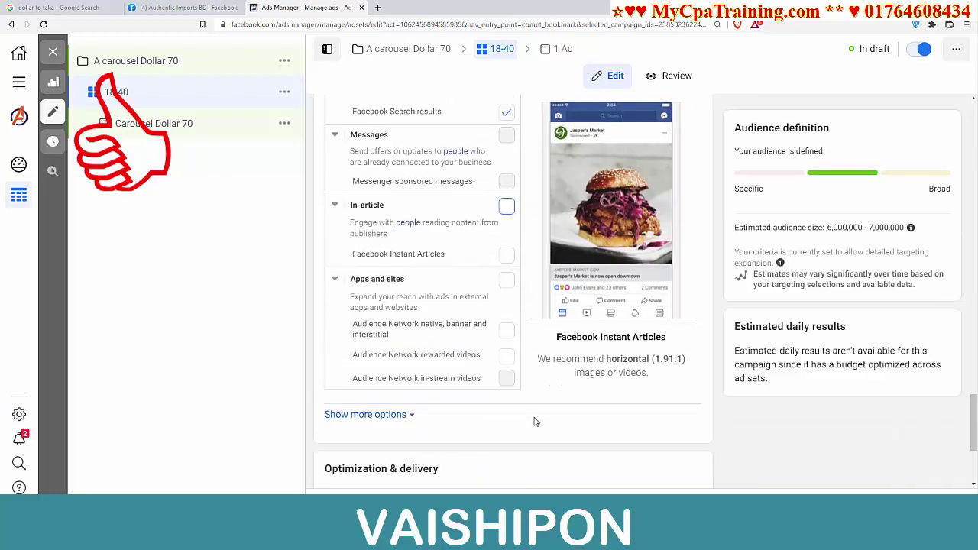
# - Review the chosen placements, then expand the optimization and delivery options and examine the choices for when charging occurs
pyautogui.scroll(12, 535, 405)
pyautogui.scroll(4, 535, 404)
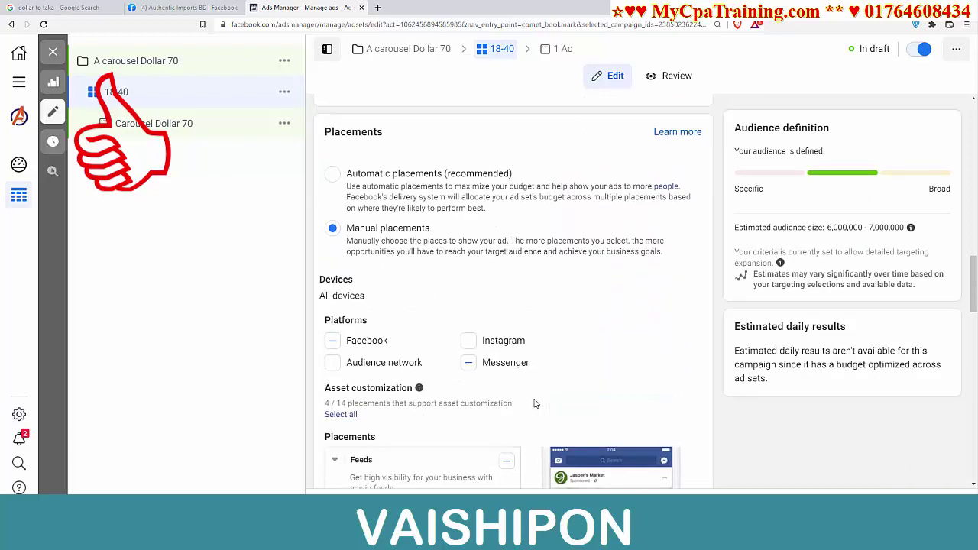
pyautogui.scroll(-15, 535, 408)
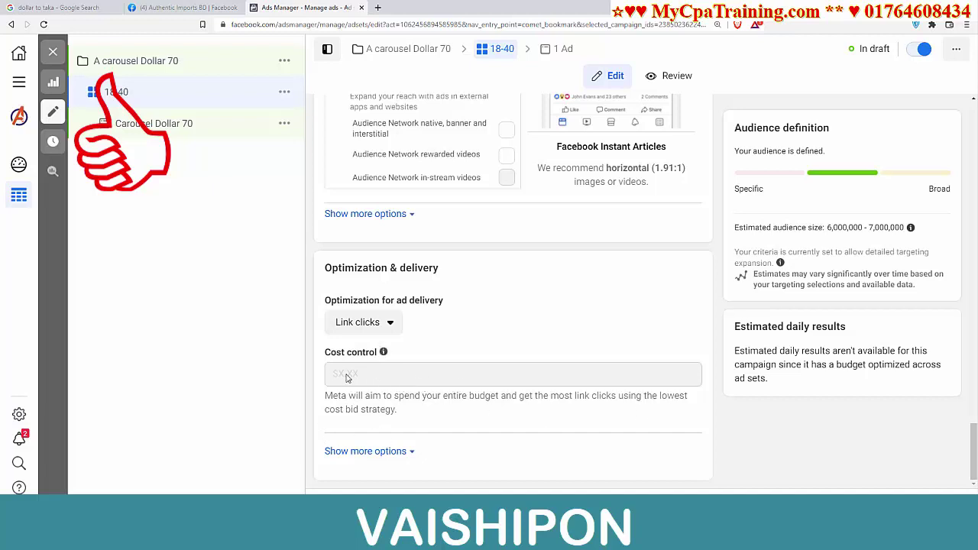
pyautogui.click(393, 451)
pyautogui.scroll(-1, 511, 419)
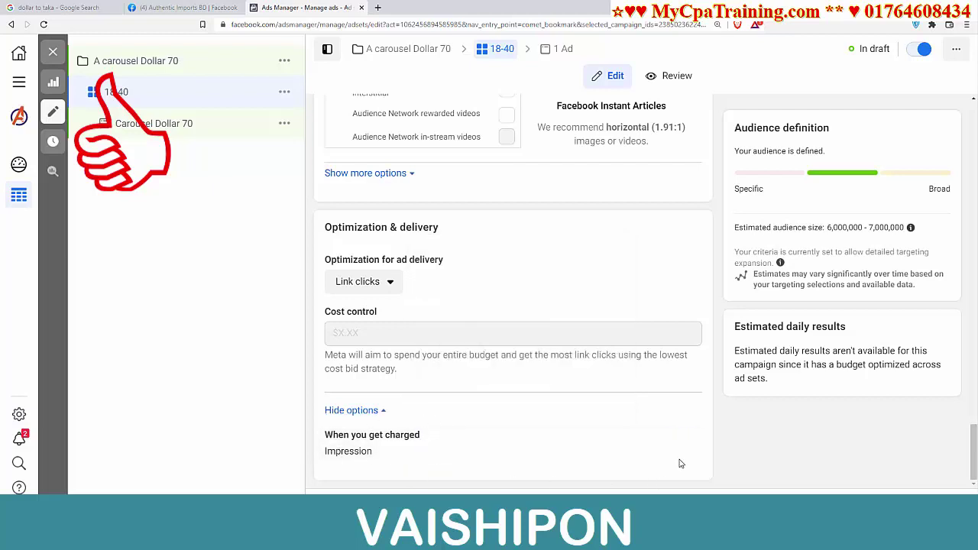
pyautogui.click(684, 436)
pyautogui.click(575, 452)
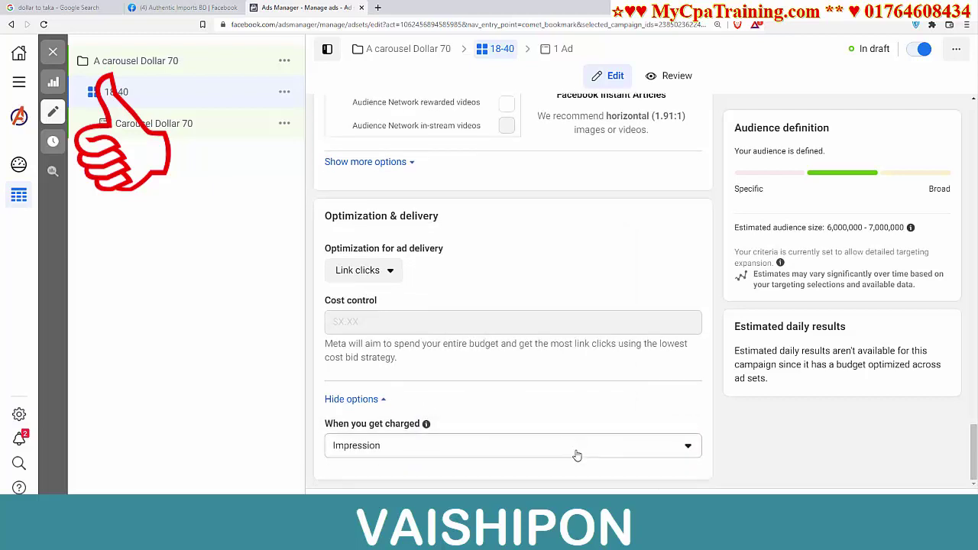
pyautogui.moveTo(387, 469)
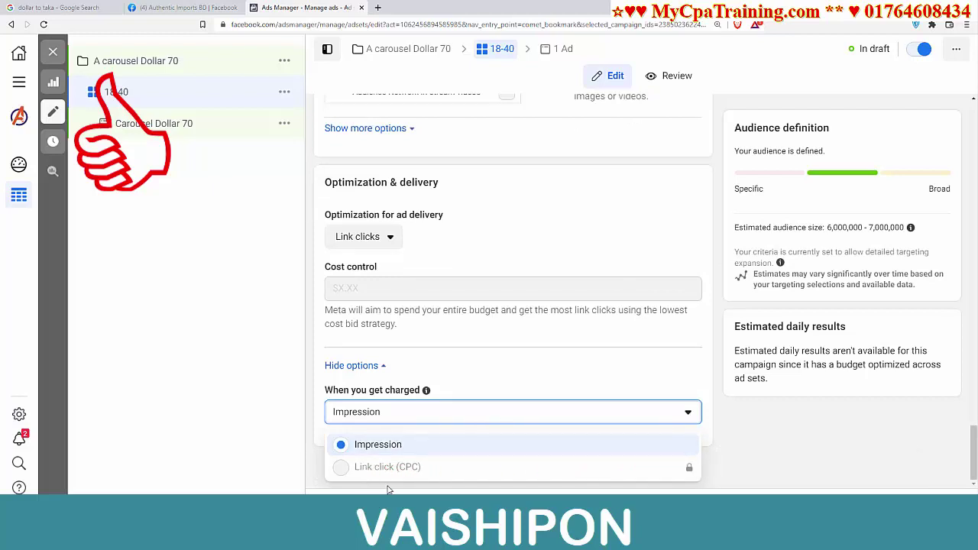
pyautogui.click(516, 387)
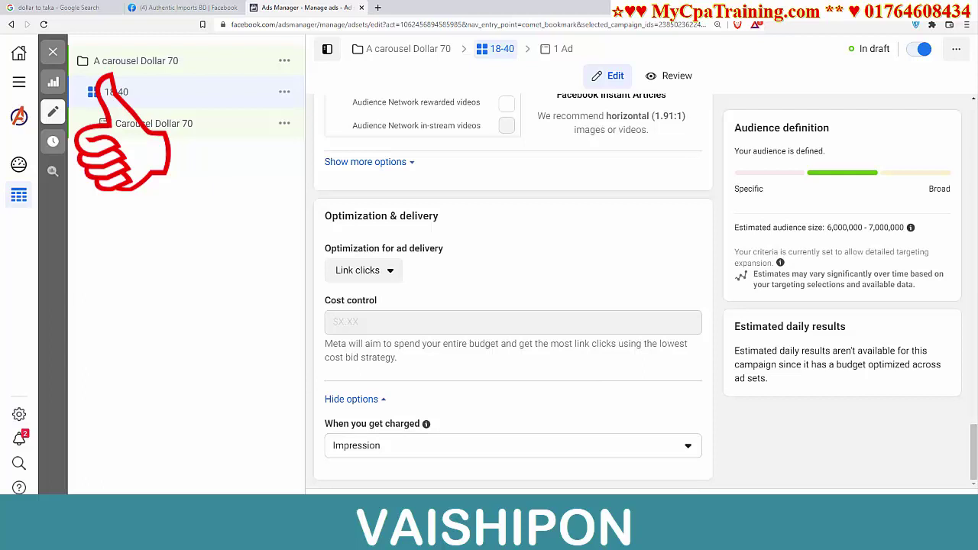
# - In the Carousel Dollar 70 ad, keep Authentic Imports BD as the Facebook Page and set the ad format to Carousel
pyautogui.click(138, 124)
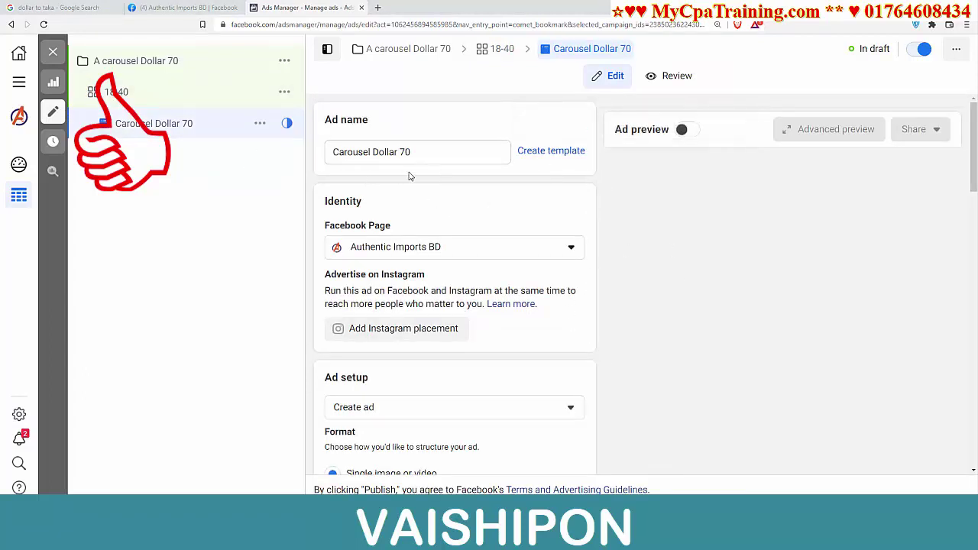
pyautogui.scroll(-1, 586, 211)
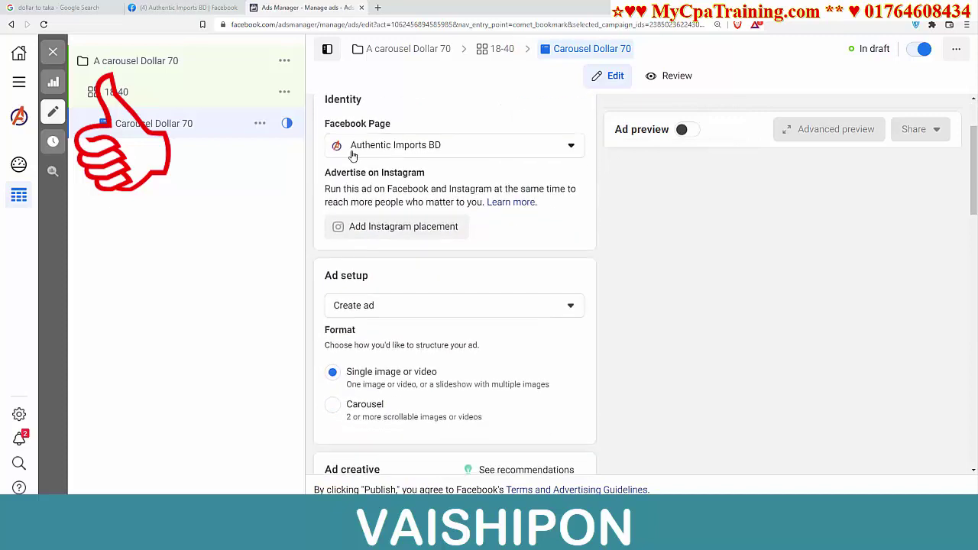
pyautogui.click(434, 149)
pyautogui.click(405, 240)
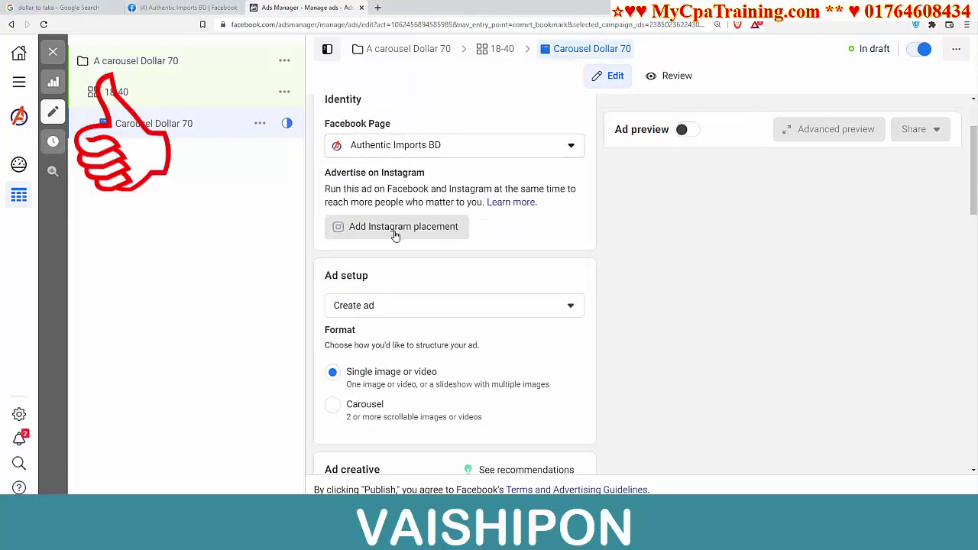
pyautogui.scroll(-1, 451, 245)
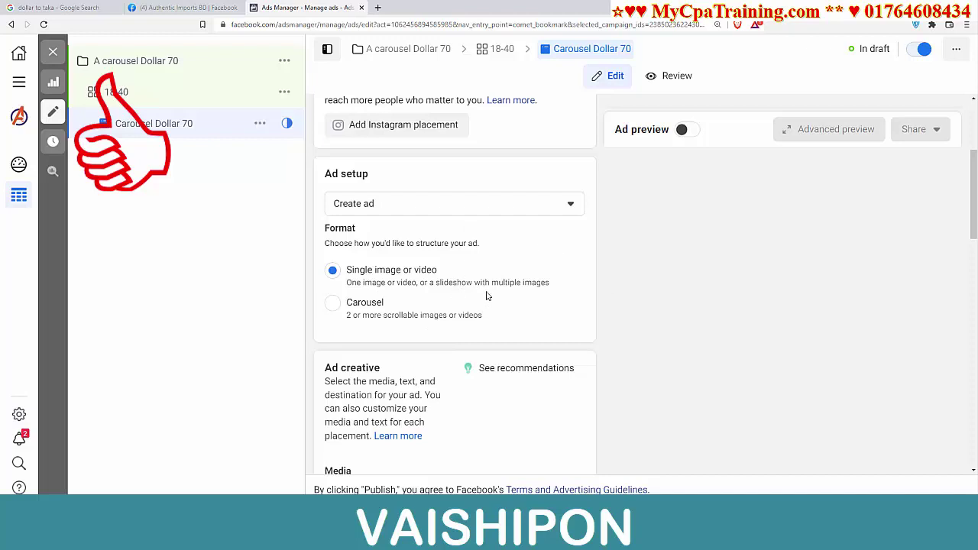
pyautogui.click(334, 307)
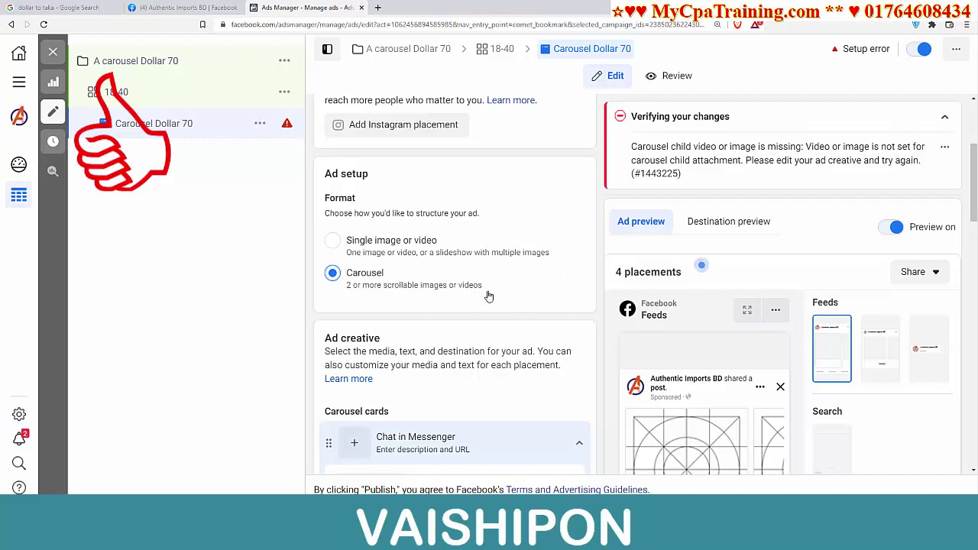
# - Look over the carousel card settings, then switch to Photoshop and check the pixel dimensions of 777.jpg
pyautogui.scroll(-3, 532, 302)
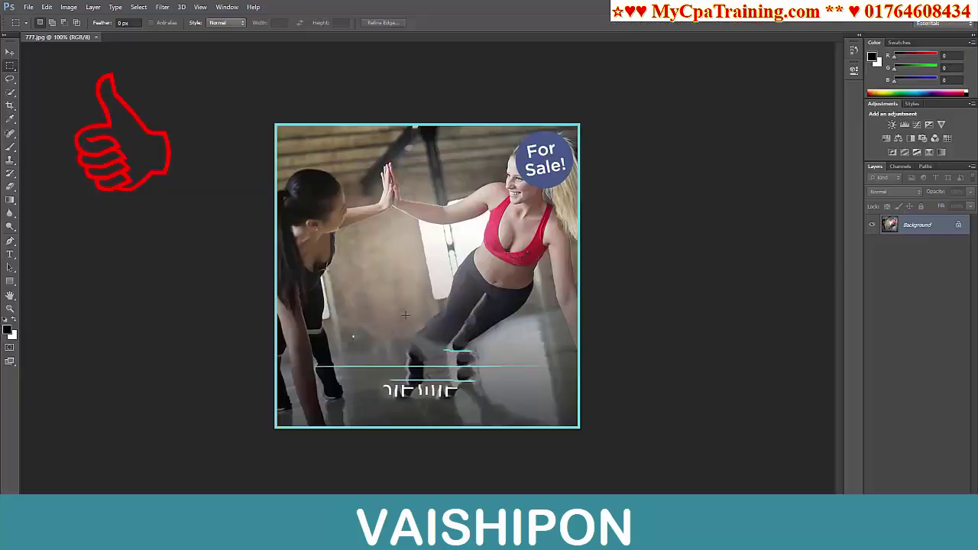
pyautogui.click(68, 7)
pyautogui.click(84, 81)
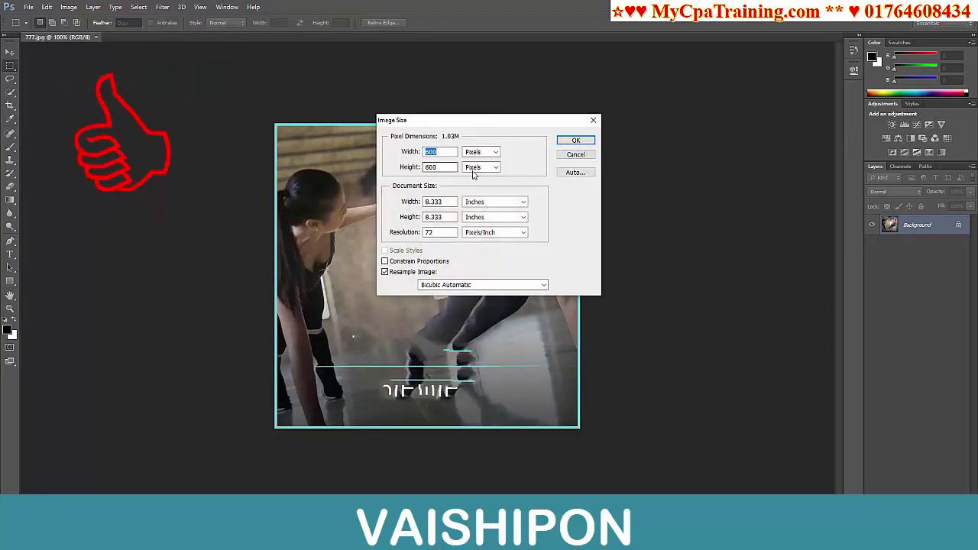
pyautogui.click(593, 120)
# - Open the five product photos from the Athentic folder together in Photoshop, leaving out 777
pyautogui.click(28, 7)
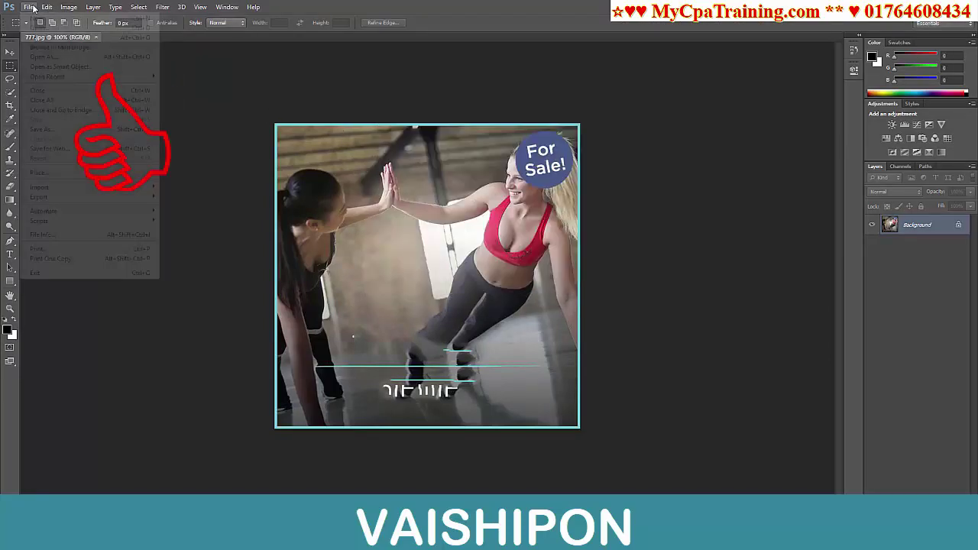
pyautogui.click(41, 28)
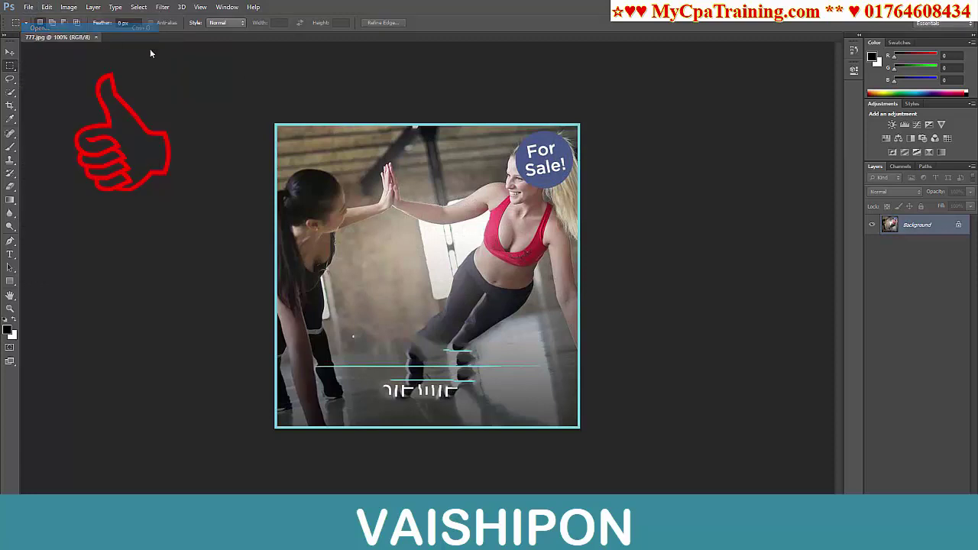
pyautogui.click(477, 164)
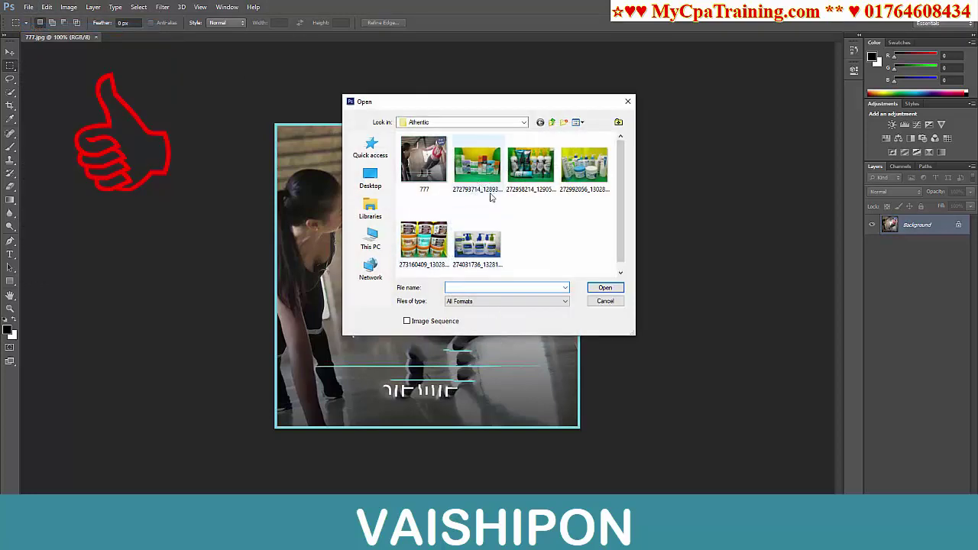
pyautogui.keyDown('ctrl'); pyautogui.click(530, 164); pyautogui.keyUp('ctrl')
pyautogui.keyDown('ctrl'); pyautogui.click(584, 164); pyautogui.keyUp('ctrl')
pyautogui.keyDown('ctrl'); pyautogui.click(478, 241); pyautogui.keyUp('ctrl')
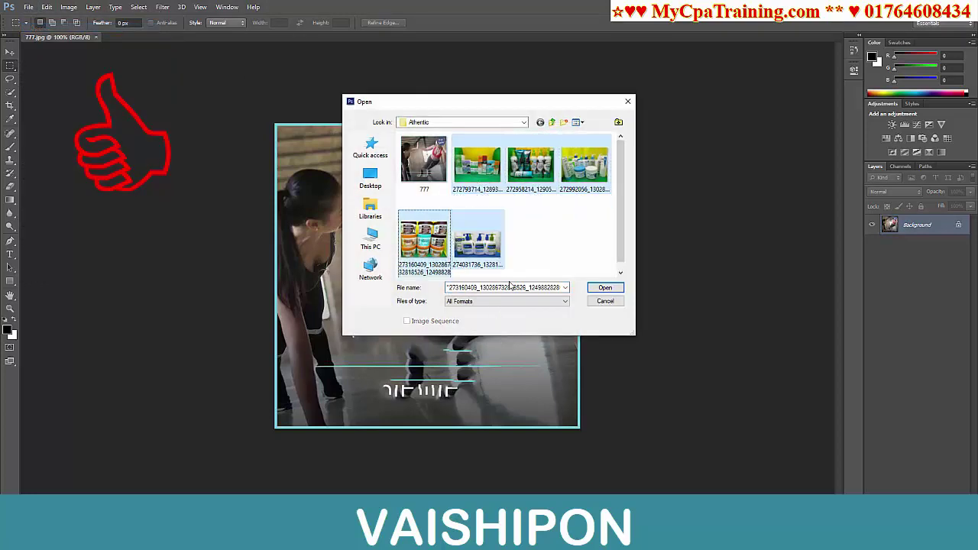
pyautogui.click(605, 289)
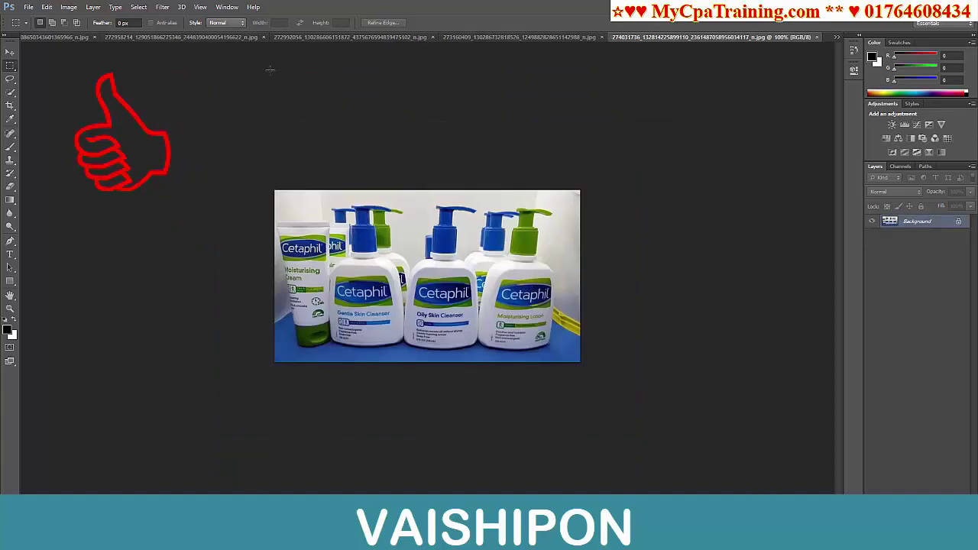
# - Check the pixel dimensions of the Face Facts product photo, then activate the Crop tool and start editing its crop width
pyautogui.click(76, 38)
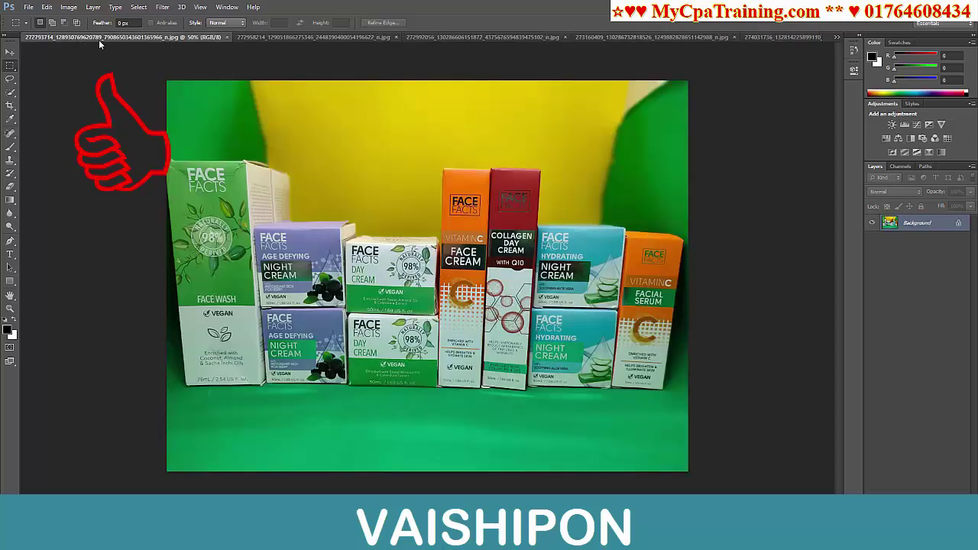
pyautogui.click(68, 7)
pyautogui.click(84, 79)
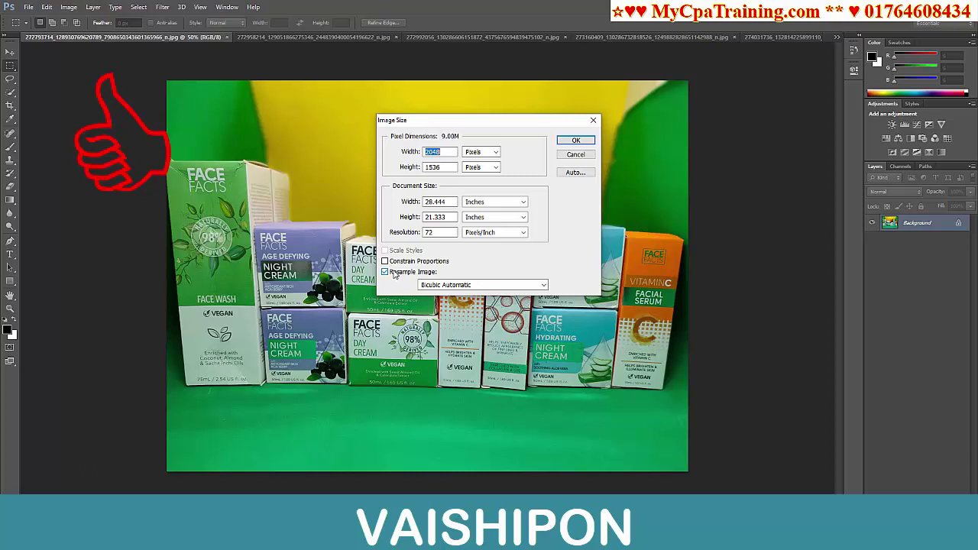
pyautogui.click(575, 157)
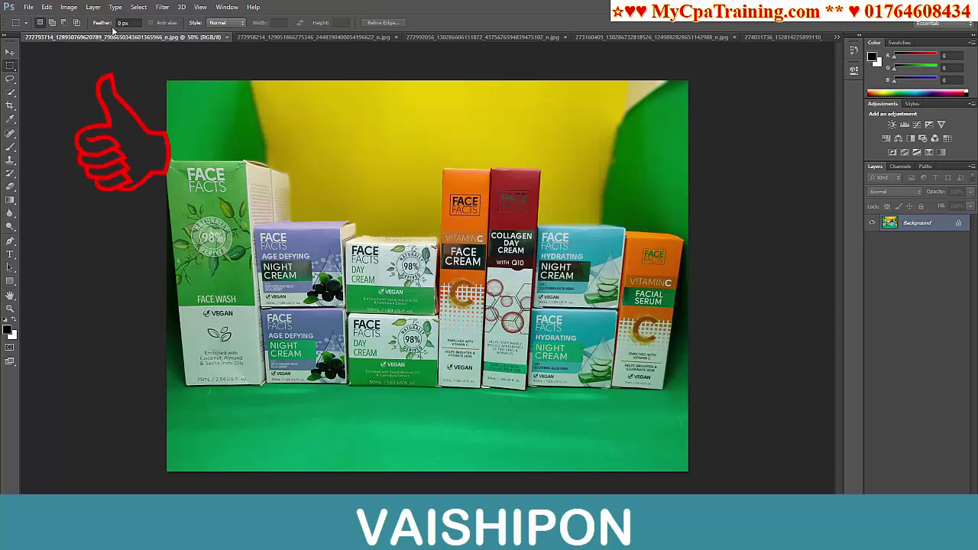
pyautogui.click(10, 106)
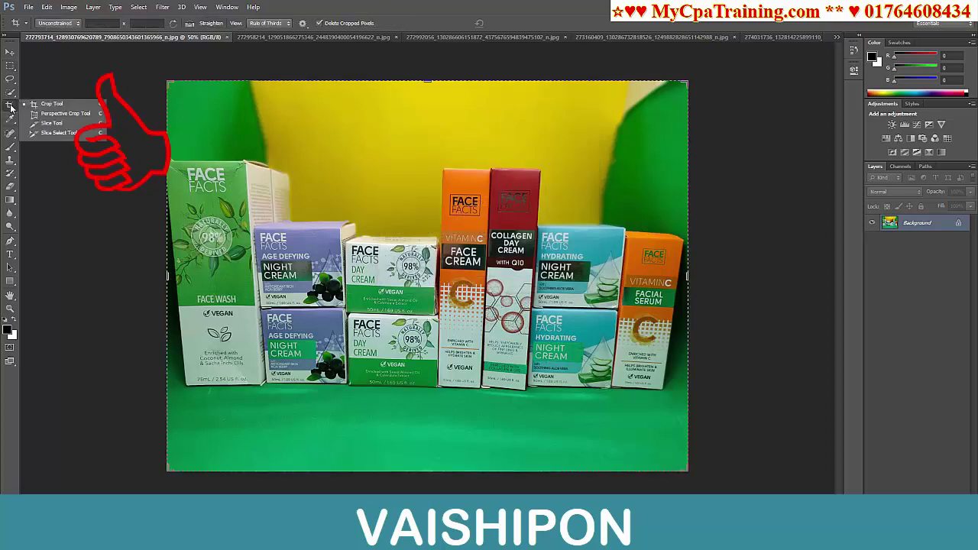
pyautogui.click(101, 23)
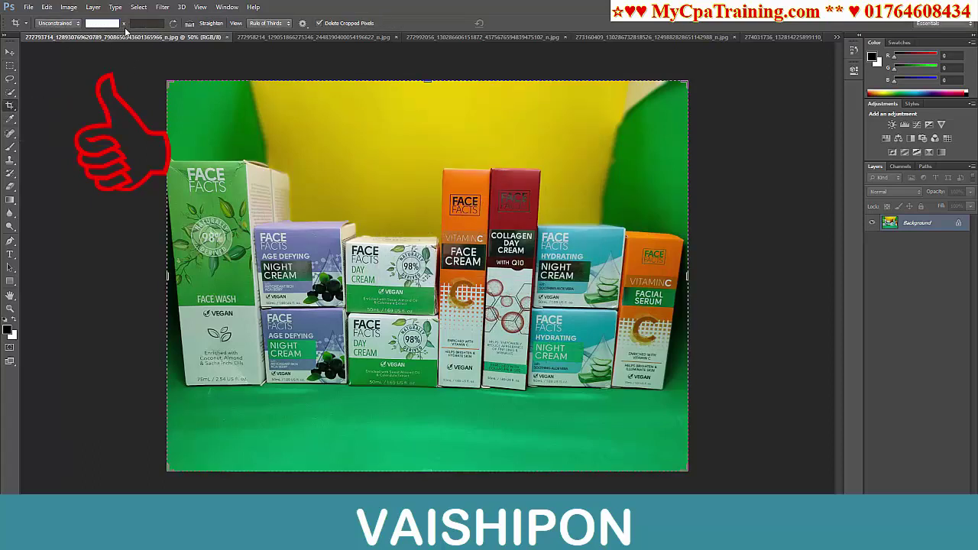
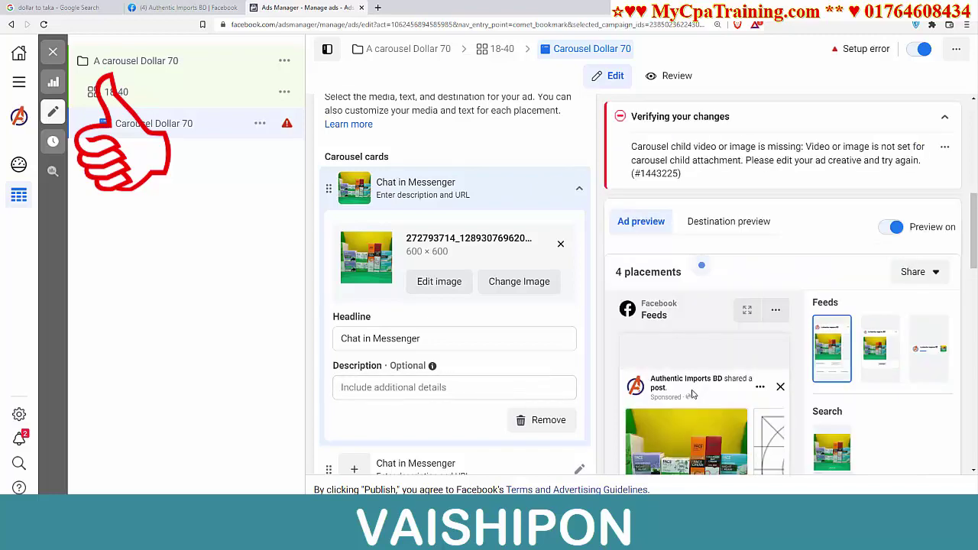
# - On the Authentic Imports BD page, copy the full caption of the post showing the Cetaphil products
pyautogui.hotkey('ctrl', 'shift', 'Tab')
pyautogui.scroll(2, 691, 242)
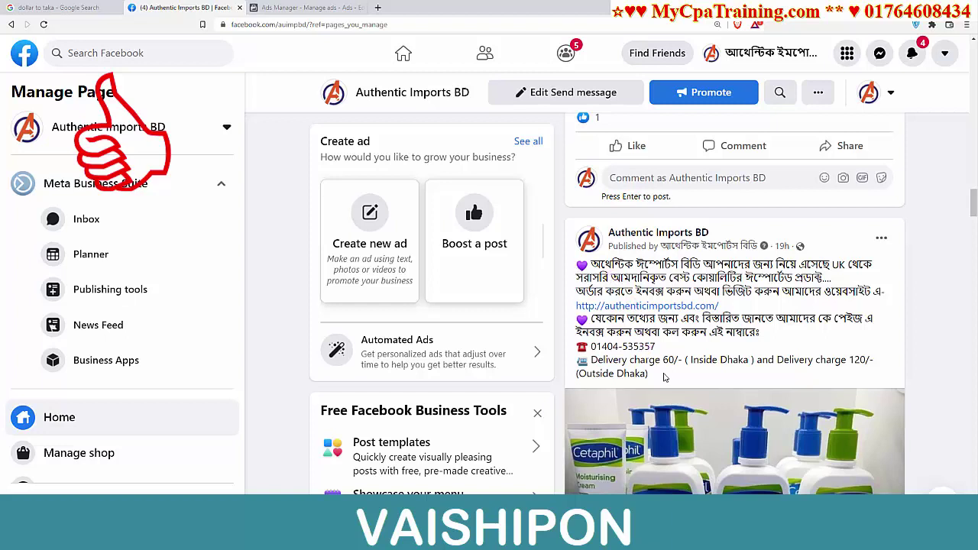
pyautogui.moveTo(662, 378); pyautogui.dragTo(581, 272)
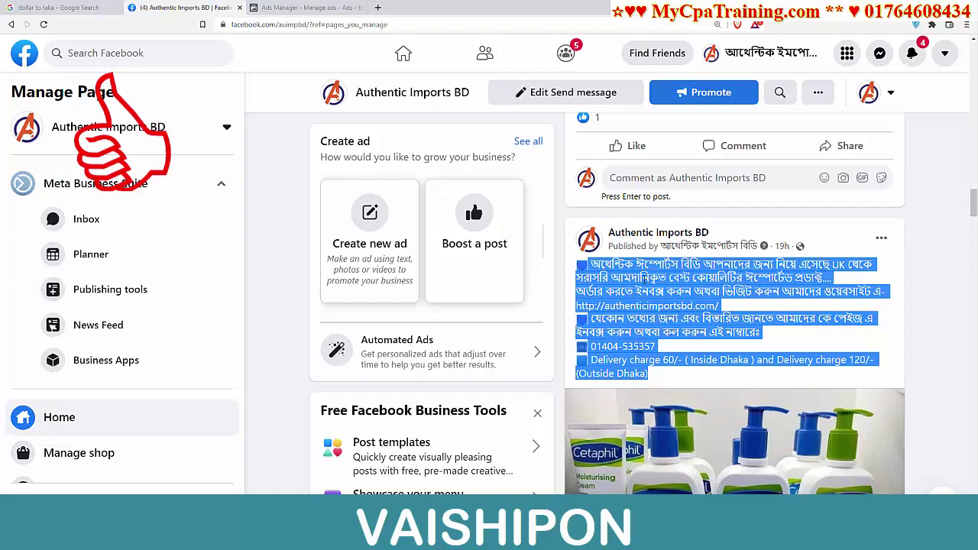
pyautogui.rightClick(650, 288)
pyautogui.click(672, 282)
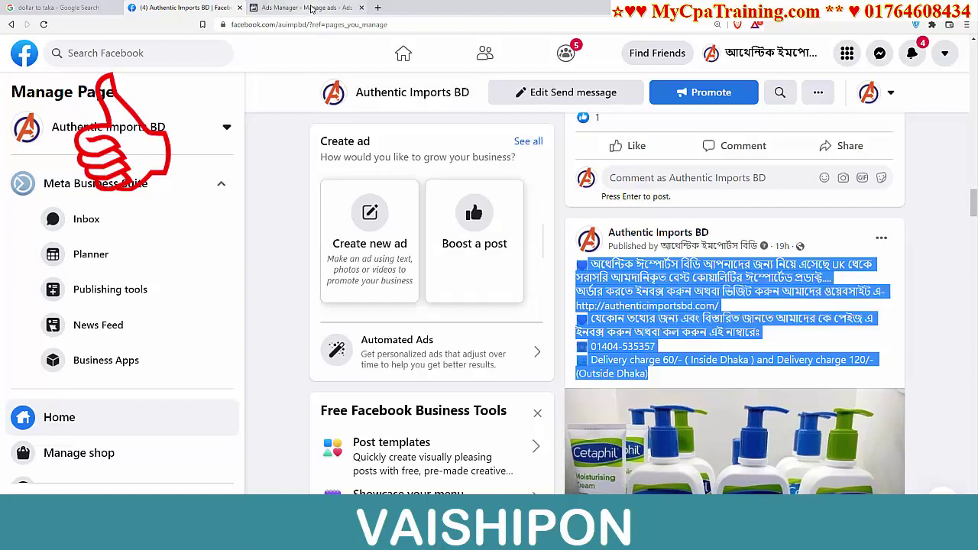
# - Back in Ads Manager, paste the copied caption as the description of the first carousel card
pyautogui.click(306, 7)
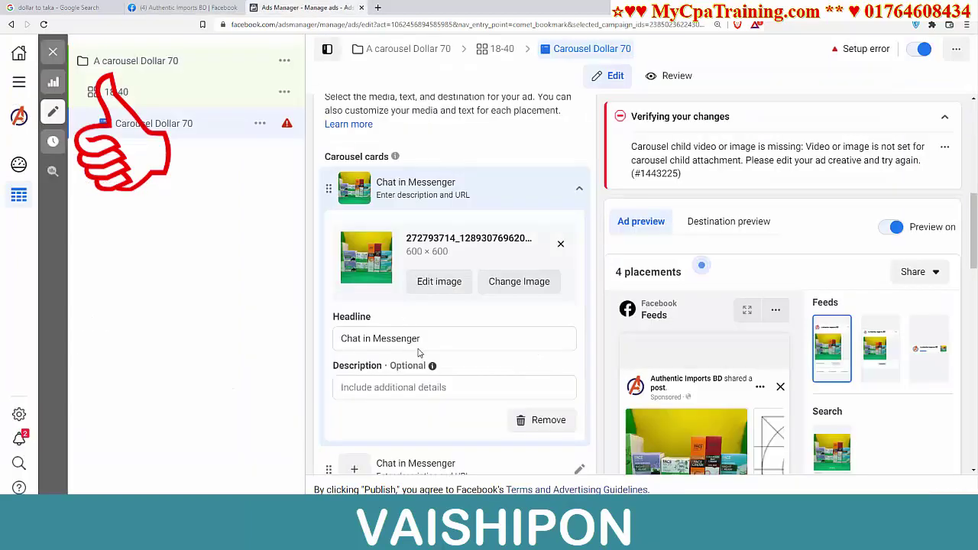
pyautogui.click(362, 388)
pyautogui.hotkey('ctrl', 'v')
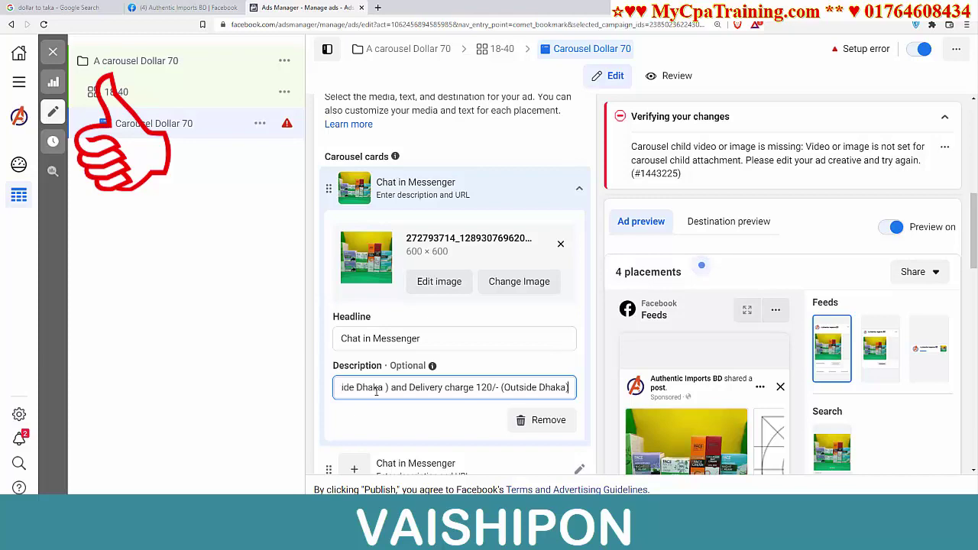
# - Add a fourth carousel card, then give the second card the 600 × 600 image 272958214 and the copied caption as its description
pyautogui.scroll(-3, 400, 394)
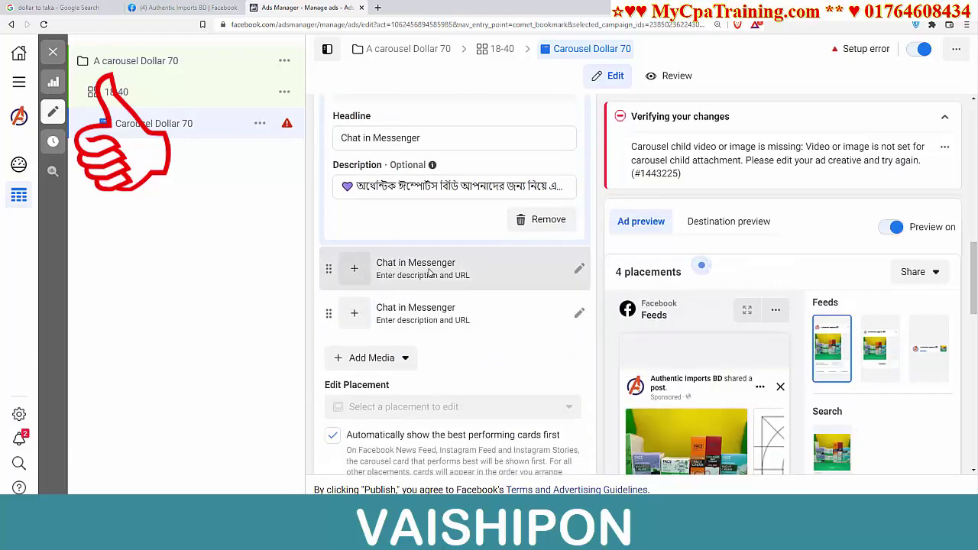
pyautogui.click(579, 270)
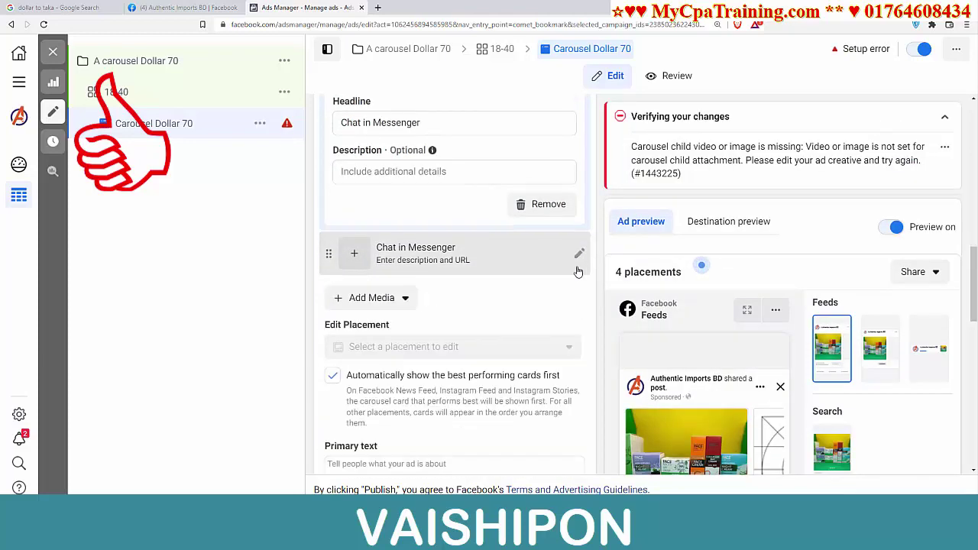
pyautogui.click(376, 303)
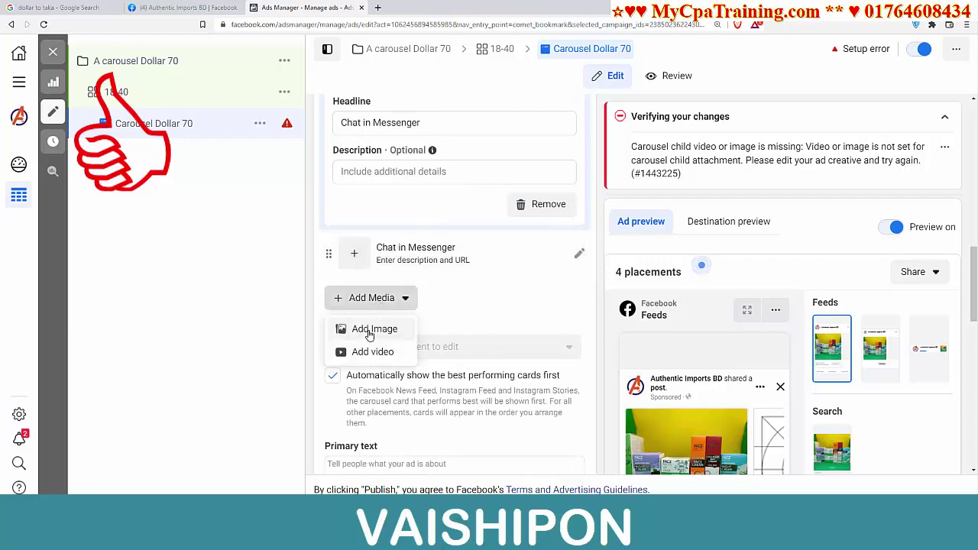
pyautogui.click(371, 329)
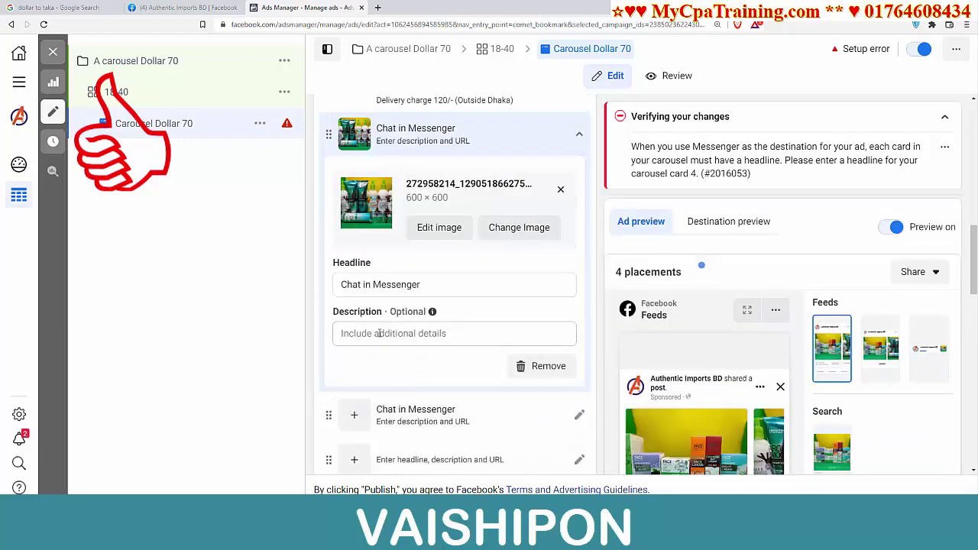
pyautogui.click(380, 333)
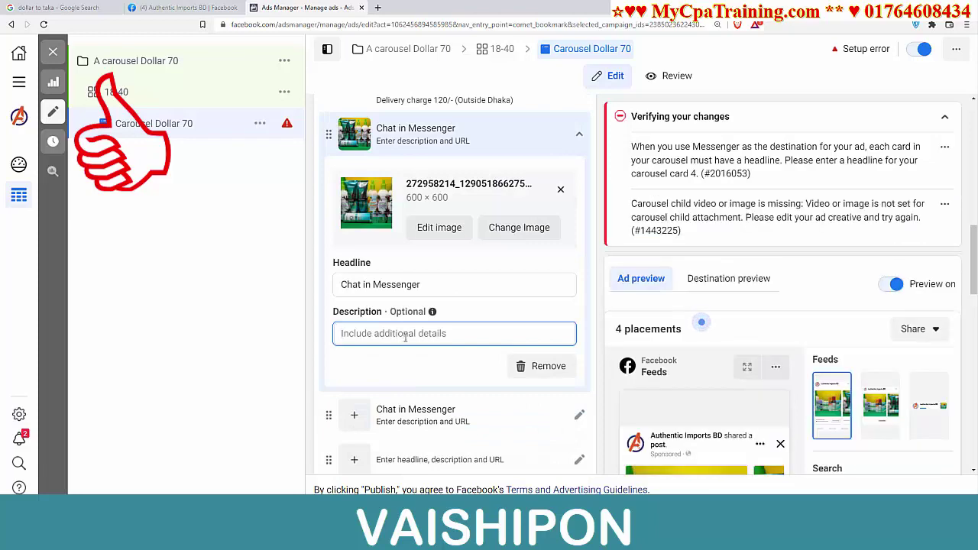
pyautogui.hotkey('ctrl', 'v')
# - Give the fourth carousel card the 600 × 600 image 272992056 and paste the copied caption as its description
pyautogui.scroll(-2, 405, 337)
pyautogui.click(408, 296)
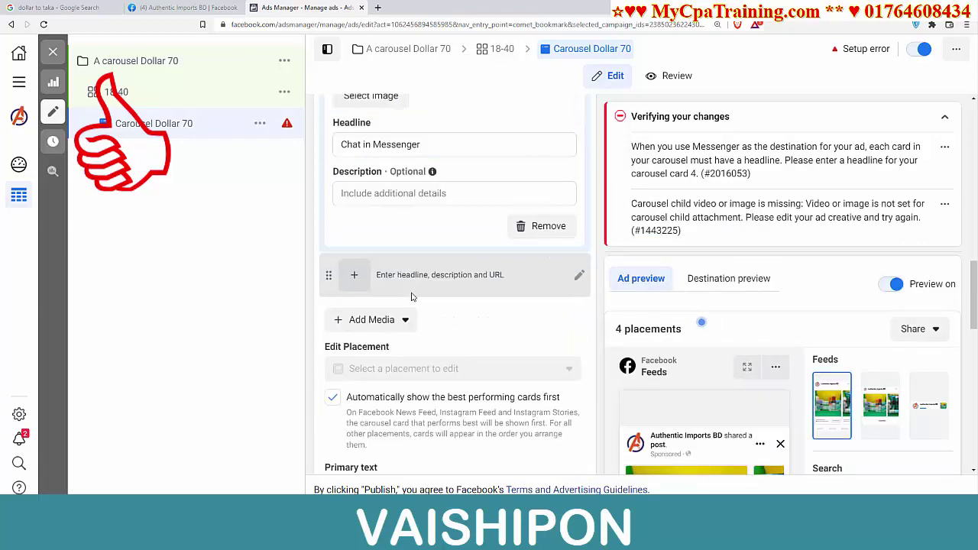
pyautogui.click(365, 283)
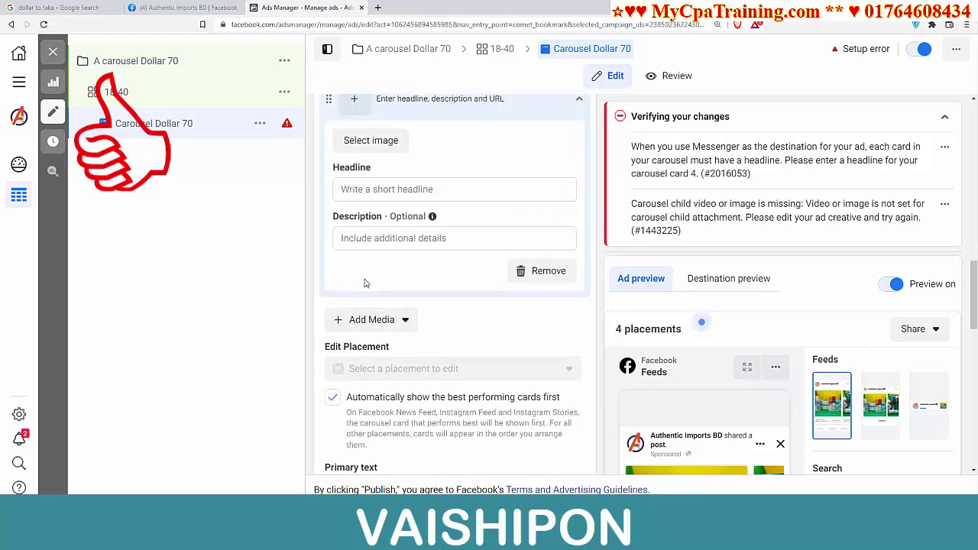
pyautogui.click(378, 144)
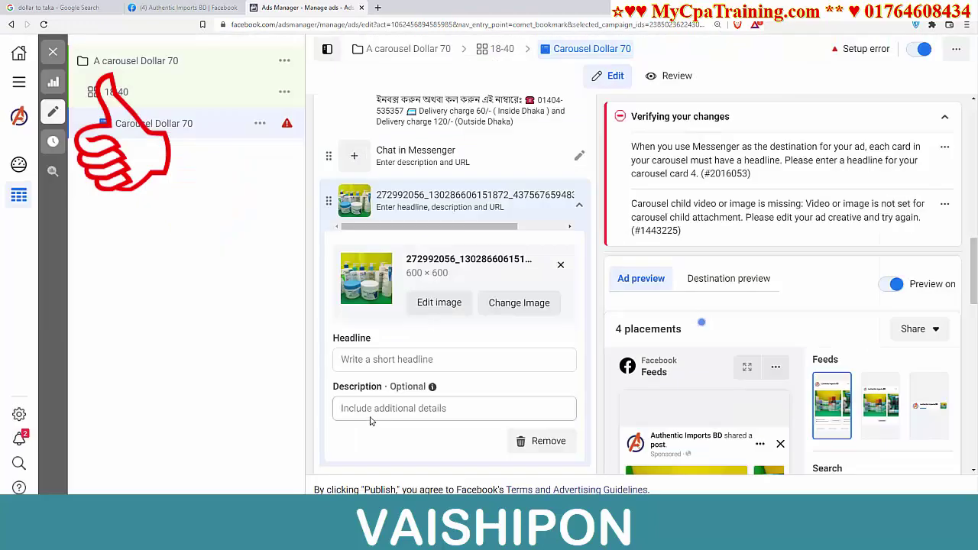
pyautogui.click(395, 410)
pyautogui.hotkey('ctrl', 'v')
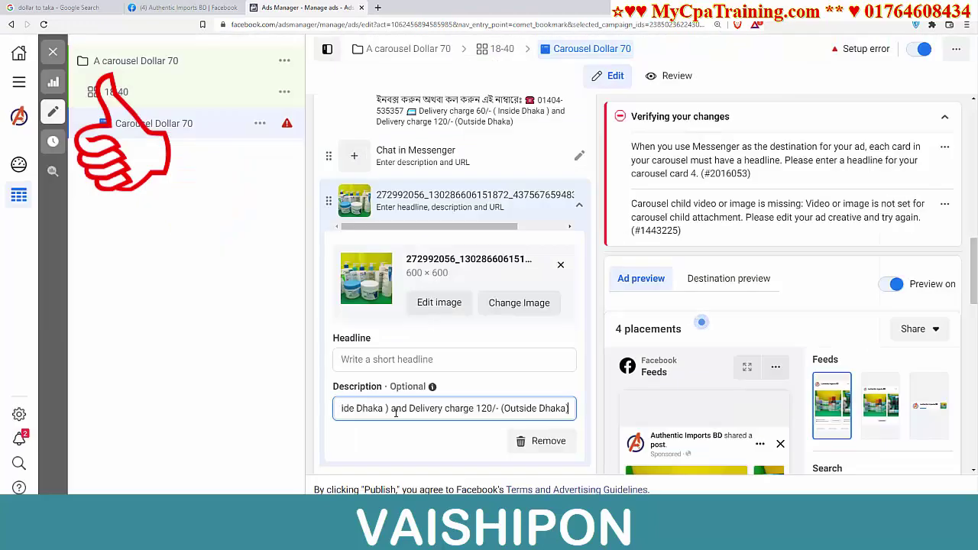
pyautogui.click(548, 387)
pyautogui.scroll(-1, 502, 392)
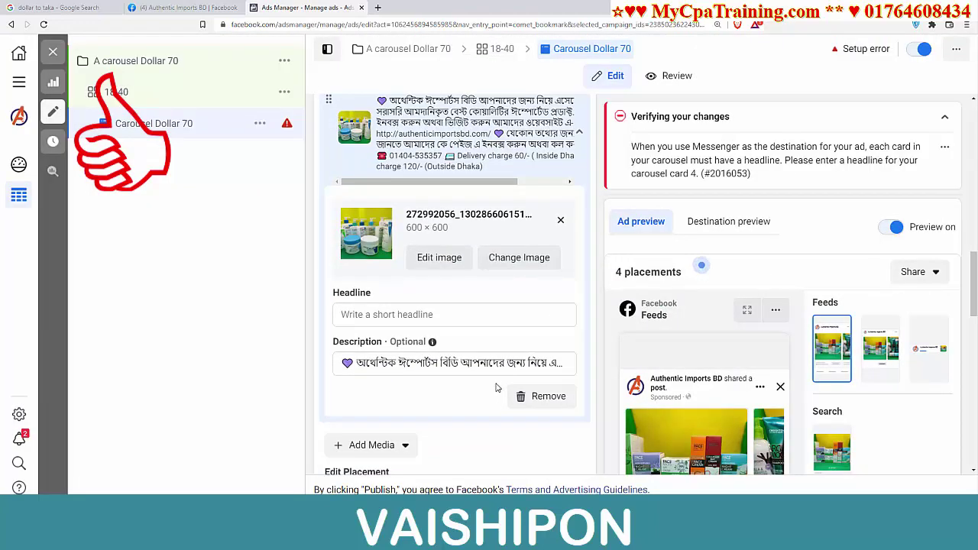
# - Set the fourth carousel card's headline to "Chat in Messenger"
pyautogui.scroll(4, 495, 386)
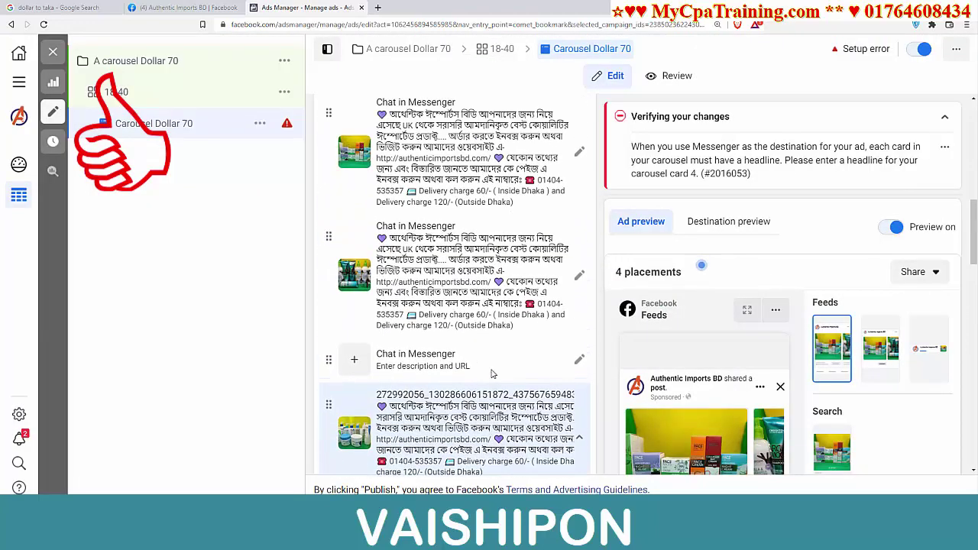
pyautogui.scroll(2, 492, 374)
pyautogui.scroll(-6, 492, 373)
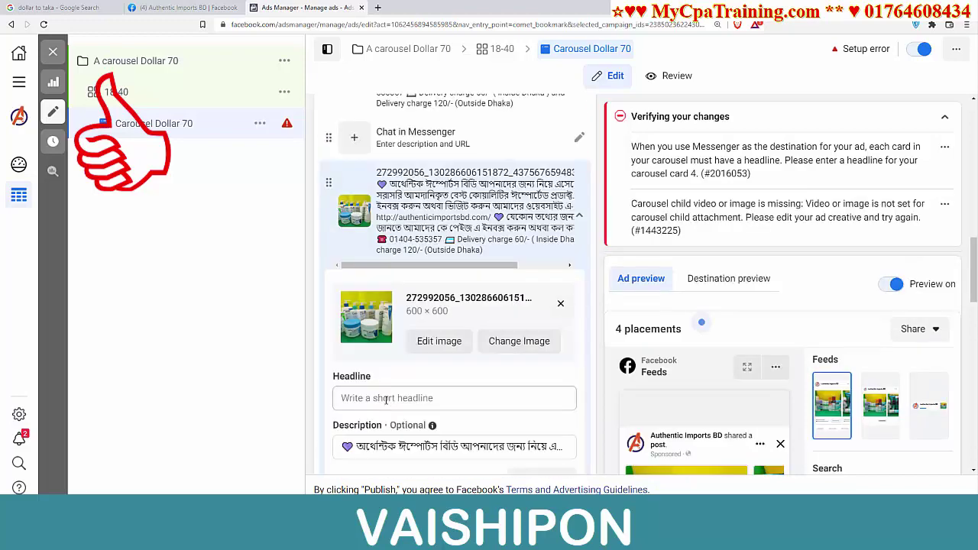
pyautogui.click(409, 397)
pyautogui.hotkey('ctrl', 'v')
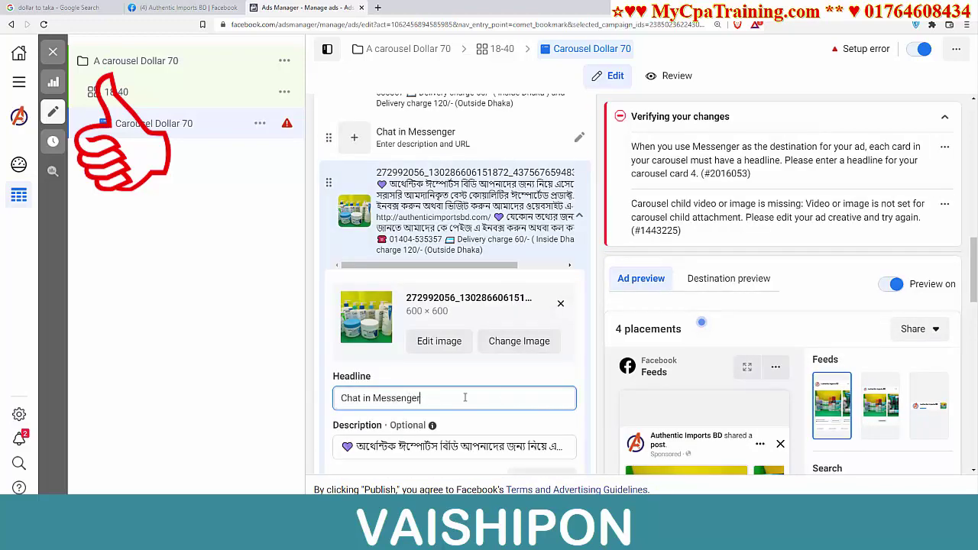
pyautogui.click(514, 381)
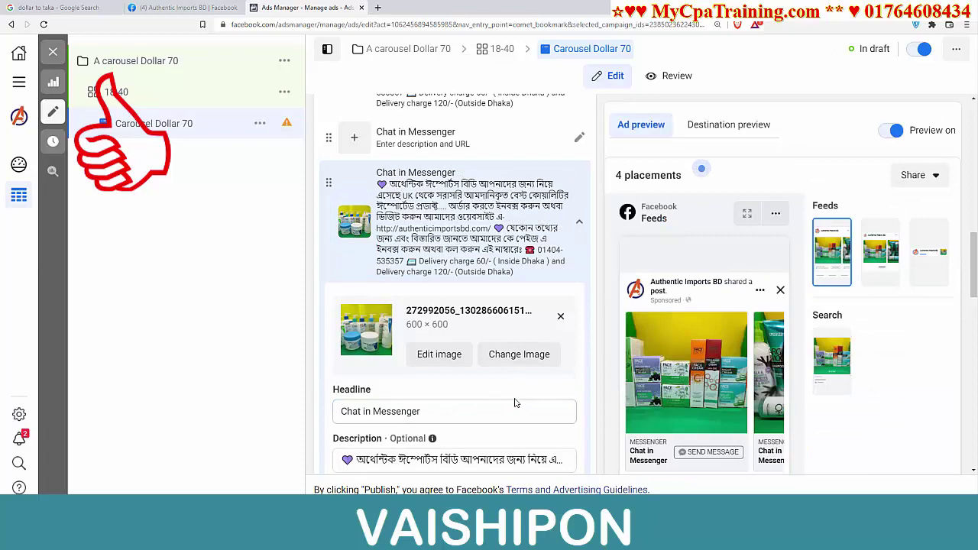
# - Open the empty third carousel card and give it the 600 × 600 image 273160409
pyautogui.scroll(-2, 516, 397)
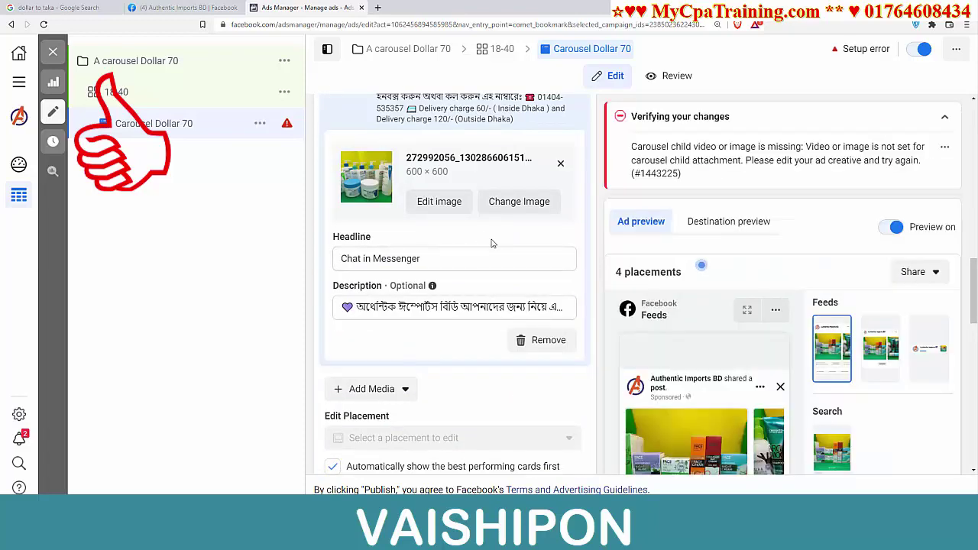
pyautogui.scroll(4, 516, 297)
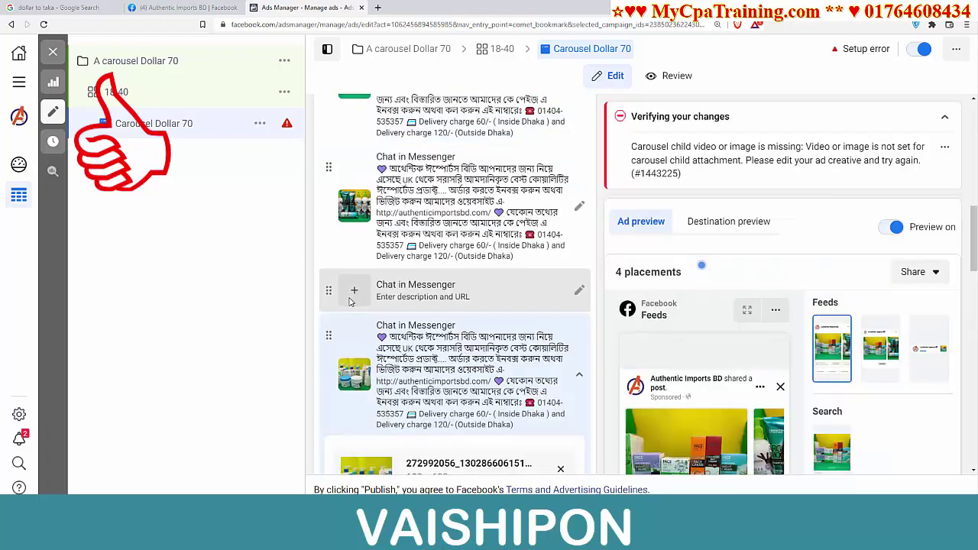
pyautogui.click(580, 293)
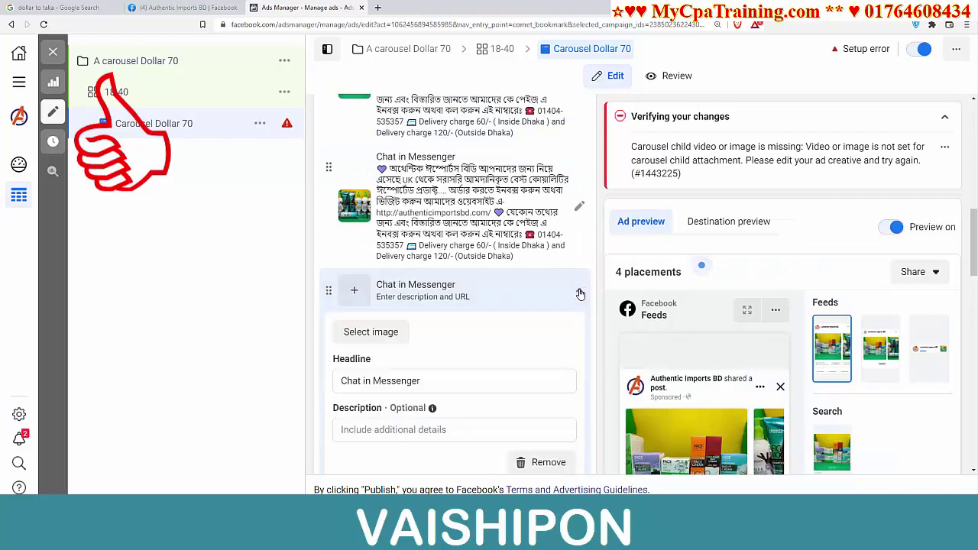
pyautogui.scroll(-1, 547, 308)
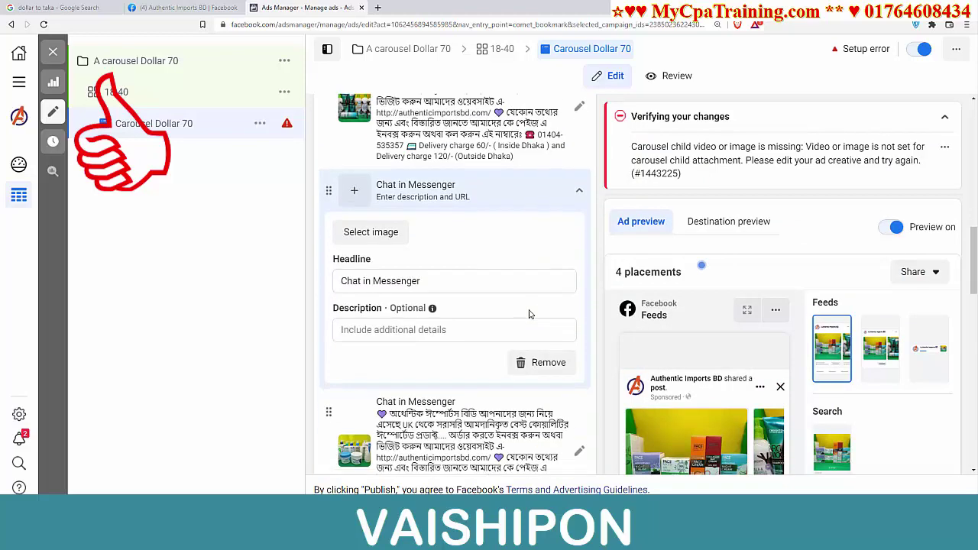
pyautogui.click(385, 233)
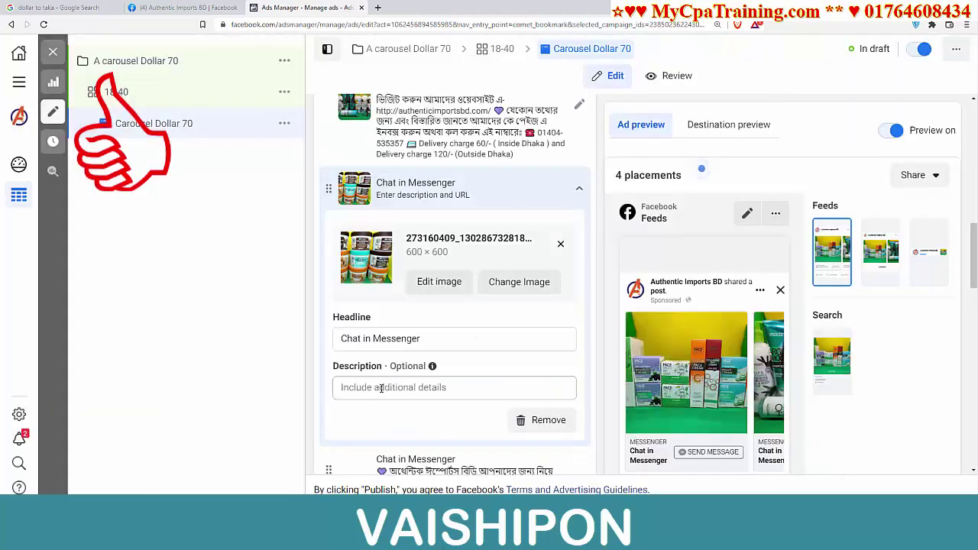
# - Paste the copied caption as the third carousel card's description
pyautogui.click(382, 387)
pyautogui.hotkey('ctrl', 'v')
pyautogui.click(404, 425)
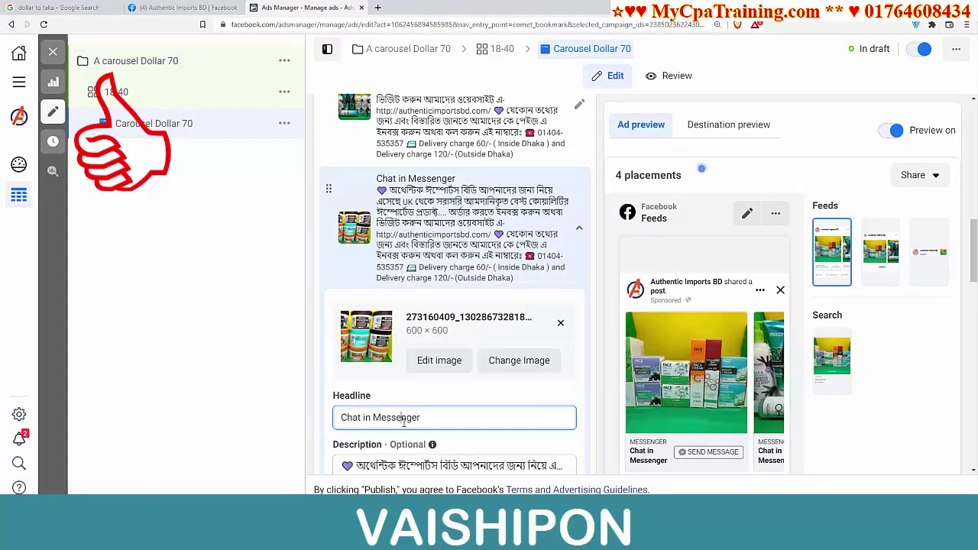
pyautogui.scroll(5, 583, 372)
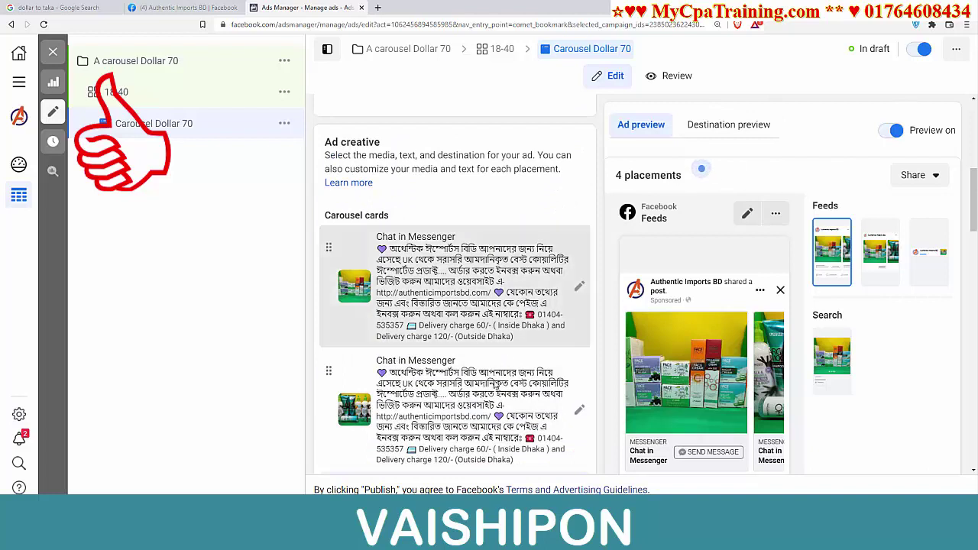
pyautogui.scroll(-2, 468, 382)
pyautogui.click(371, 315)
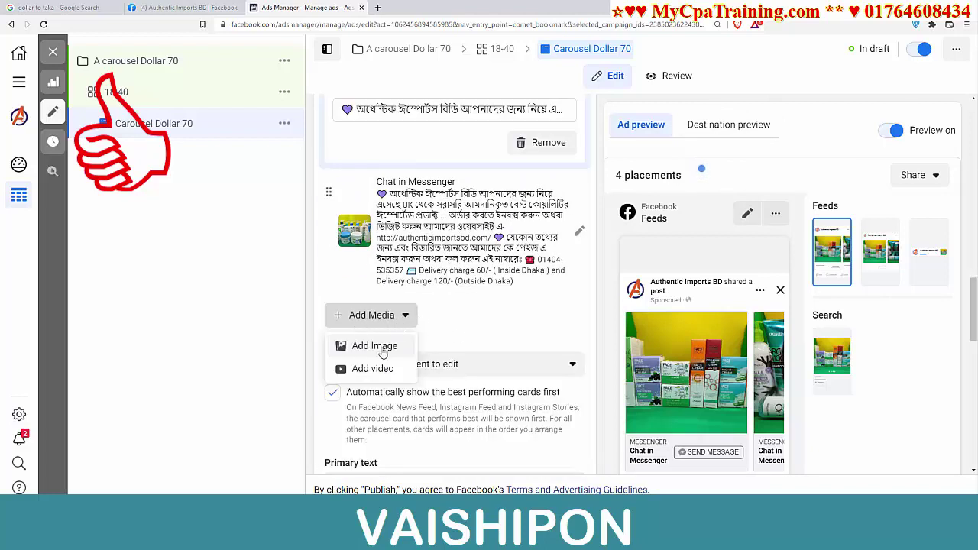
pyautogui.click(489, 343)
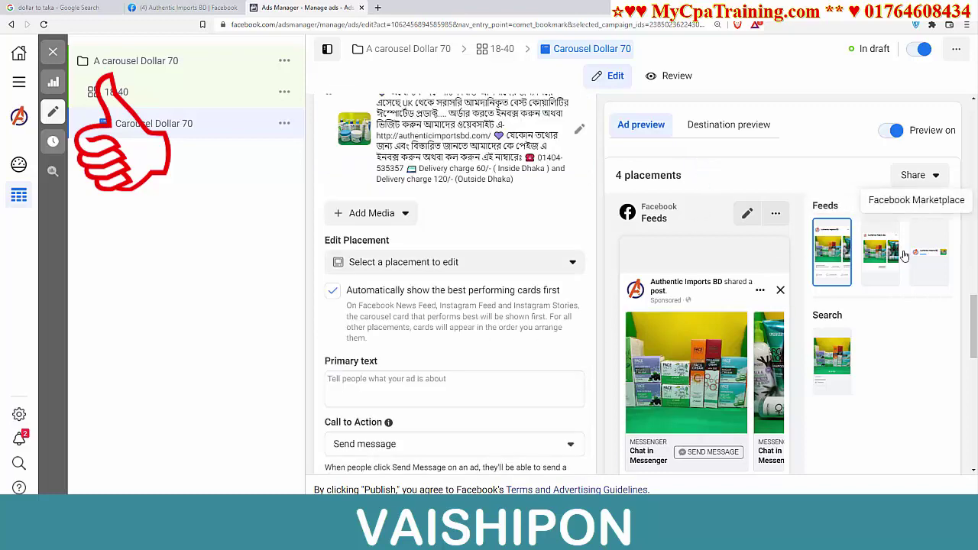
# - Preview the ad in the Facebook Marketplace and Messenger inbox placements, and return to the Facebook Feeds preview
pyautogui.click(885, 255)
pyautogui.click(928, 257)
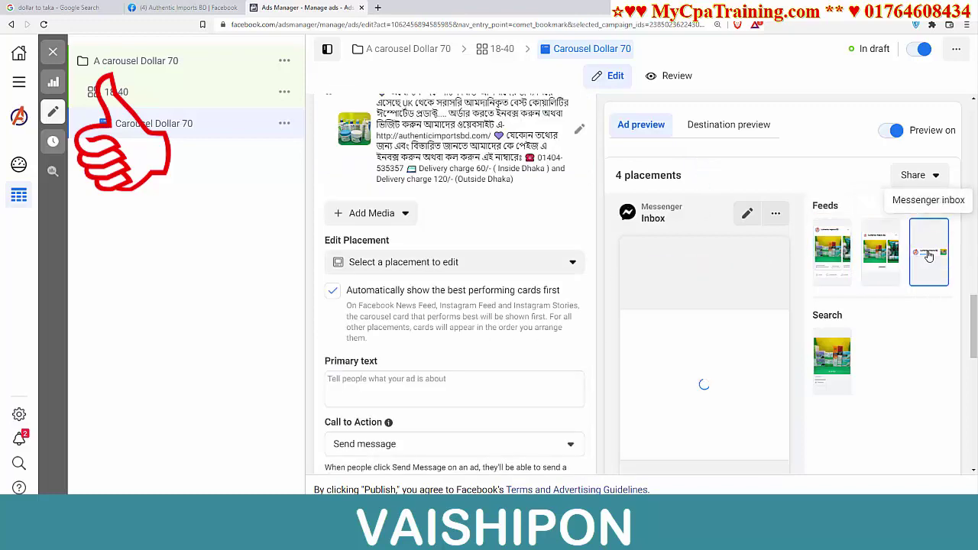
pyautogui.click(833, 252)
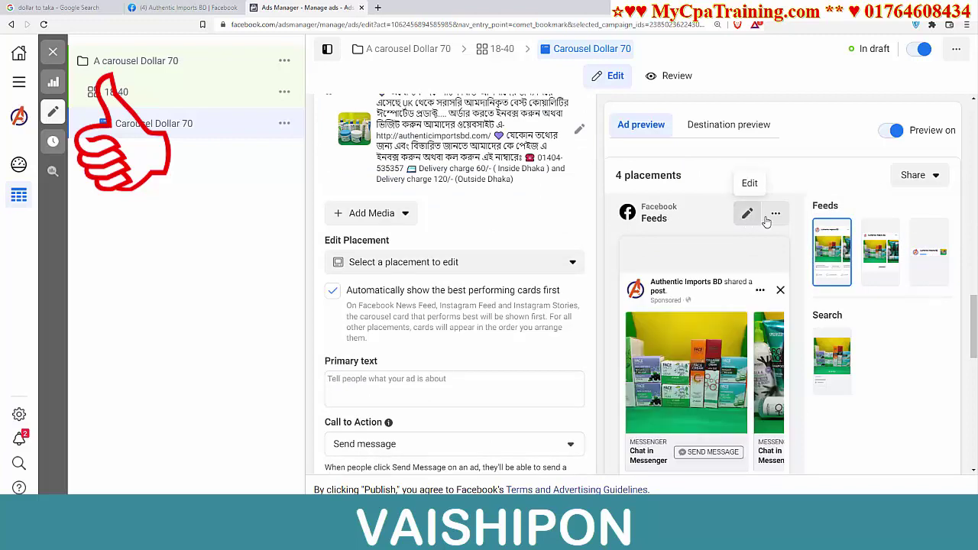
# - Copy the caption from the Authentic Imports BD Page post and paste it as the ad's primary text
pyautogui.scroll(-2, 588, 277)
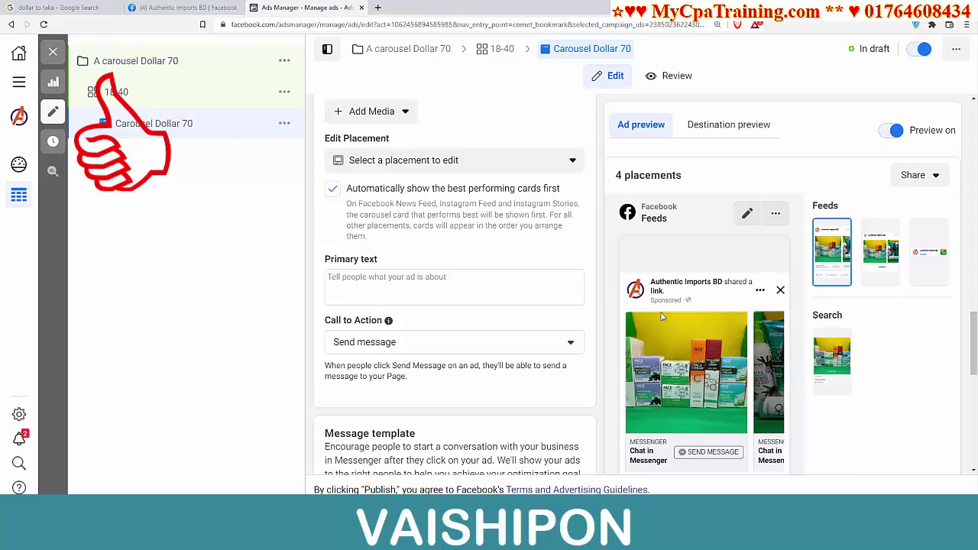
pyautogui.hotkey('ctrl', 'shift', 'Tab')
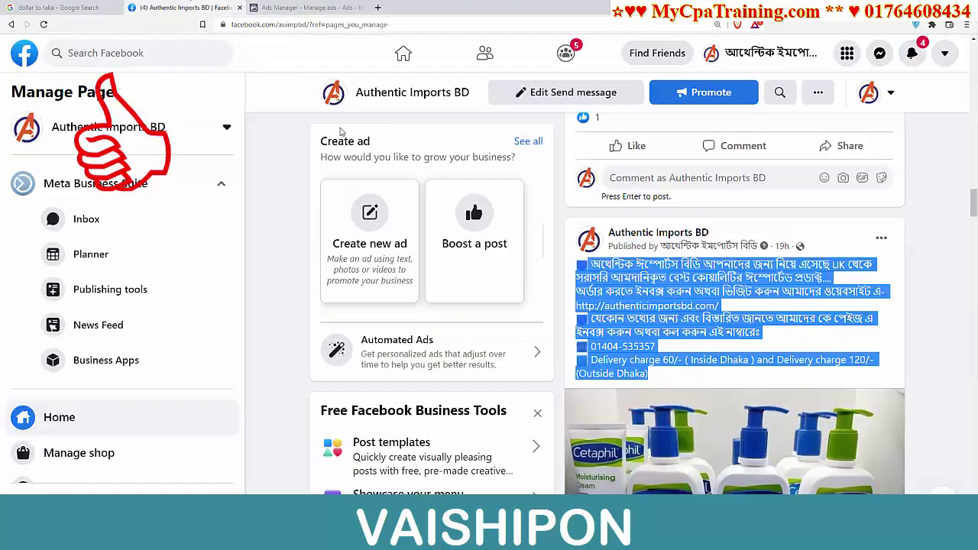
pyautogui.rightClick(652, 306)
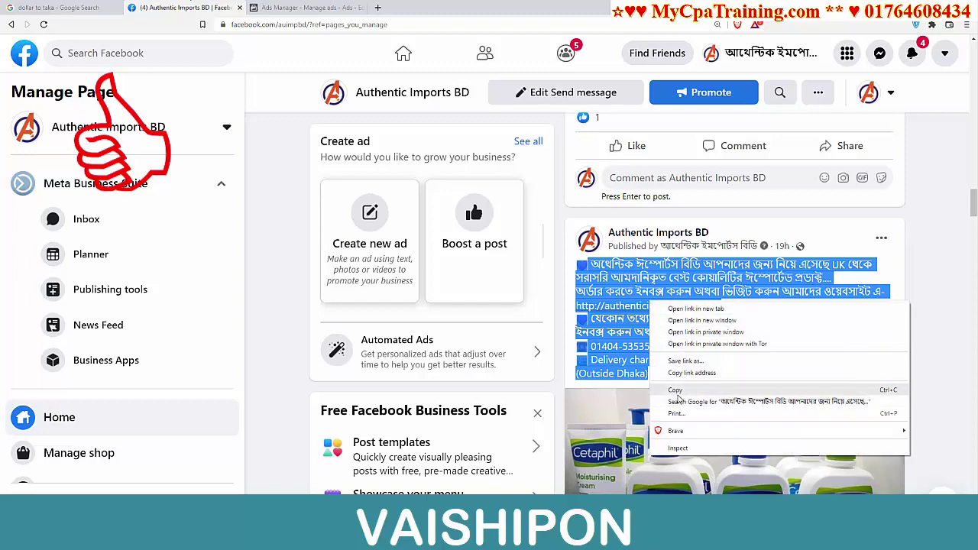
pyautogui.click(676, 391)
pyautogui.click(339, 6)
pyautogui.click(401, 285)
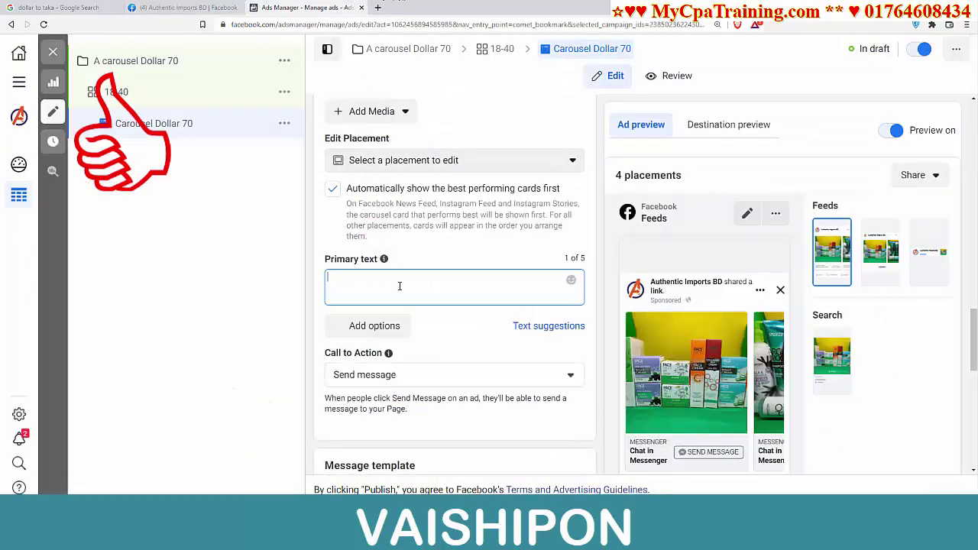
pyautogui.hotkey('ctrl', 'v')
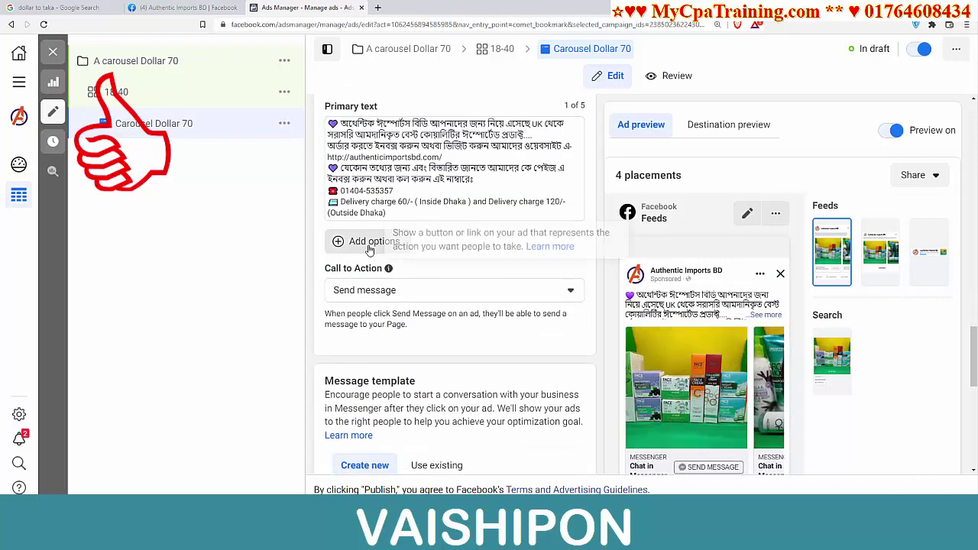
pyautogui.scroll(2, 466, 280)
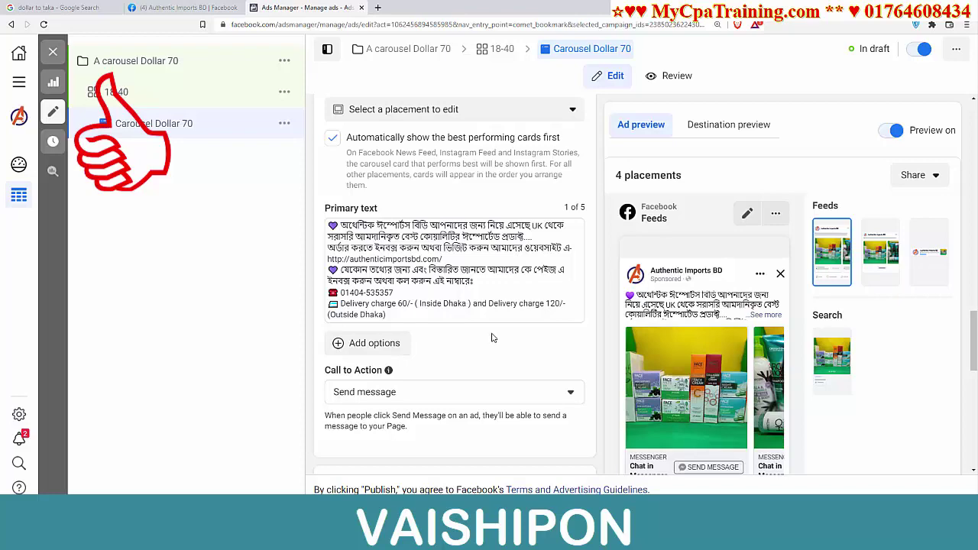
# - Preview the Start conversations message template in Messenger on the Facebook Page and return to Ads Manager
pyautogui.scroll(-2, 492, 338)
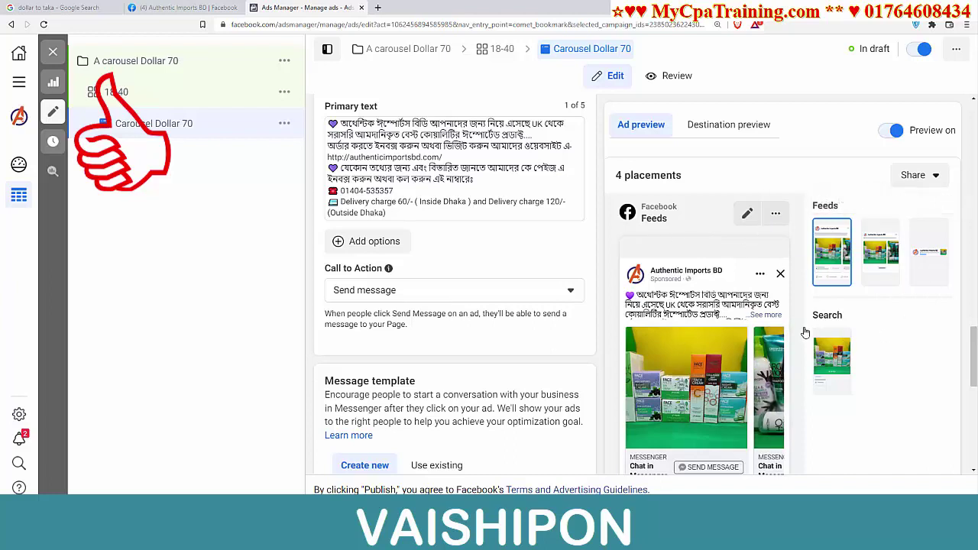
pyautogui.scroll(-4, 449, 254)
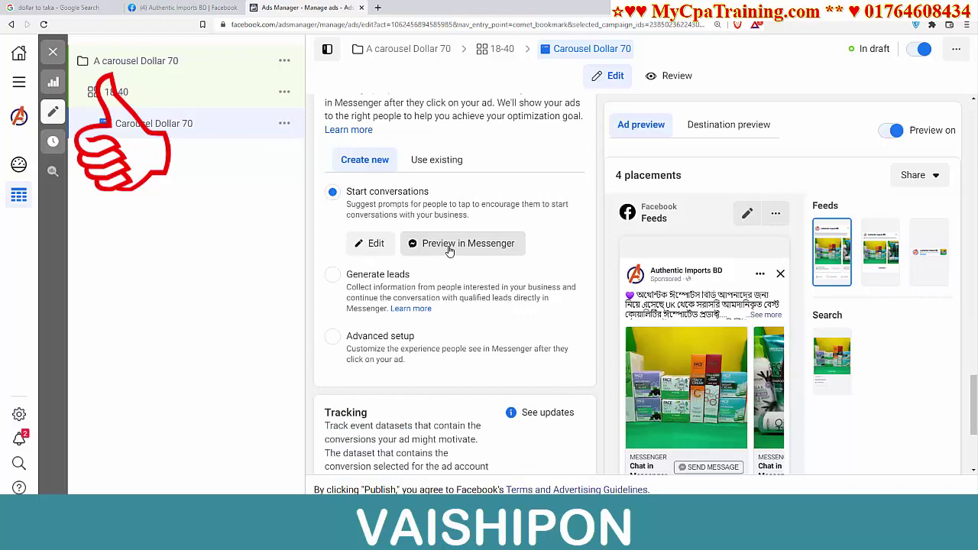
pyautogui.click(456, 244)
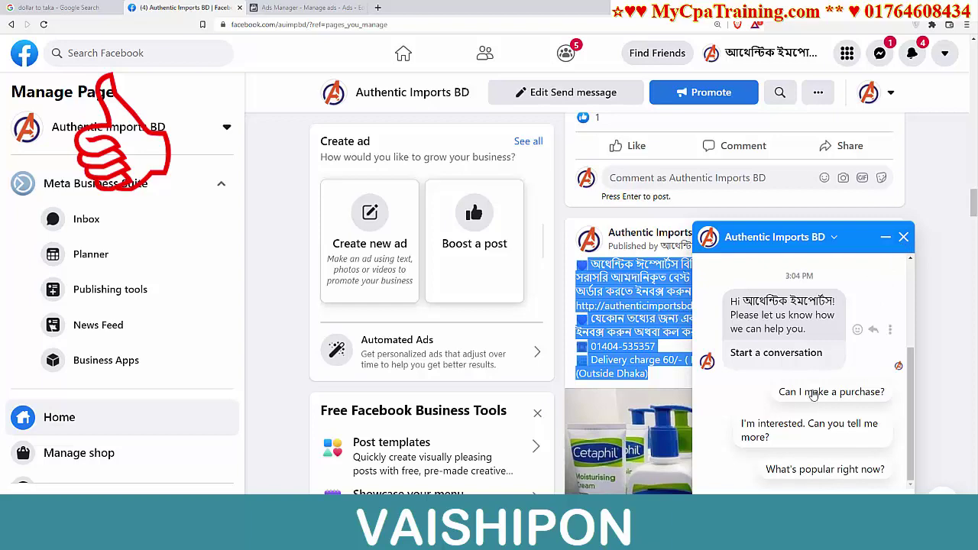
pyautogui.click(306, 8)
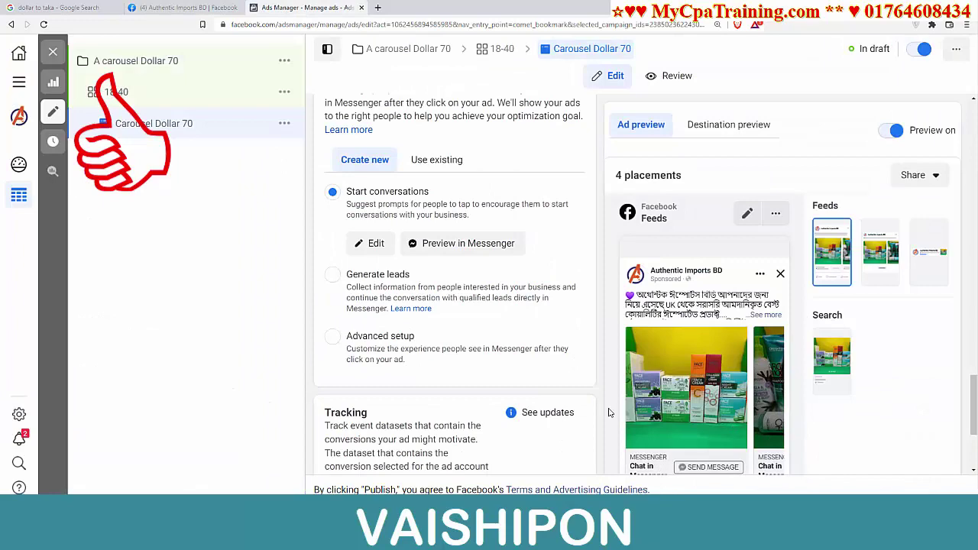
pyautogui.click(183, 7)
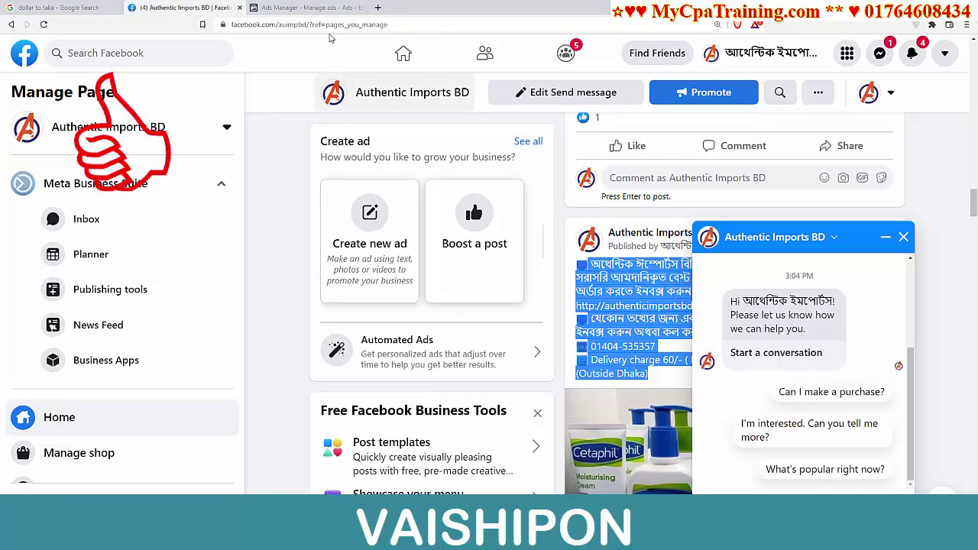
pyautogui.hotkey('ctrl', 'Tab')
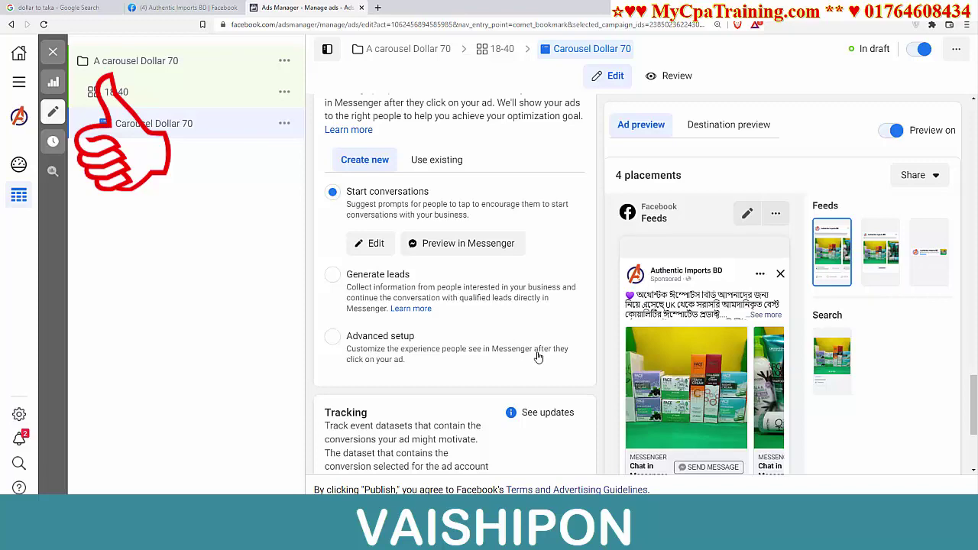
# - Review the existing carousel cards and check the Athentic image folder for an unused product image
pyautogui.scroll(5, 539, 356)
pyautogui.scroll(-1, 540, 357)
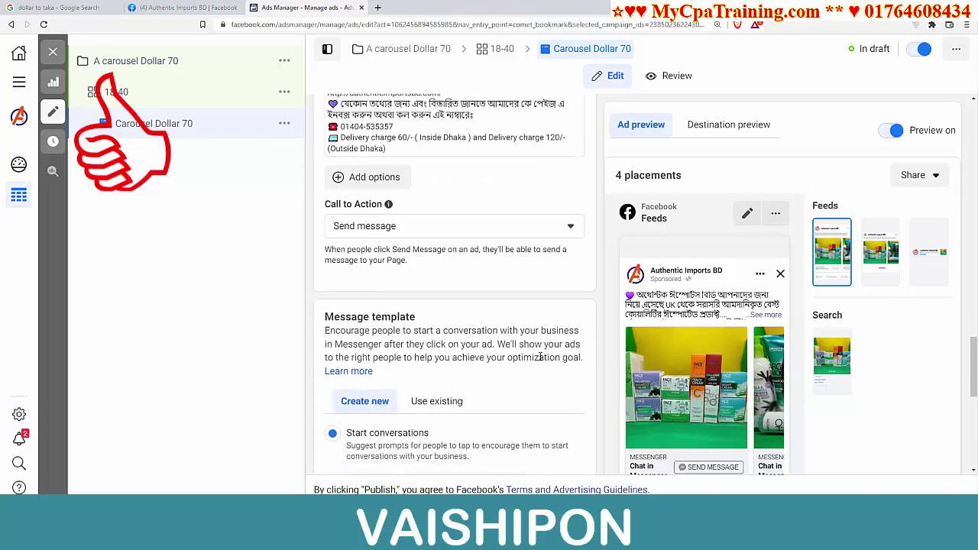
pyautogui.scroll(5, 541, 359)
pyautogui.click(452, 373)
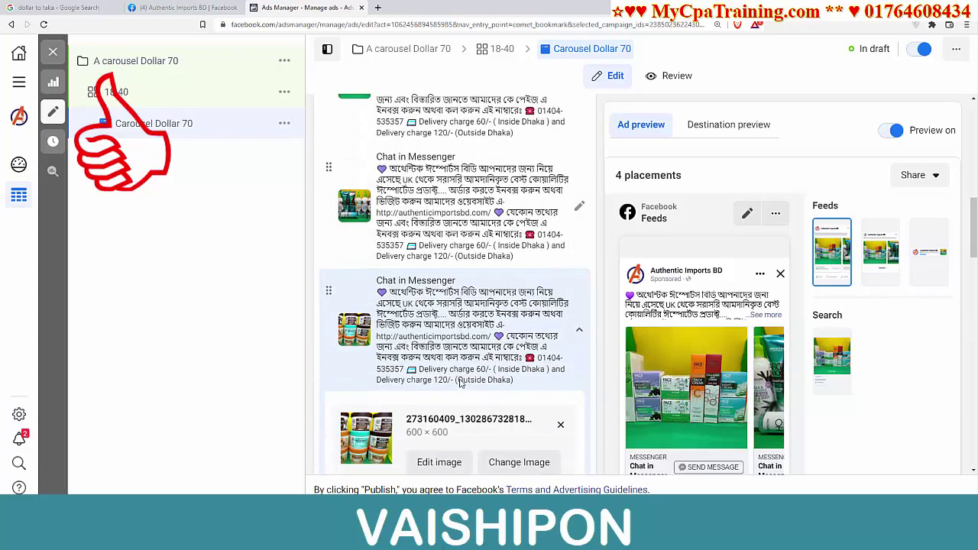
pyautogui.scroll(-2, 460, 383)
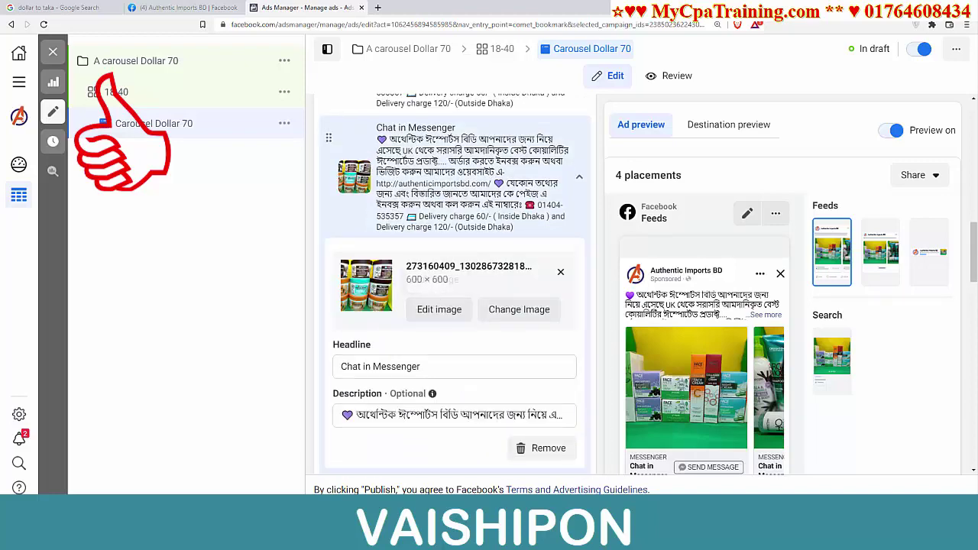
pyautogui.hotkey('alt', 'Tab')
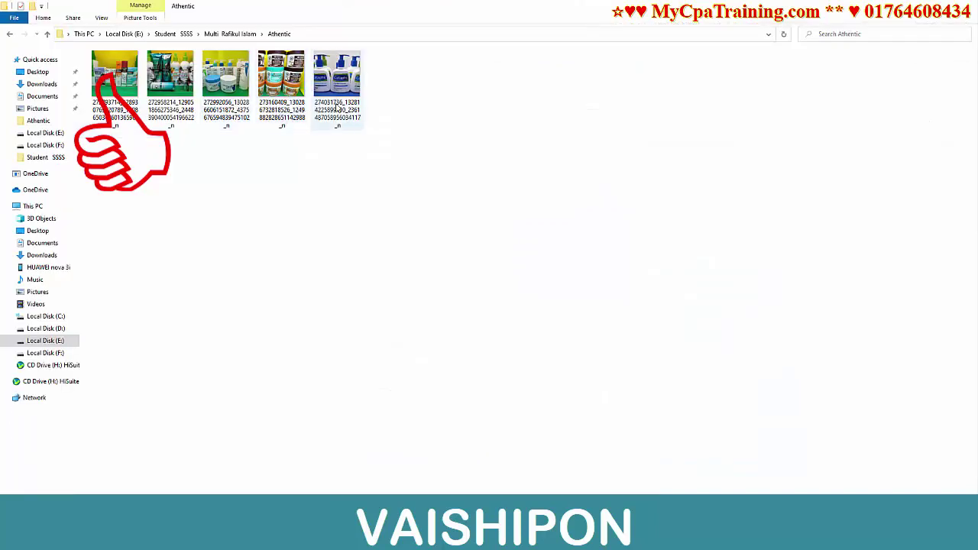
pyautogui.click(919, 10)
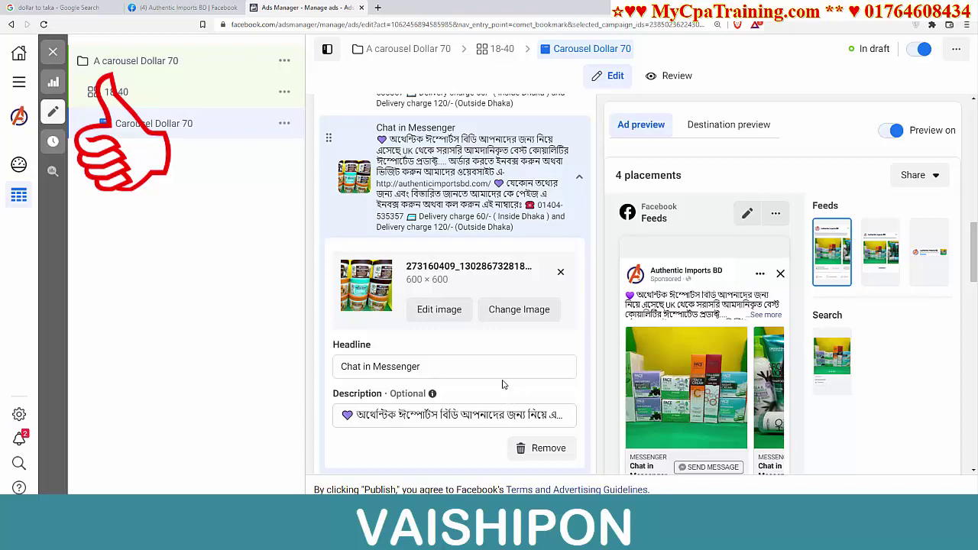
# - Add a fifth image card to the carousel and open it for editing
pyautogui.click(372, 264)
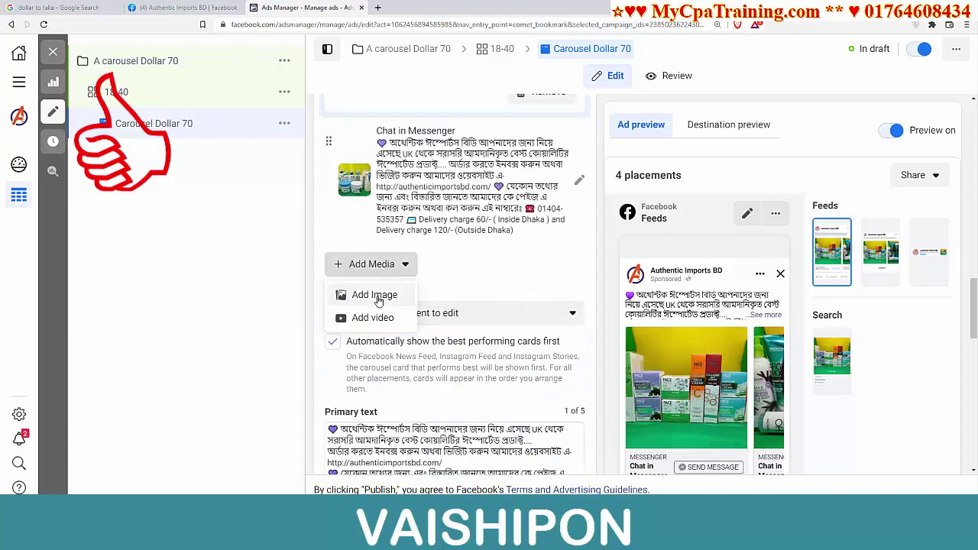
pyautogui.click(378, 298)
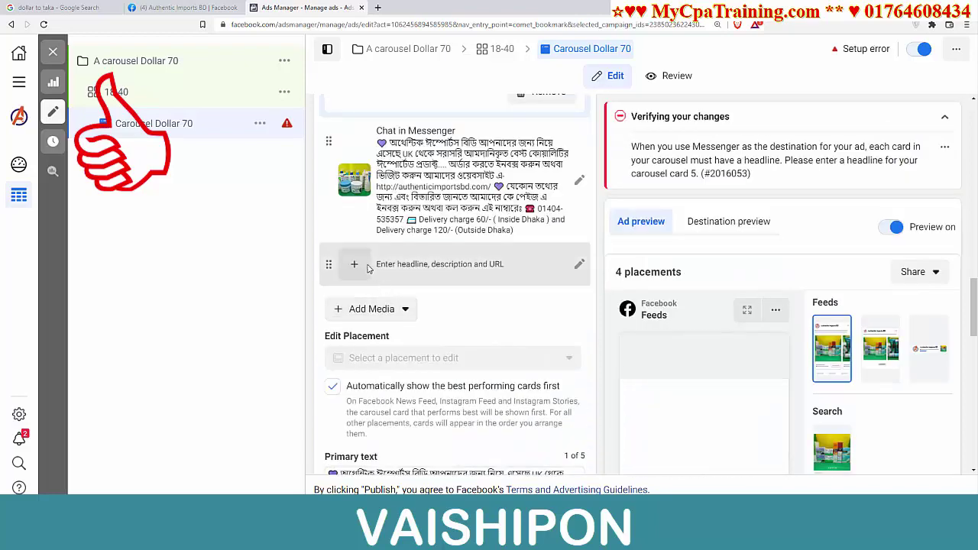
pyautogui.click(359, 268)
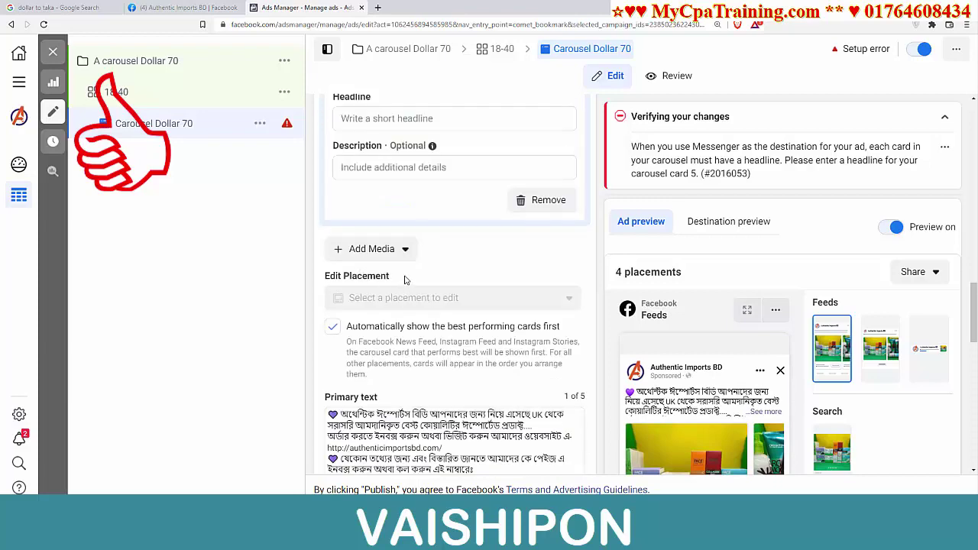
# - Copy the fourth card's headline "Chat in Messenger" and paste it as the fifth carousel card's headline
pyautogui.scroll(2, 398, 275)
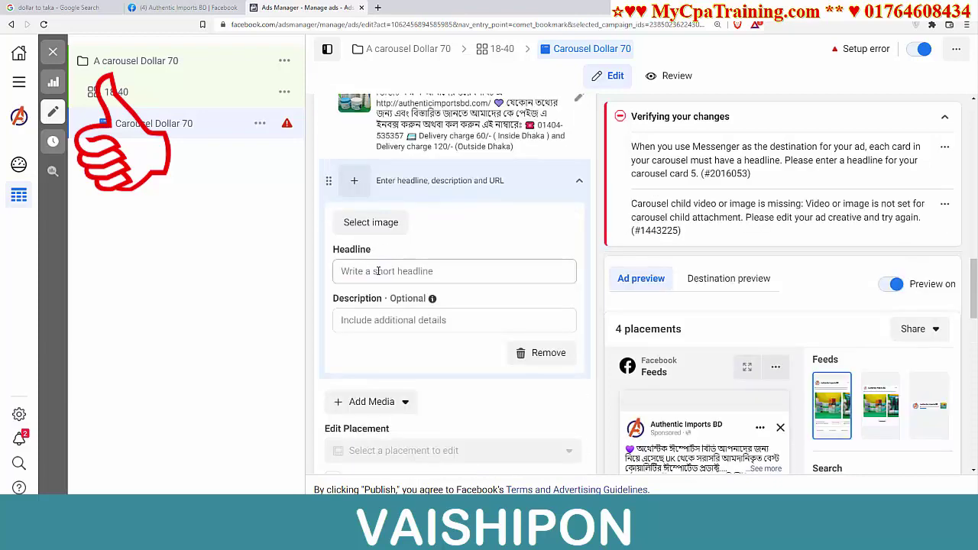
pyautogui.scroll(2, 378, 271)
pyautogui.click(581, 258)
pyautogui.scroll(-2, 471, 341)
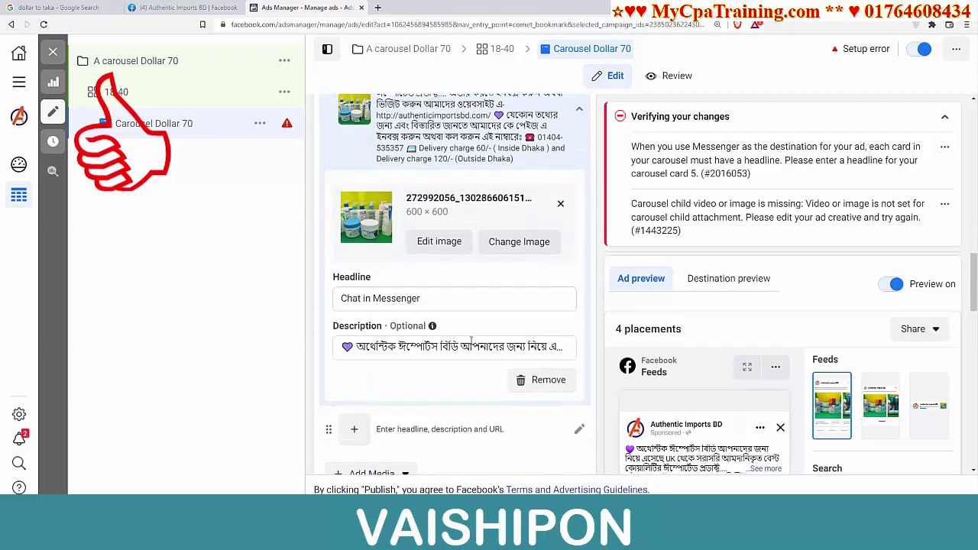
pyautogui.moveTo(426, 286); pyautogui.dragTo(340, 286)
pyautogui.rightClick(366, 284)
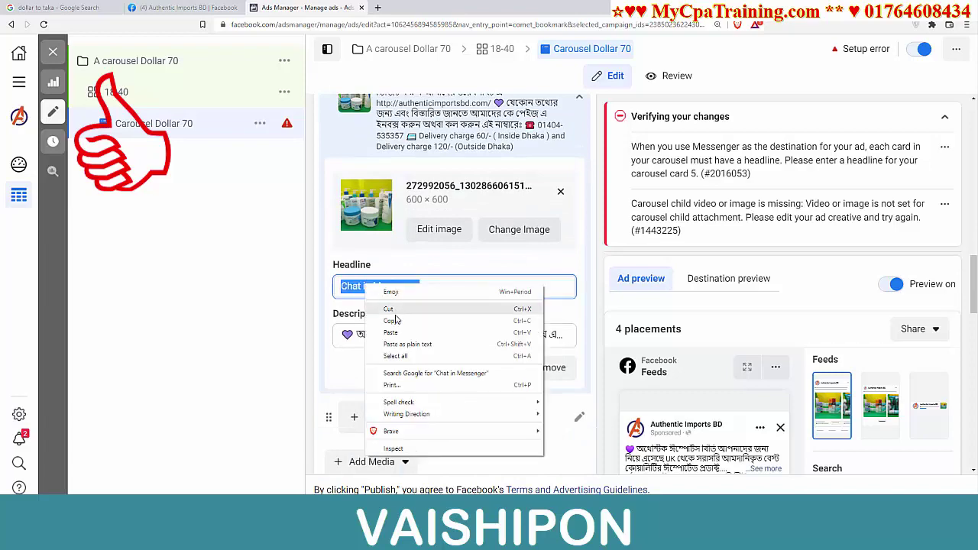
pyautogui.click(397, 319)
pyautogui.scroll(-3, 505, 299)
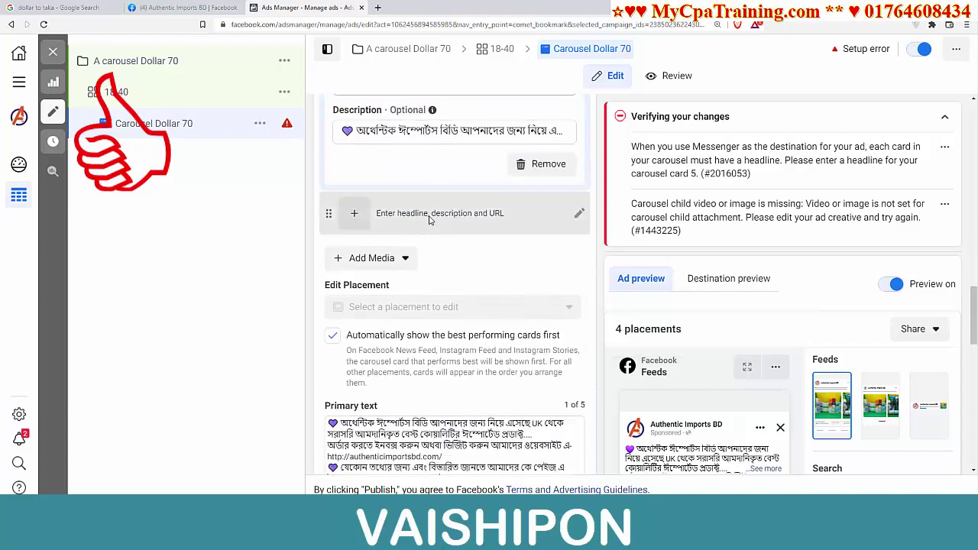
pyautogui.click(429, 227)
pyautogui.scroll(2, 428, 238)
pyautogui.click(377, 170)
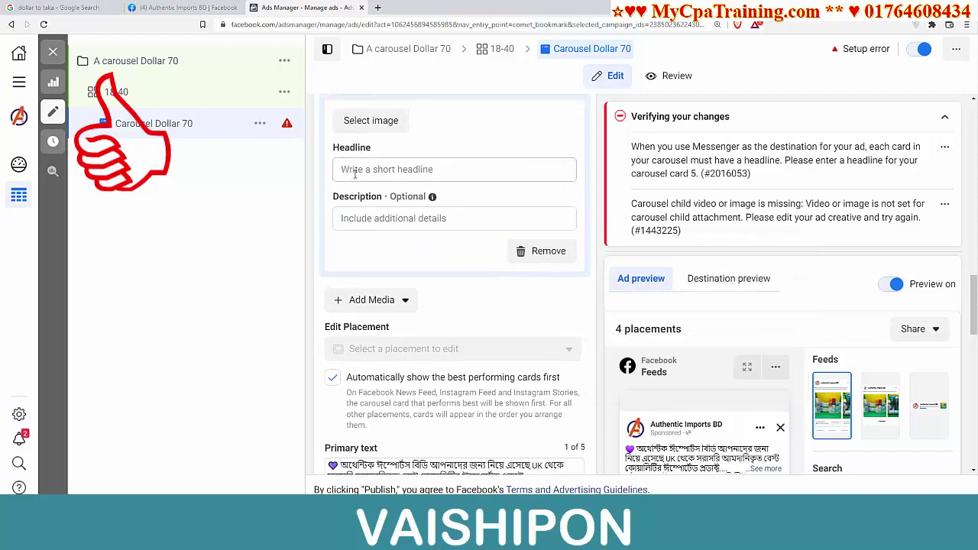
pyautogui.hotkey('ctrl', 'v')
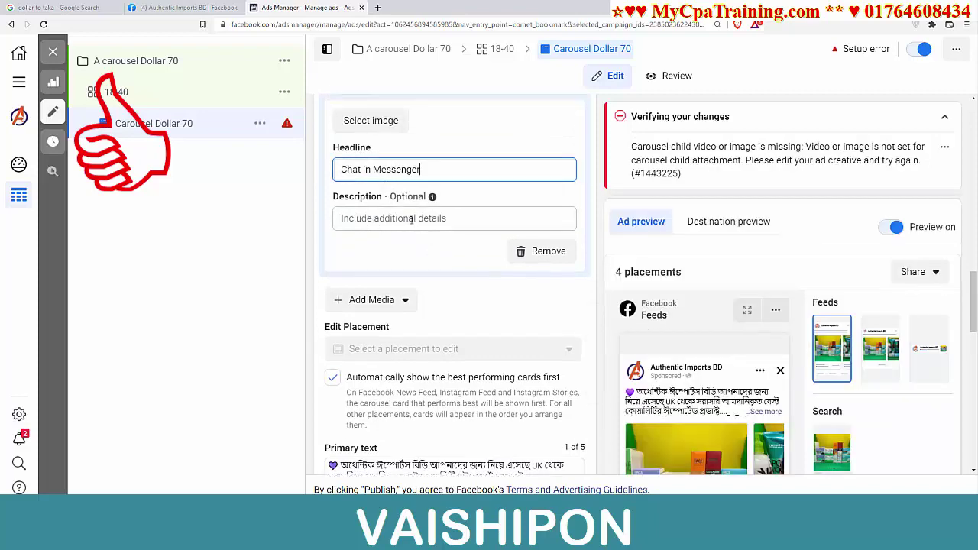
# - Copy the caption from the Page post again and paste it as the fifth carousel card's description
pyautogui.click(197, 7)
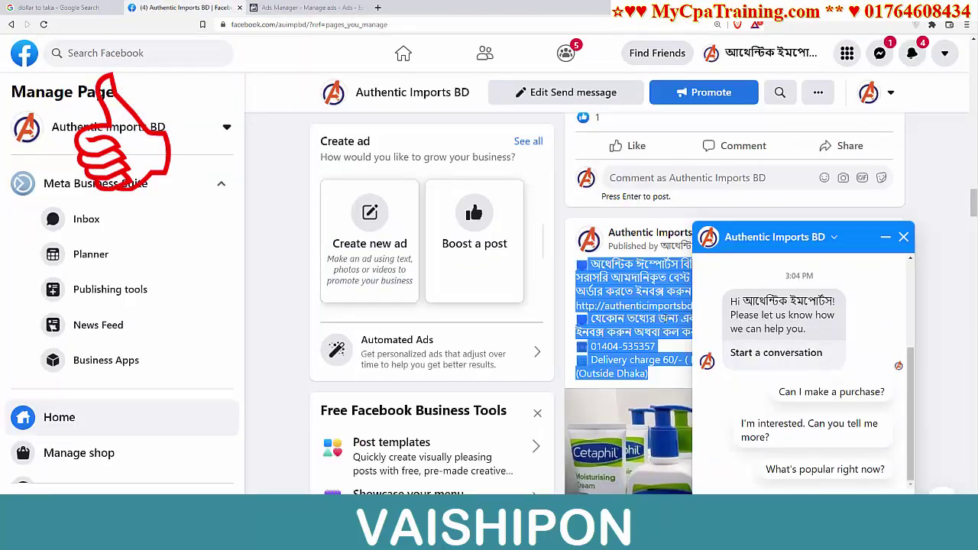
pyautogui.click(885, 240)
pyautogui.rightClick(706, 282)
pyautogui.click(730, 295)
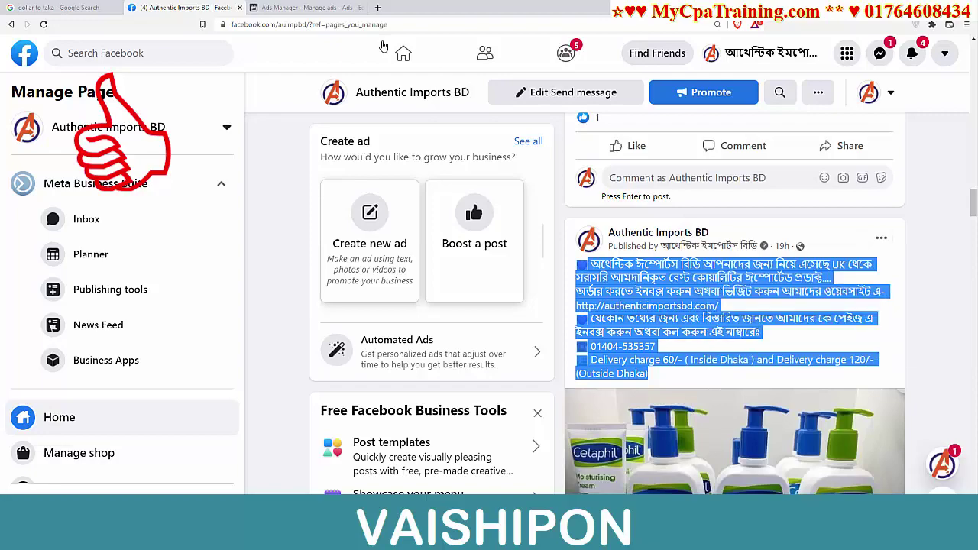
pyautogui.click(305, 6)
pyautogui.hotkey('ctrl', 'v')
pyautogui.scroll(4, 458, 229)
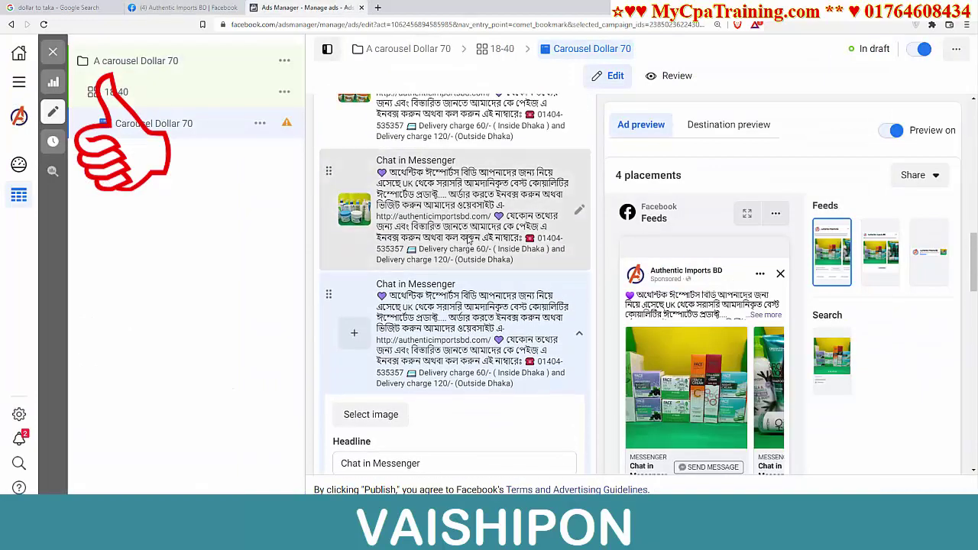
# - Set the blue-capped Cetaphil bottles picture (600 × 600) as the fifth carousel card's image
pyautogui.scroll(2, 468, 231)
pyautogui.scroll(-1, 471, 231)
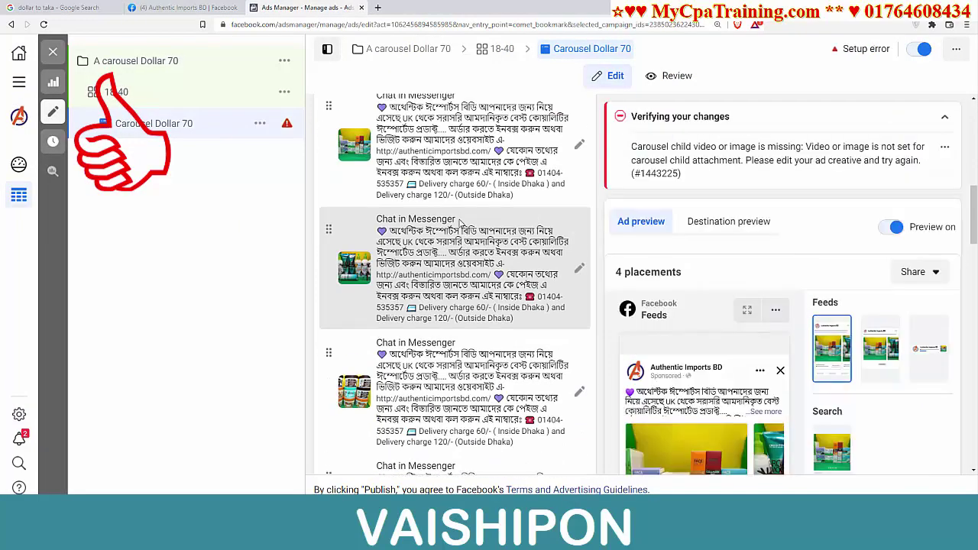
pyautogui.scroll(-5, 450, 244)
pyautogui.scroll(3, 445, 255)
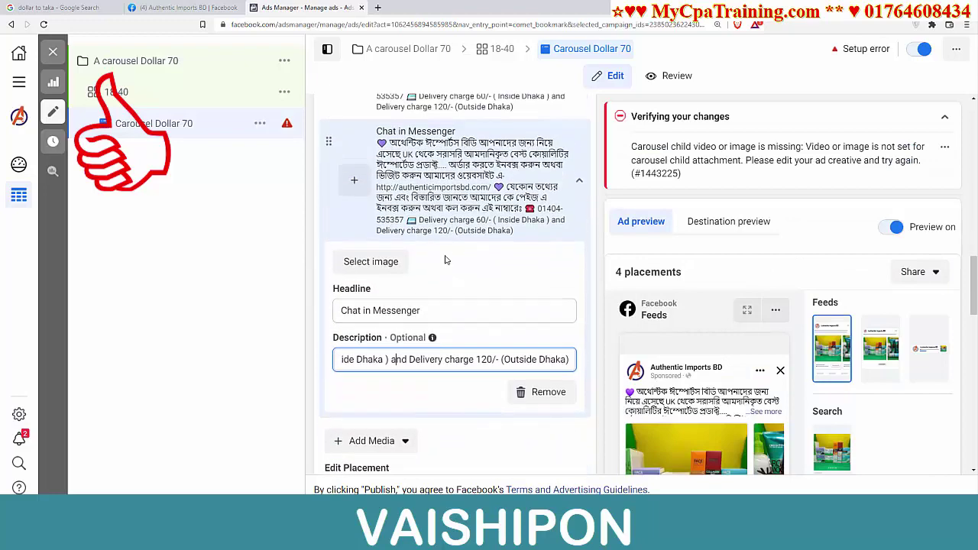
pyautogui.click(356, 286)
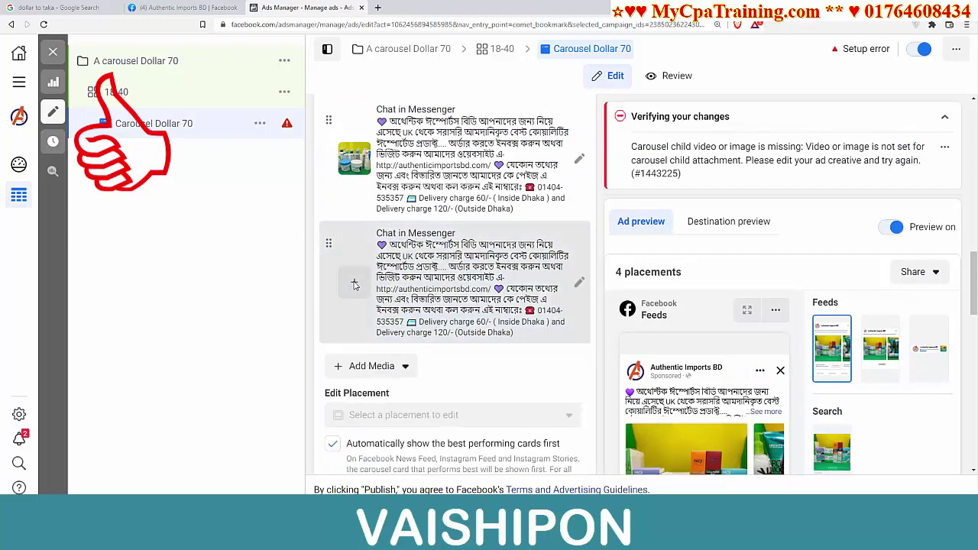
pyautogui.click(354, 286)
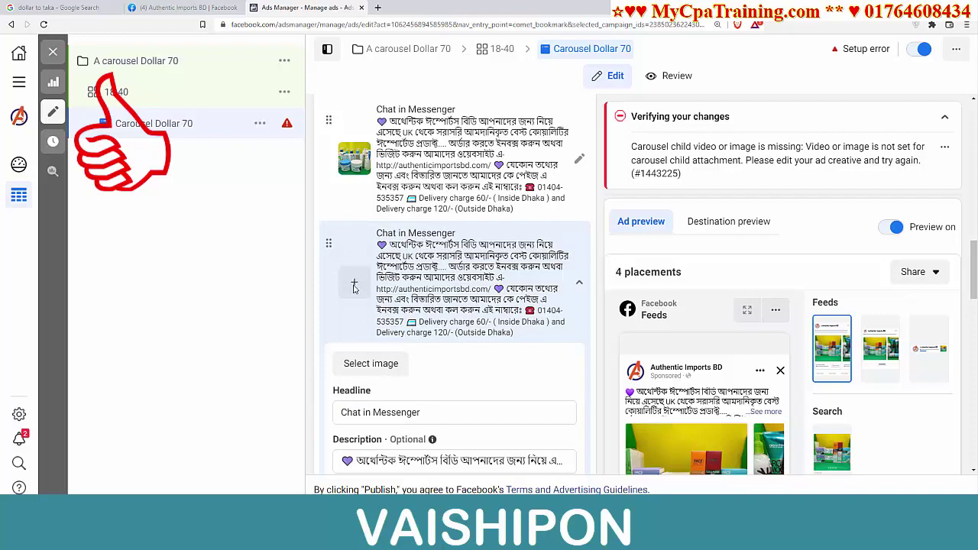
pyautogui.scroll(-1, 353, 287)
pyautogui.click(371, 261)
pyautogui.click(733, 456)
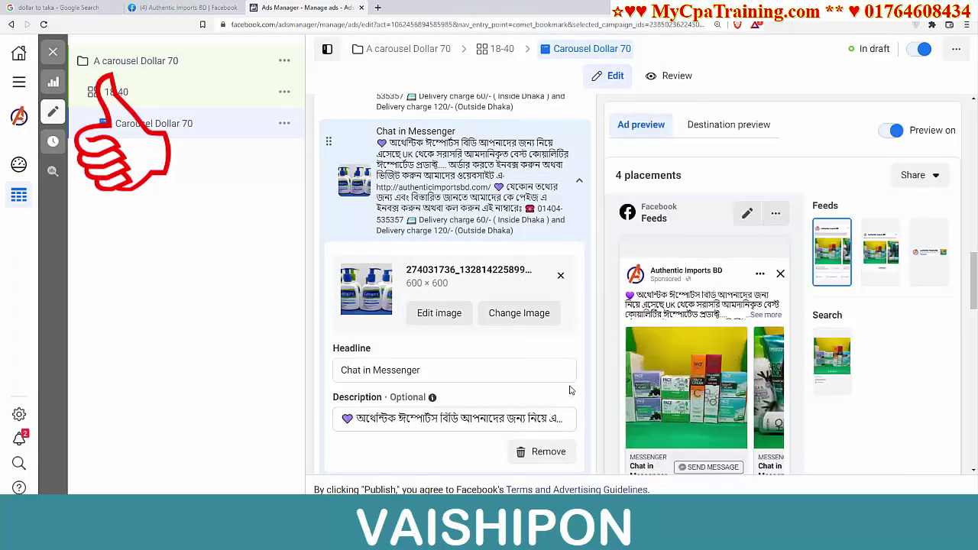
# - Check the editable placements and the call-to-action choices, keeping Send message as the call to action
pyautogui.scroll(-2, 569, 390)
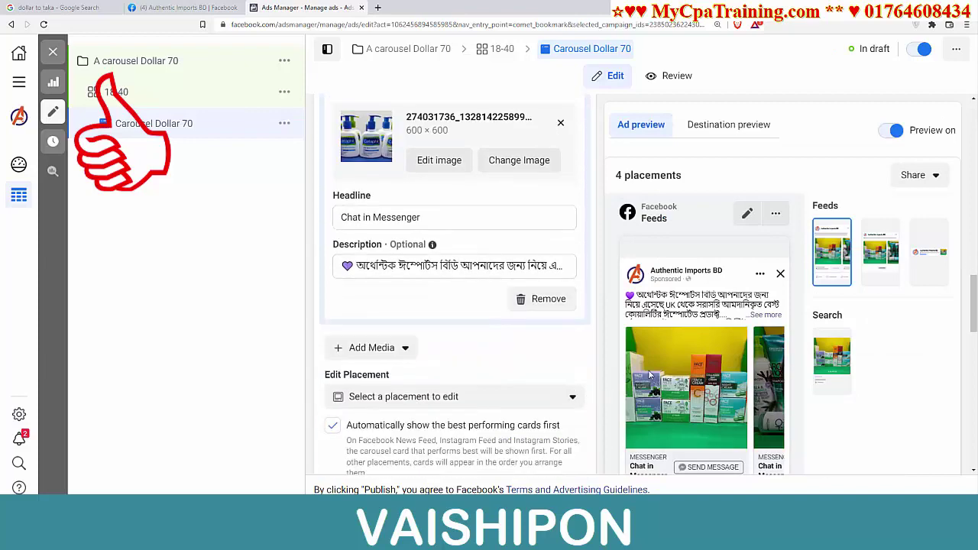
pyautogui.scroll(-1, 547, 369)
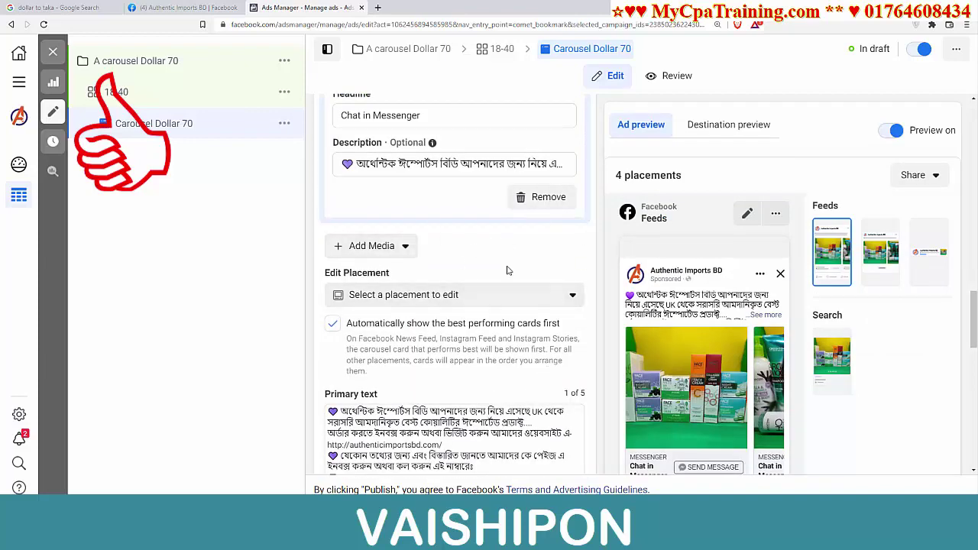
pyautogui.scroll(-1, 466, 265)
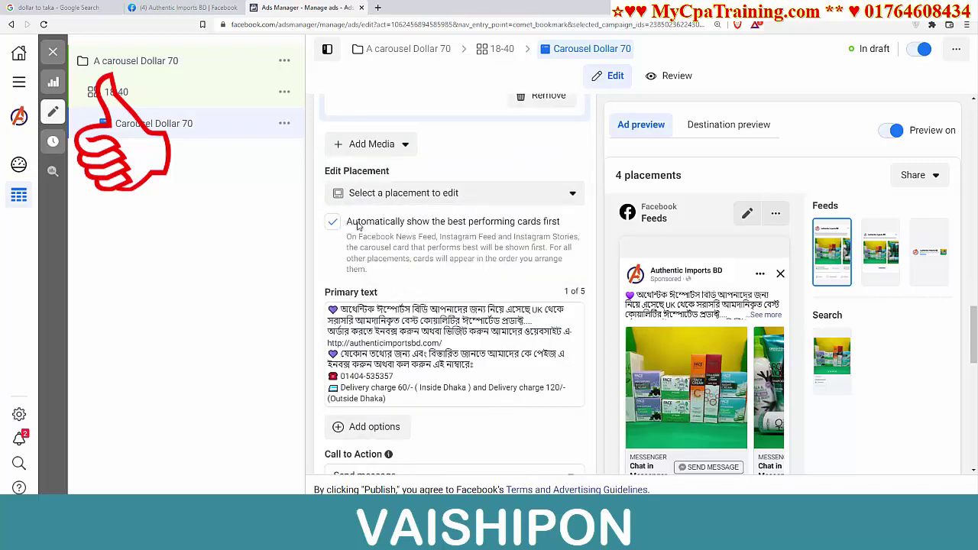
pyautogui.click(489, 194)
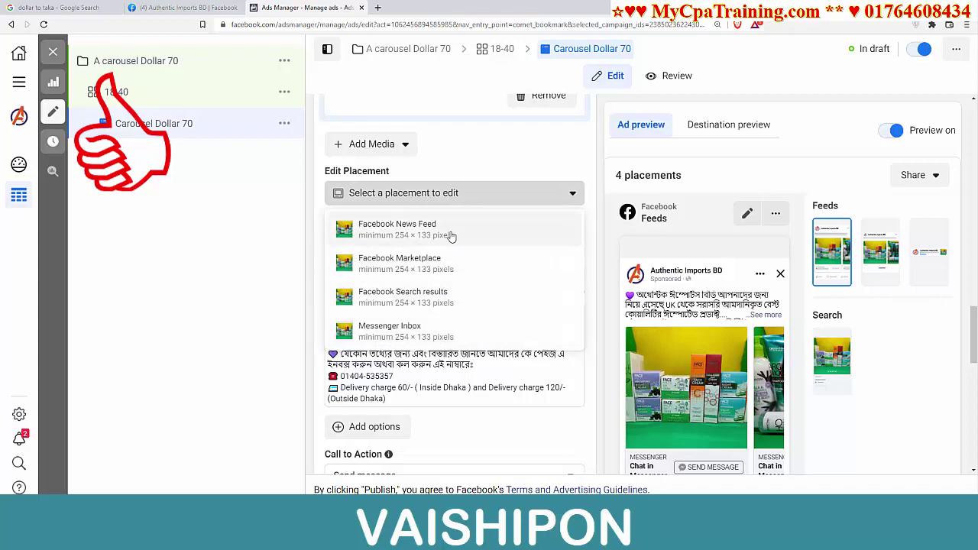
pyautogui.click(504, 165)
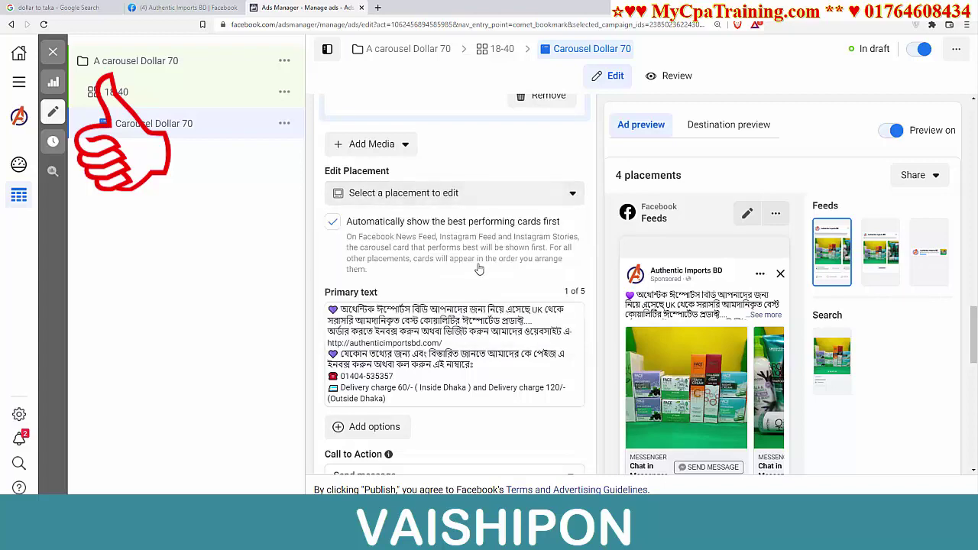
pyautogui.scroll(-3, 375, 224)
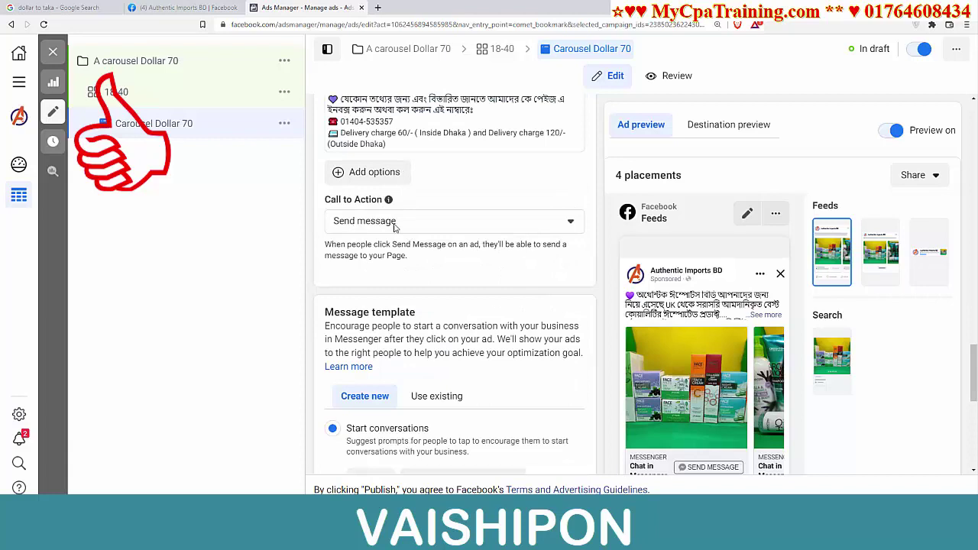
pyautogui.click(470, 229)
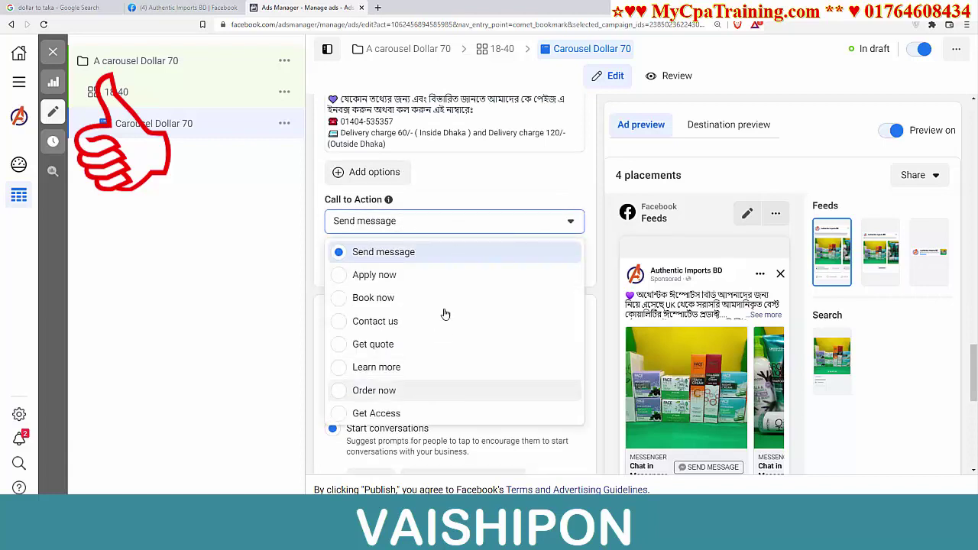
pyautogui.click(587, 198)
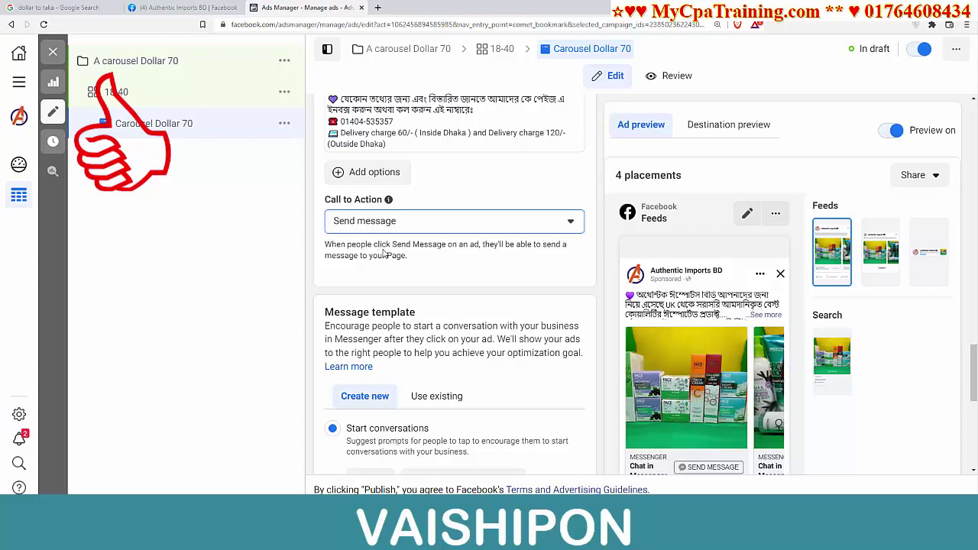
# - Review the complete ad setup, from the ad name to the message template and tracking, and publish the campaign
pyautogui.scroll(-5, 384, 255)
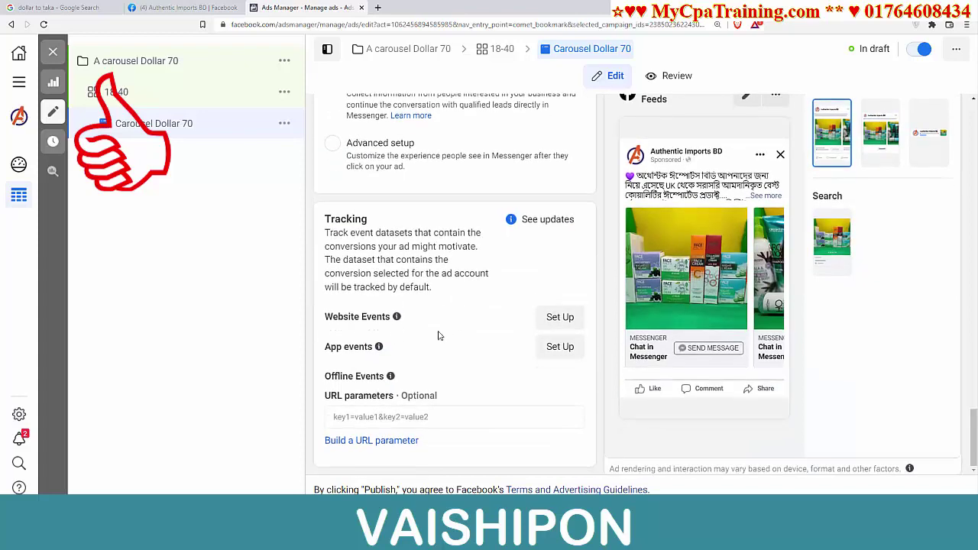
pyautogui.moveTo(397, 388)
pyautogui.moveTo(413, 369)
pyautogui.scroll(10, 556, 375)
pyautogui.scroll(15, 560, 376)
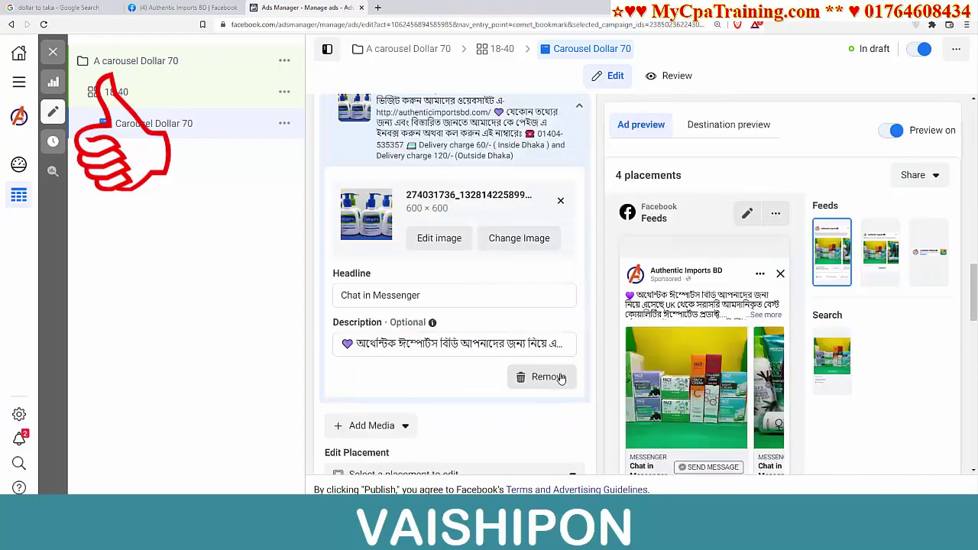
pyautogui.scroll(2, 562, 376)
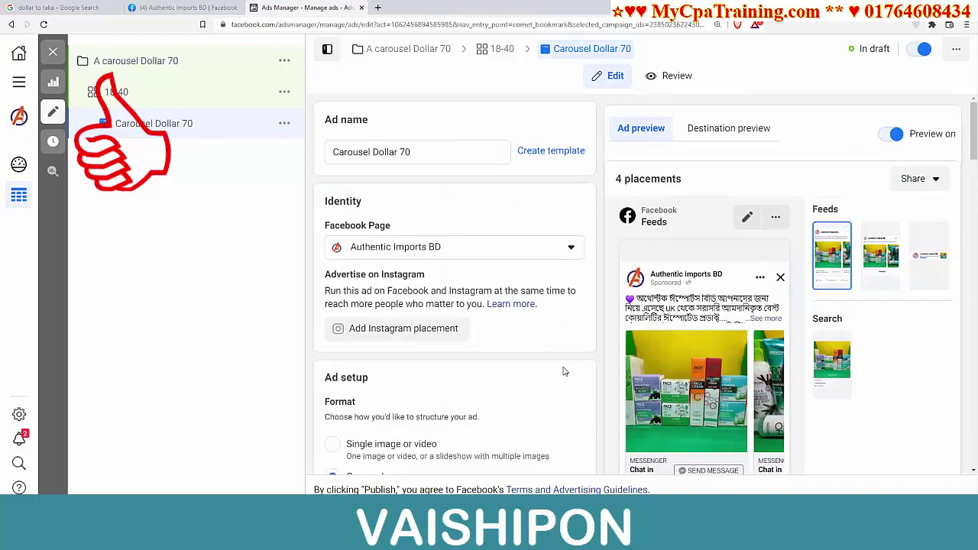
pyautogui.scroll(-10, 564, 369)
pyautogui.scroll(-6, 564, 369)
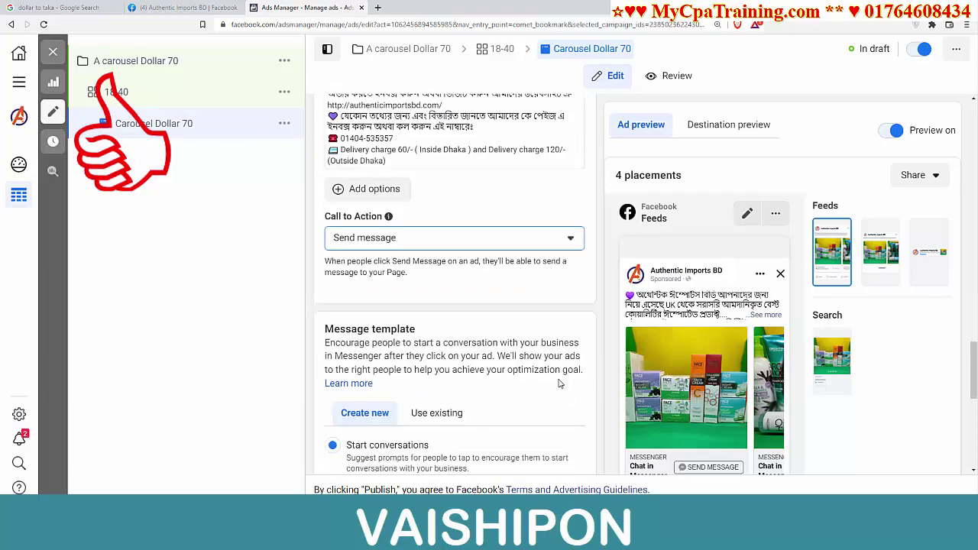
pyautogui.scroll(-5, 722, 184)
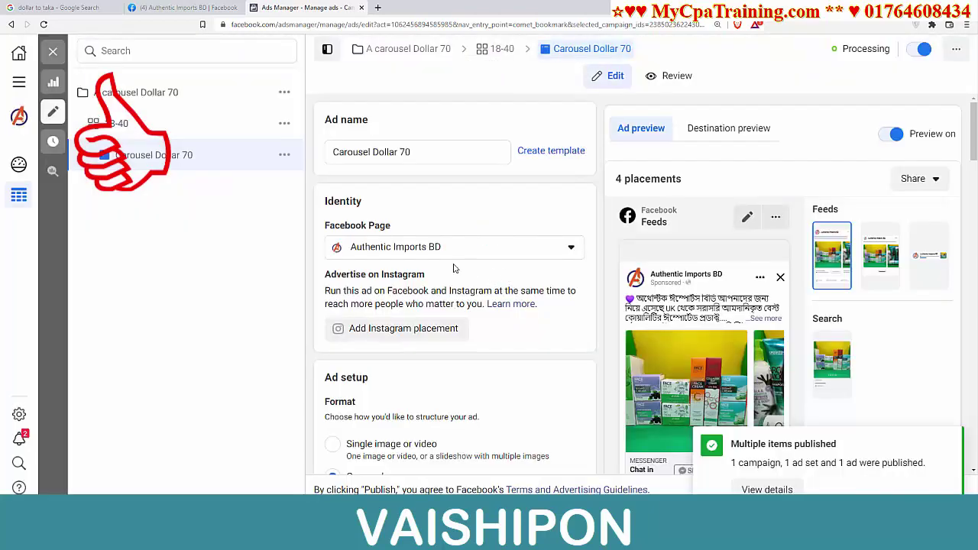
# - Return to the Ads Manager overview and select the Carousel Dollar 70 ad in the ads list
pyautogui.click(21, 83)
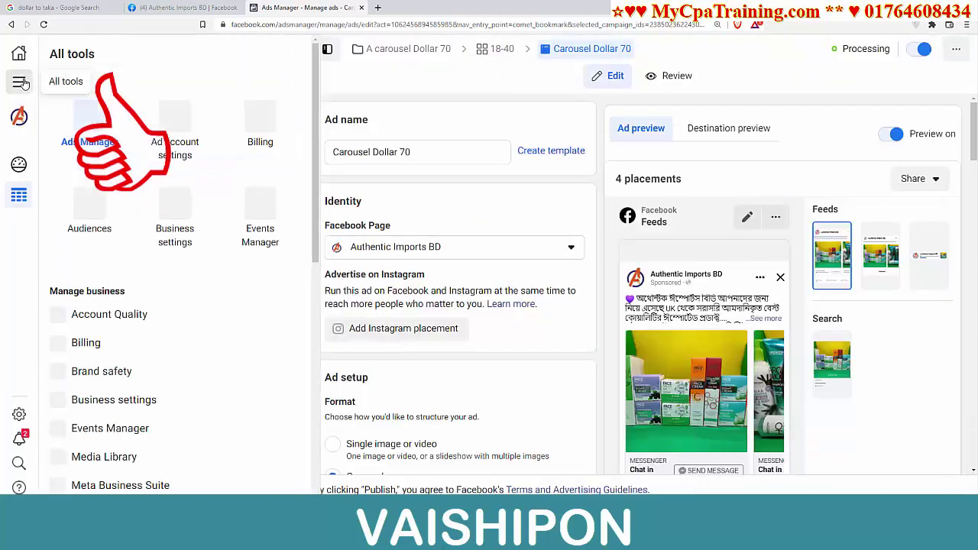
pyautogui.click(90, 130)
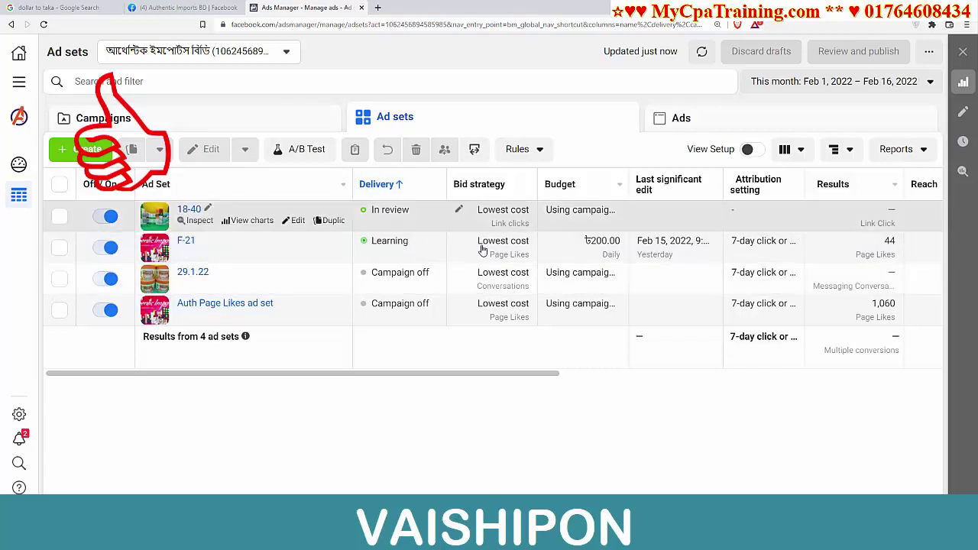
pyautogui.click(677, 119)
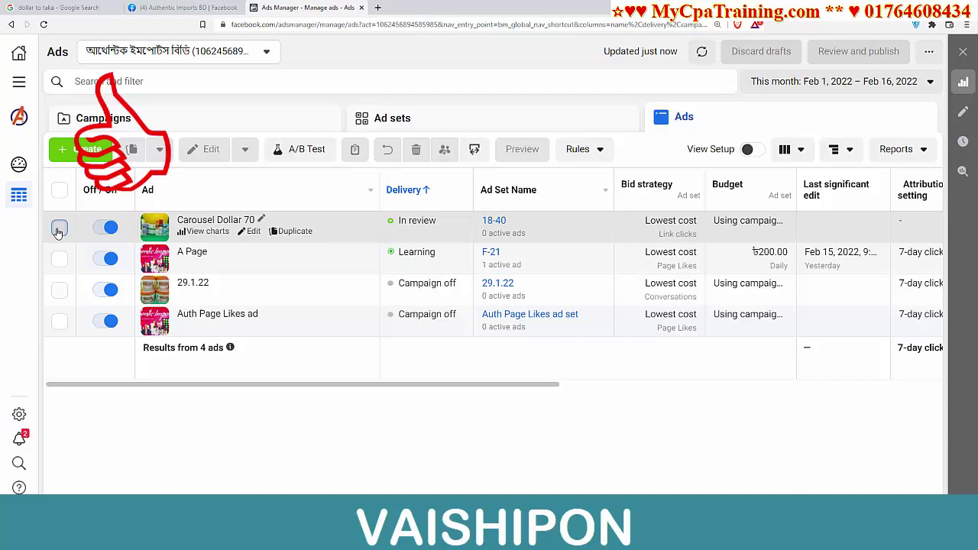
pyautogui.click(60, 228)
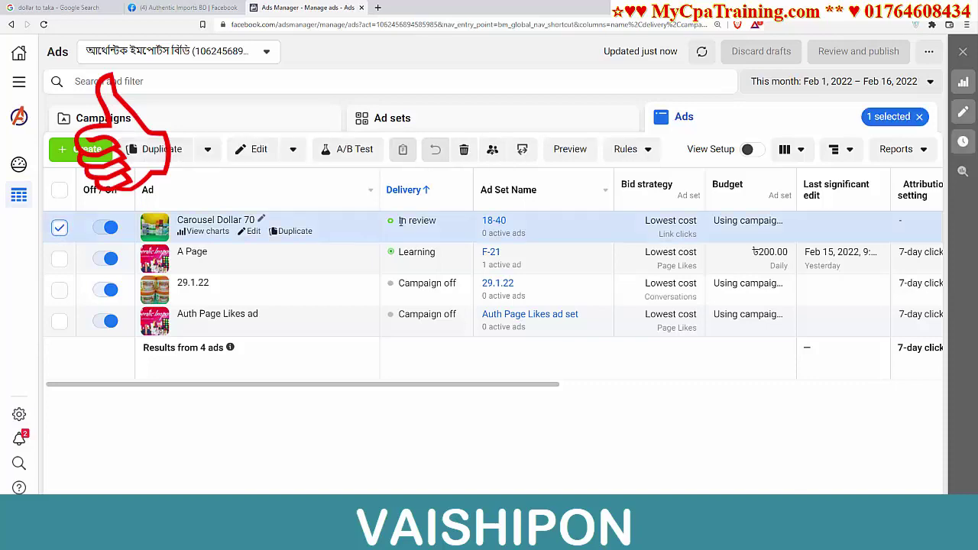
# - Preview the selected ad in the Mobile News Feed placement and examine its full primary text and cards
pyautogui.click(574, 152)
pyautogui.scroll(-3, 539, 321)
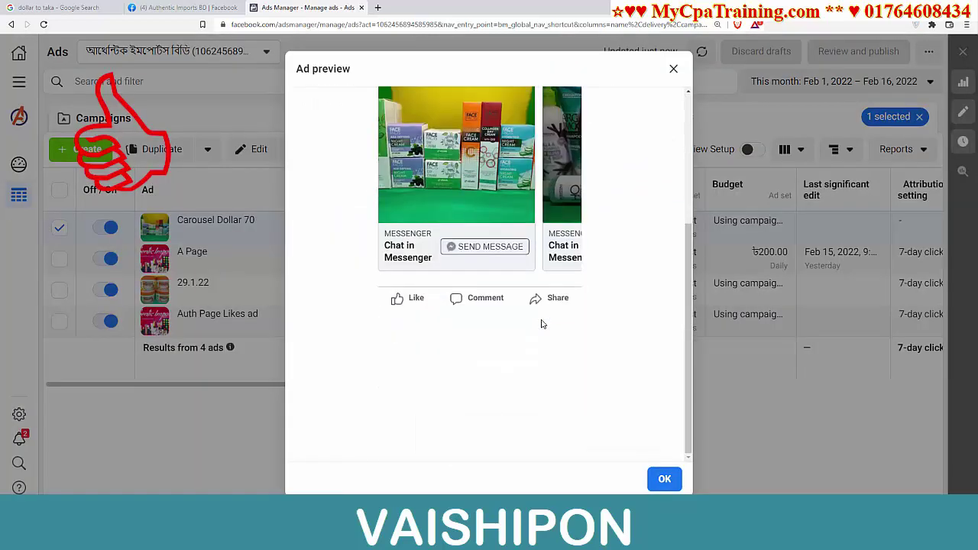
pyautogui.scroll(1, 541, 323)
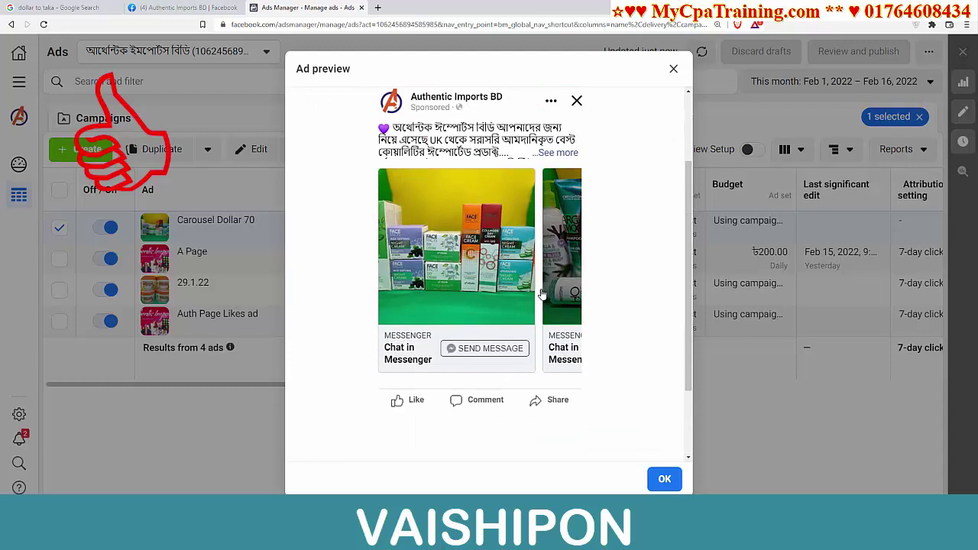
pyautogui.scroll(3, 542, 306)
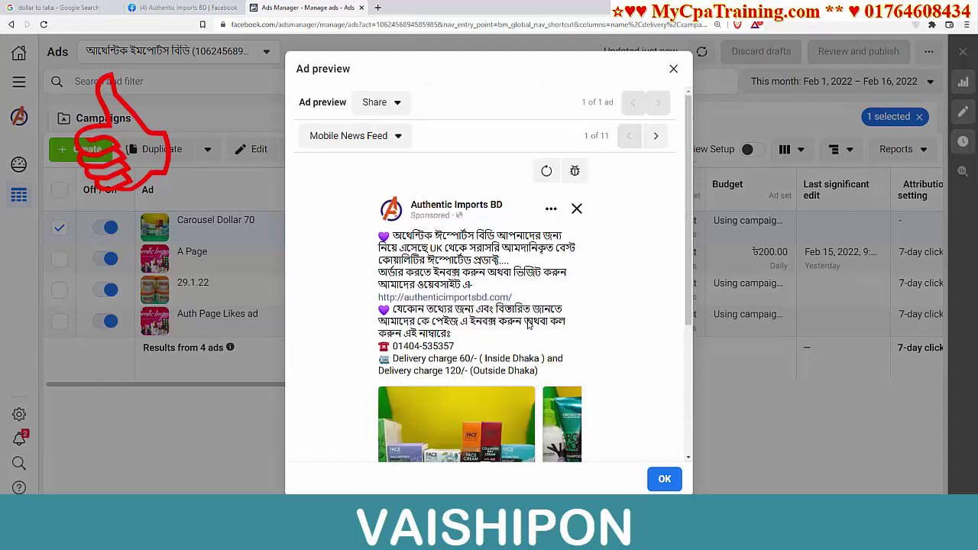
pyautogui.scroll(-3, 506, 297)
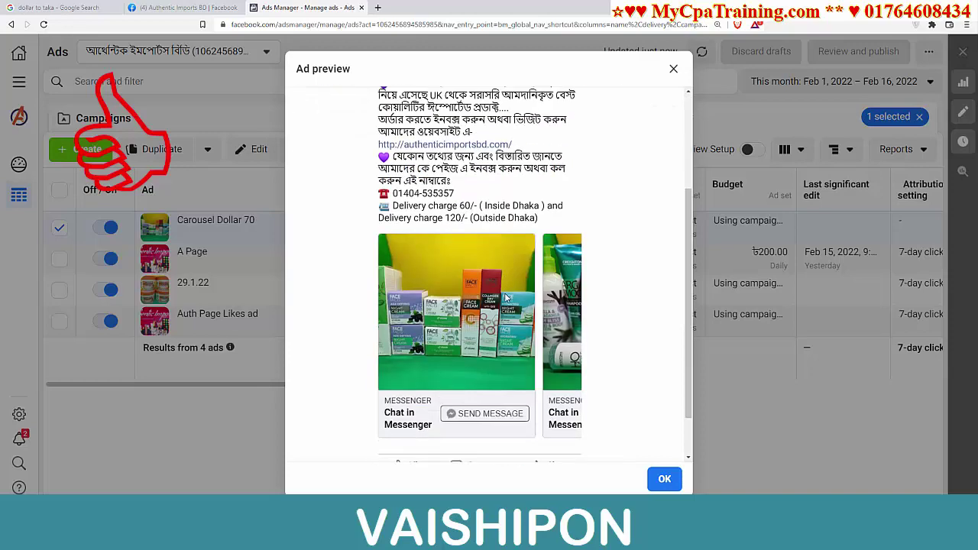
pyautogui.scroll(3, 505, 297)
# - Switch the ad preview to Desktop News Feed and browse back and forth through the carousel cards
pyautogui.click(398, 138)
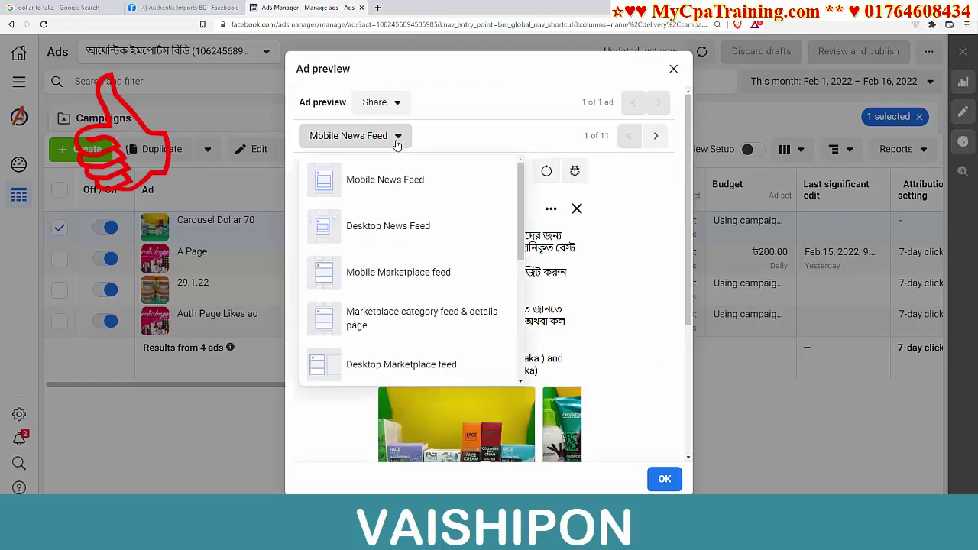
pyautogui.click(375, 227)
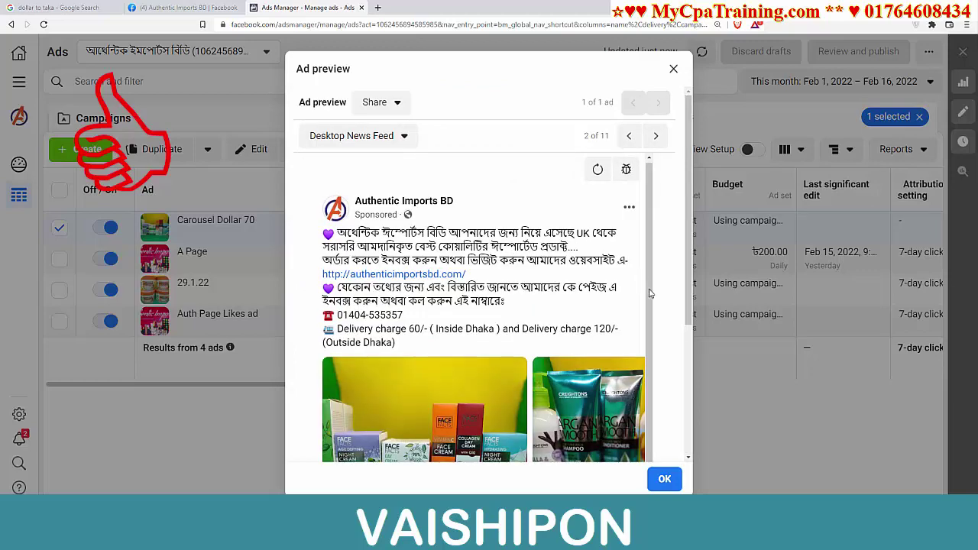
pyautogui.scroll(-3, 652, 294)
pyautogui.click(631, 277)
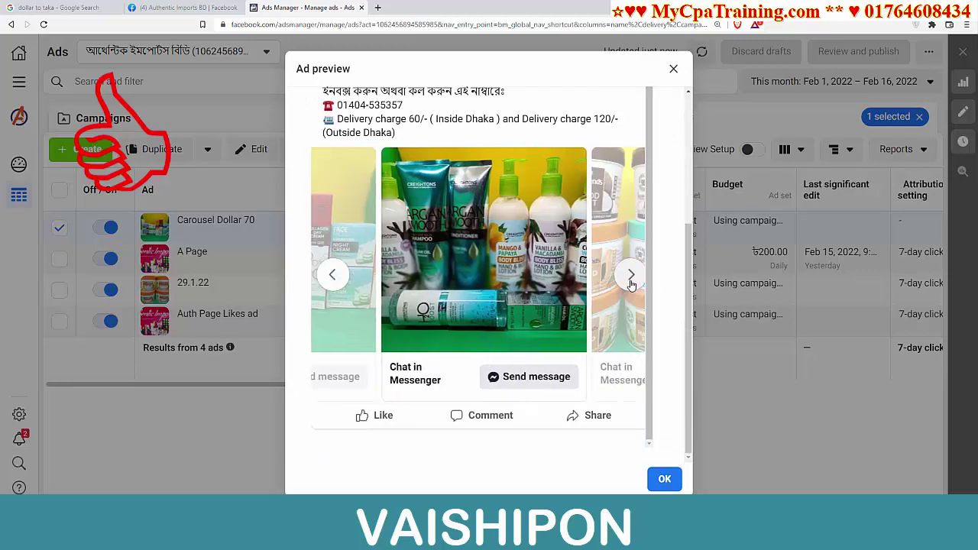
pyautogui.click(630, 276)
pyautogui.click(631, 277)
pyautogui.click(631, 276)
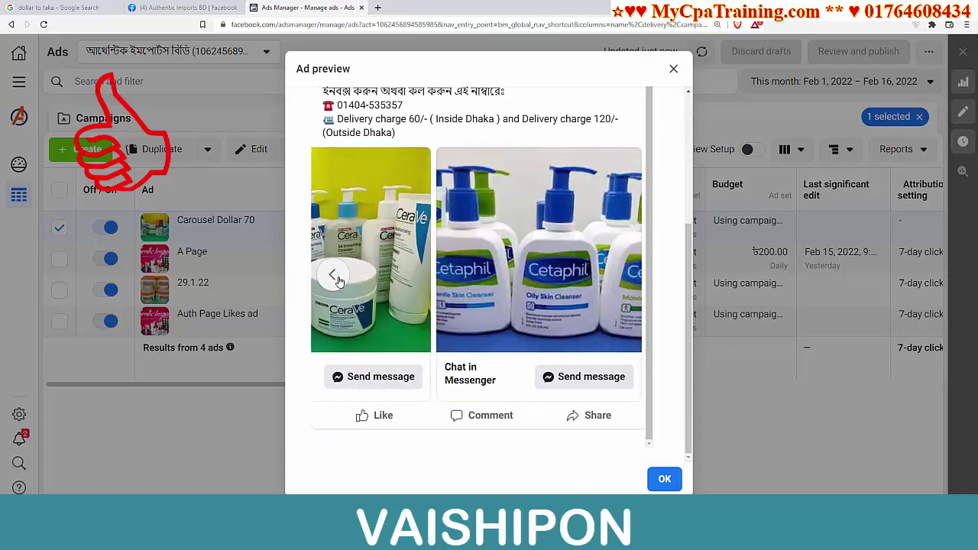
pyautogui.click(332, 277)
pyautogui.click(332, 276)
pyautogui.scroll(5, 566, 308)
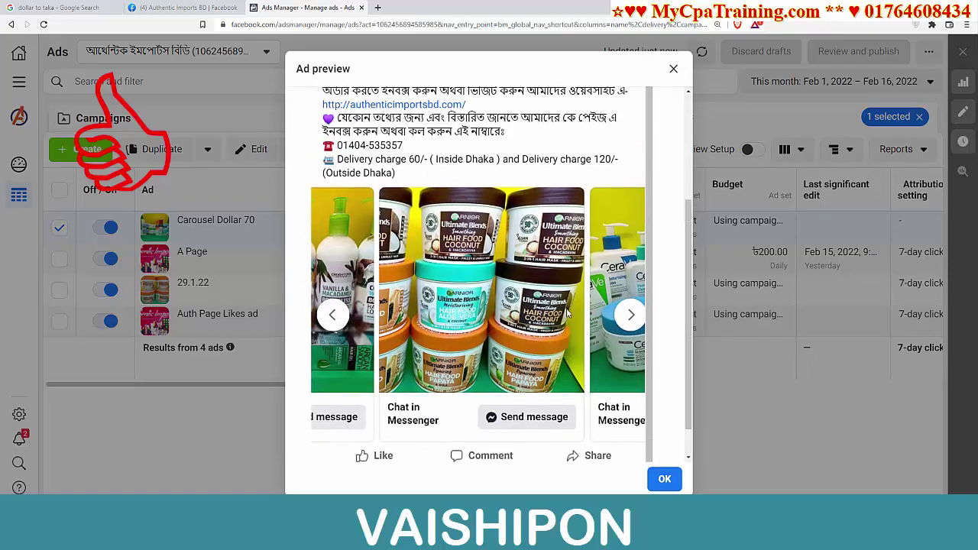
pyautogui.scroll(-5, 612, 386)
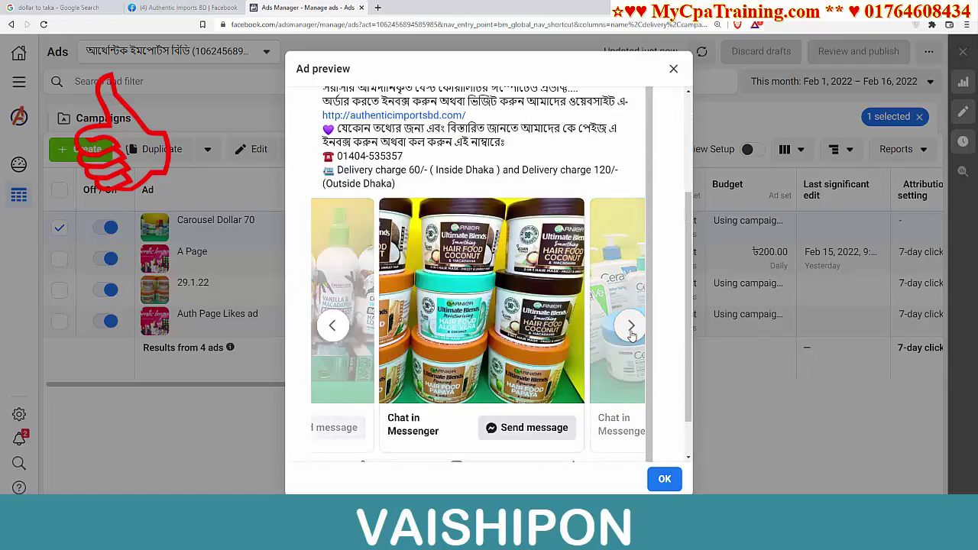
pyautogui.hscroll(2, 535, 306)
pyautogui.scroll(-1, 464, 258)
pyautogui.hscroll(-4, 464, 258)
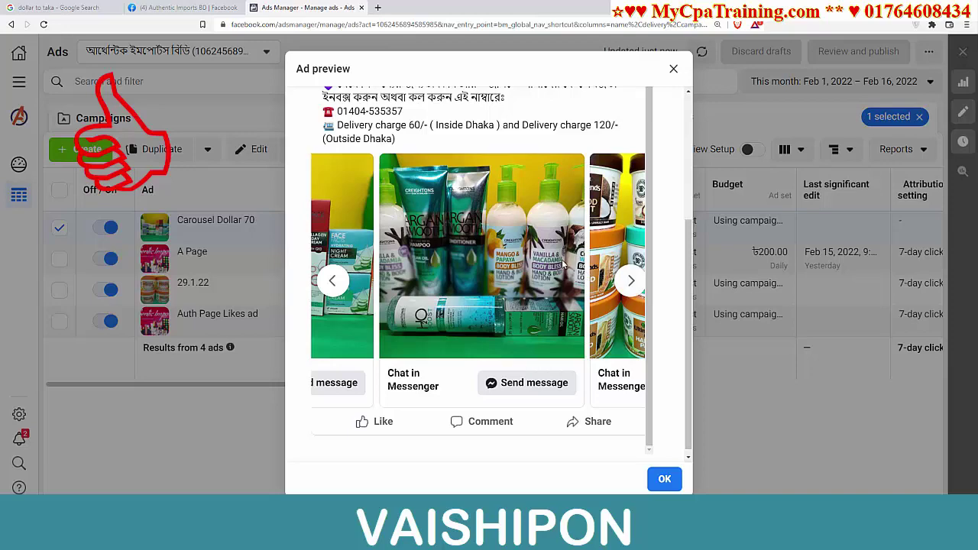
# - Close the ad preview and show the campaigns list to check delivery and results
pyautogui.press('Escape')
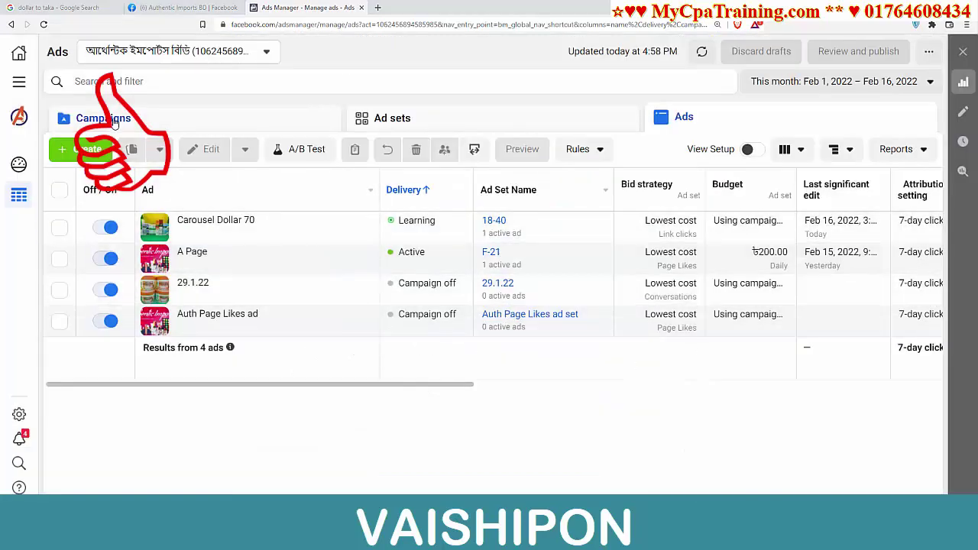
pyautogui.click(113, 121)
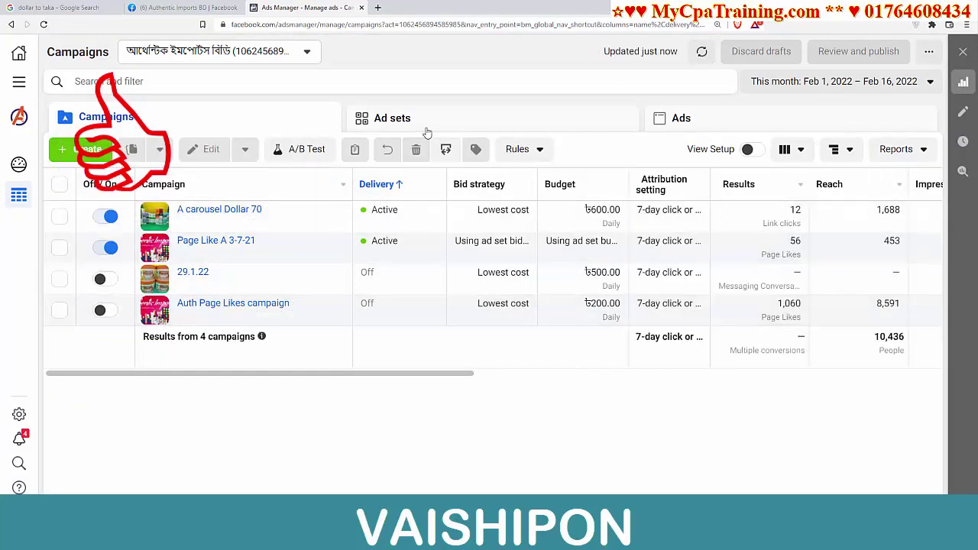
# - Show the ads list and examine each ad's results, reach, impressions, cost per result, quality rankings and amount spent
pyautogui.click(686, 121)
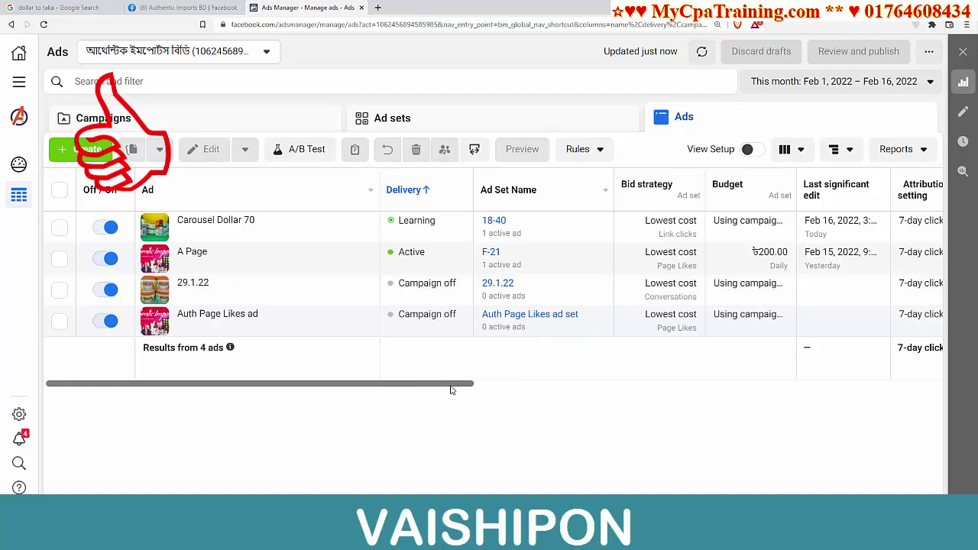
pyautogui.moveTo(452, 384); pyautogui.dragTo(504, 394)
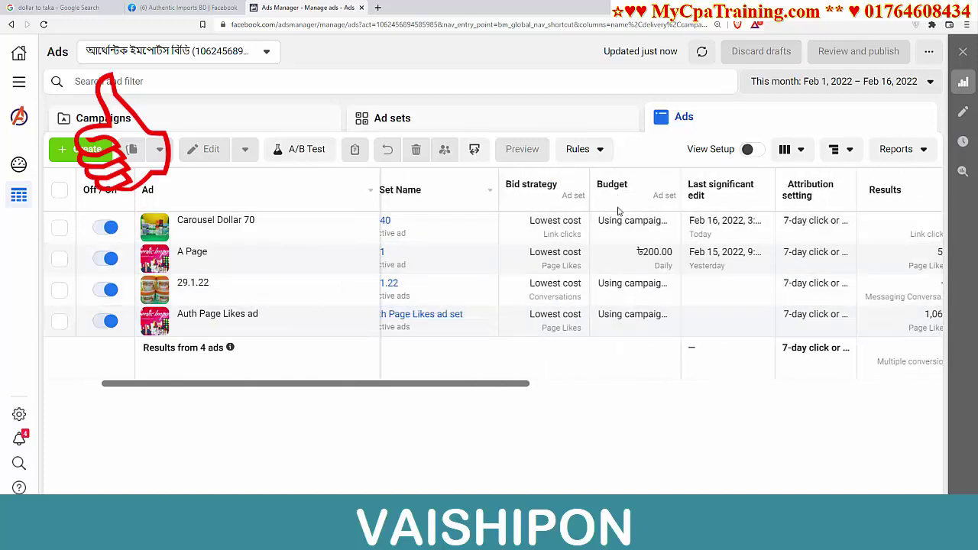
pyautogui.moveTo(519, 387); pyautogui.dragTo(673, 395)
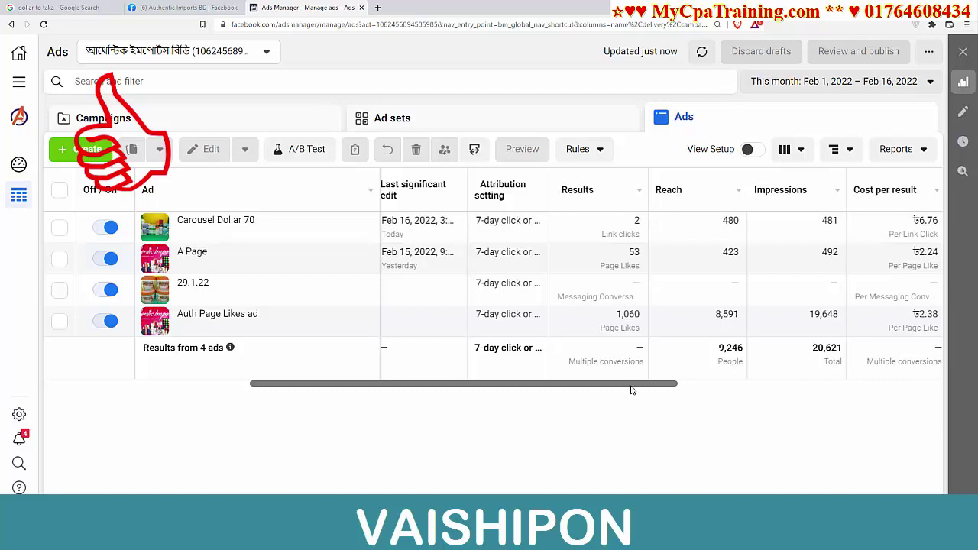
pyautogui.moveTo(631, 387); pyautogui.dragTo(719, 393)
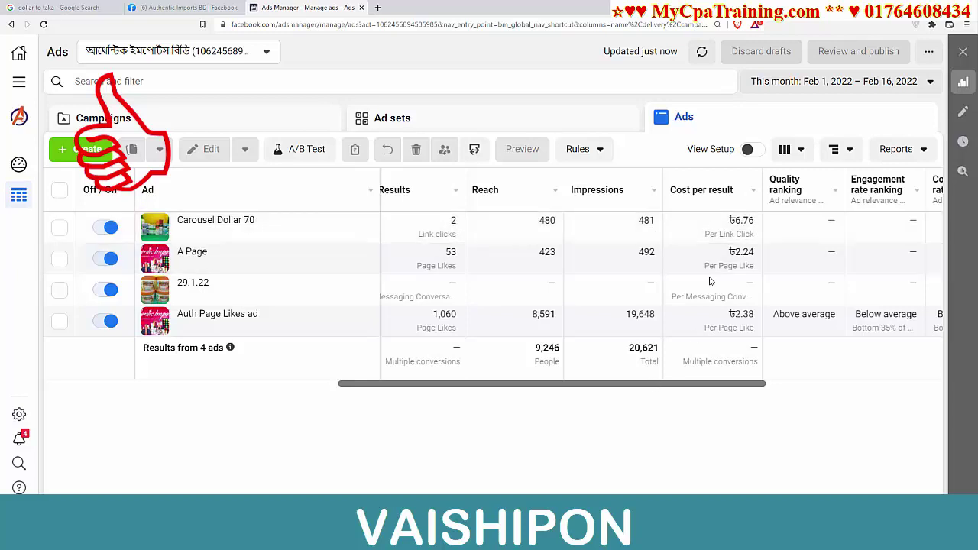
pyautogui.moveTo(682, 240)
pyautogui.moveTo(625, 384); pyautogui.dragTo(801, 386)
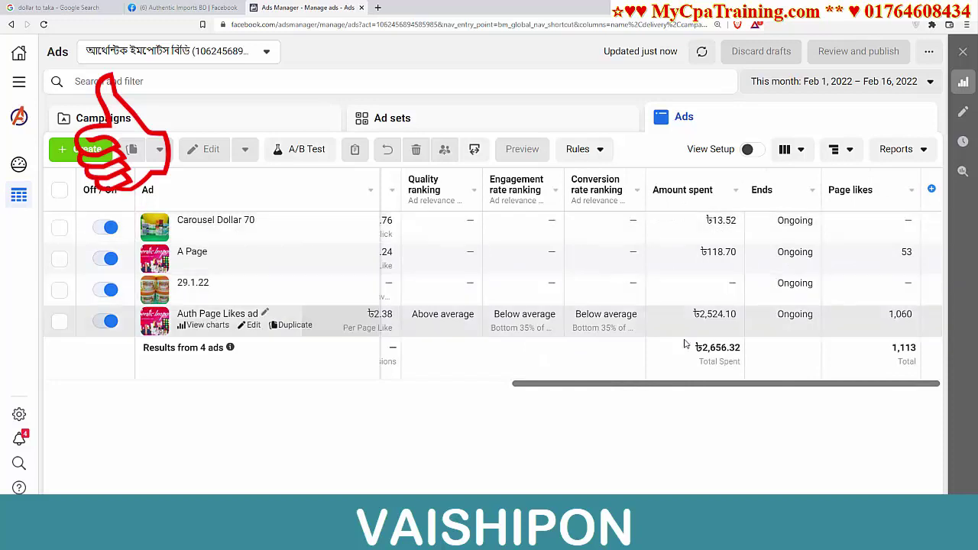
pyautogui.moveTo(662, 388); pyautogui.dragTo(483, 388)
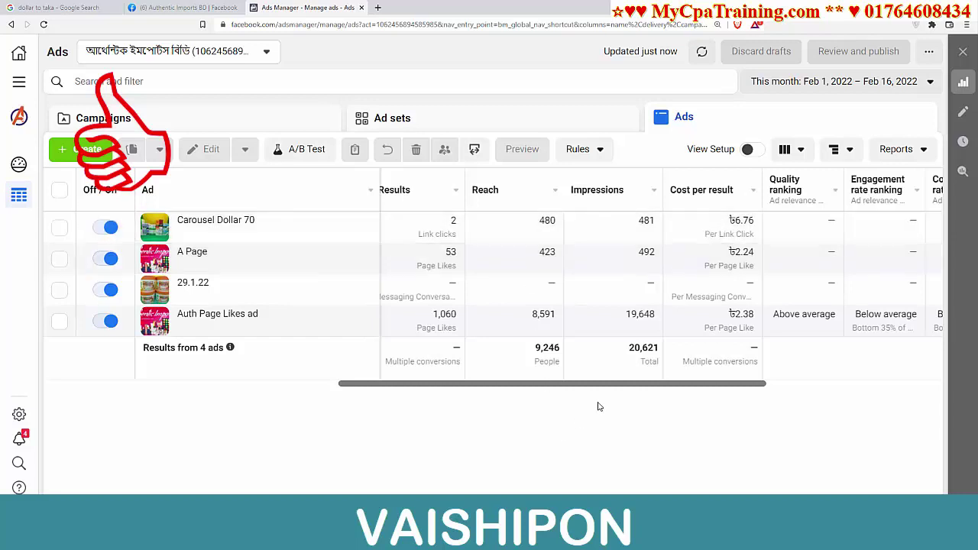
pyautogui.moveTo(672, 387); pyautogui.dragTo(867, 394)
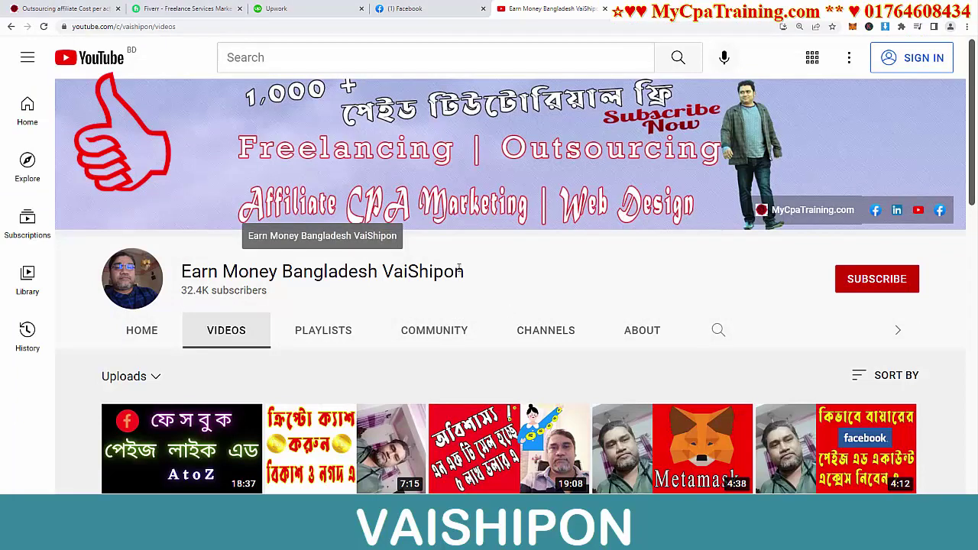
# - On the YouTube channel page, highlight the channel handle in the page address and the last word of the channel title
pyautogui.doubleClick(139, 27)
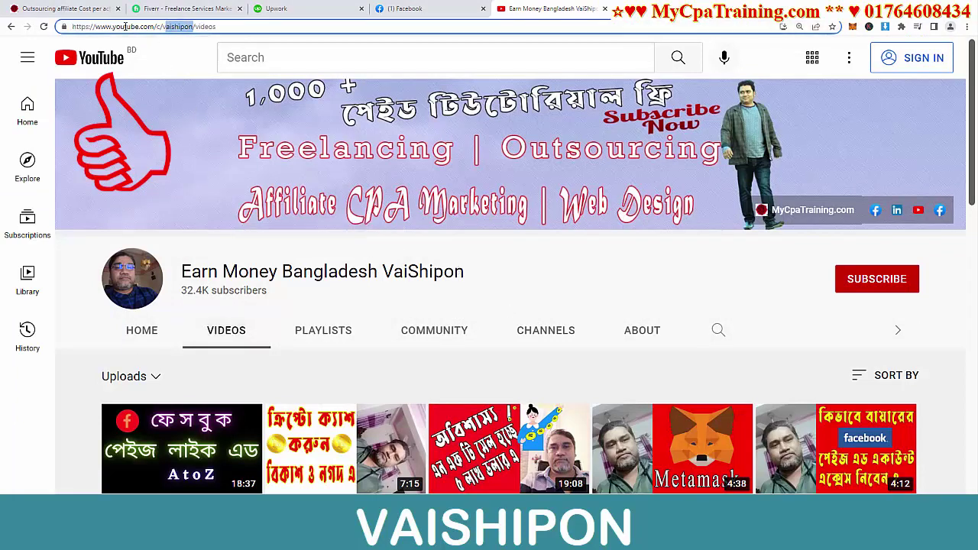
pyautogui.moveTo(475, 280); pyautogui.dragTo(385, 269)
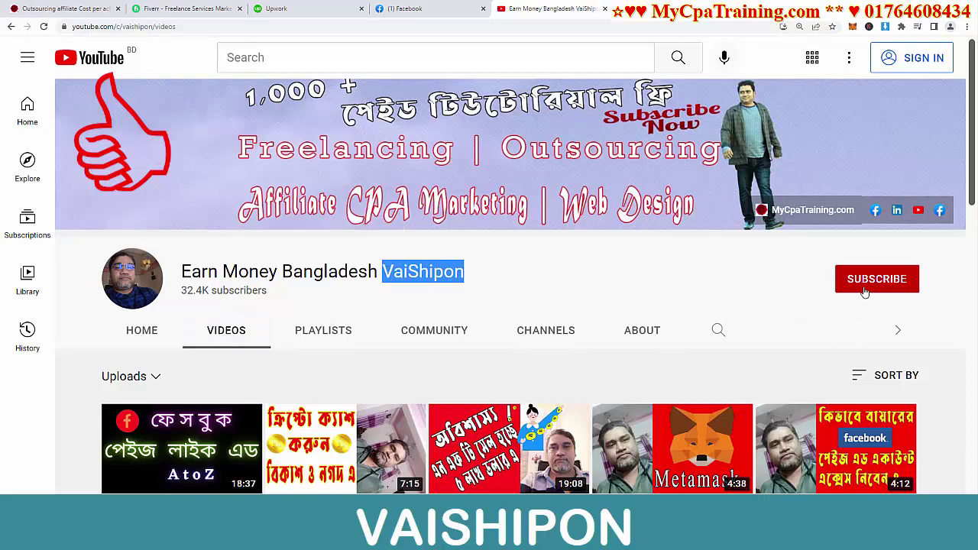
# - Switch to the mycpatraining.com website and advance its homepage banner slider to the website and training discount slide
pyautogui.hotkey('ctrl', '1')
pyautogui.click(939, 253)
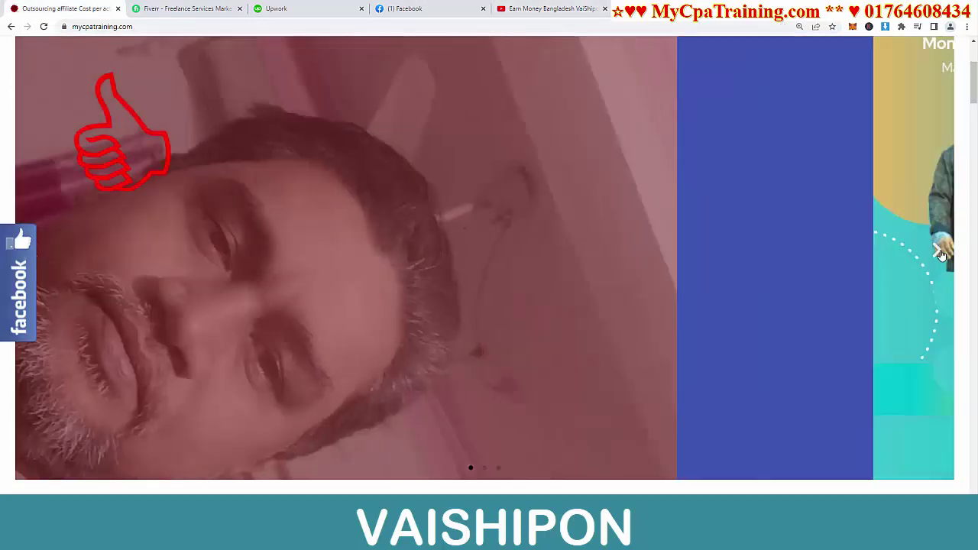
pyautogui.click(938, 254)
pyautogui.click(938, 254)
pyautogui.click(939, 254)
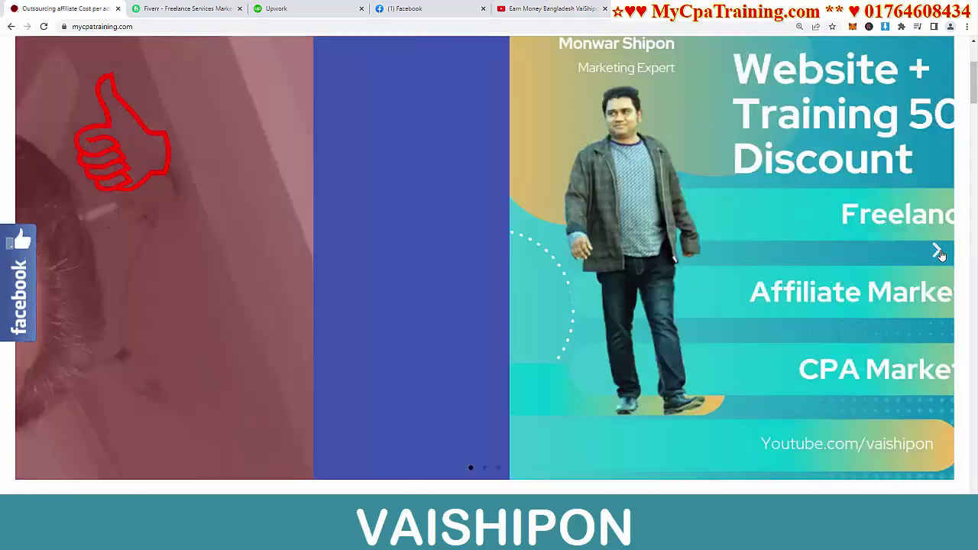